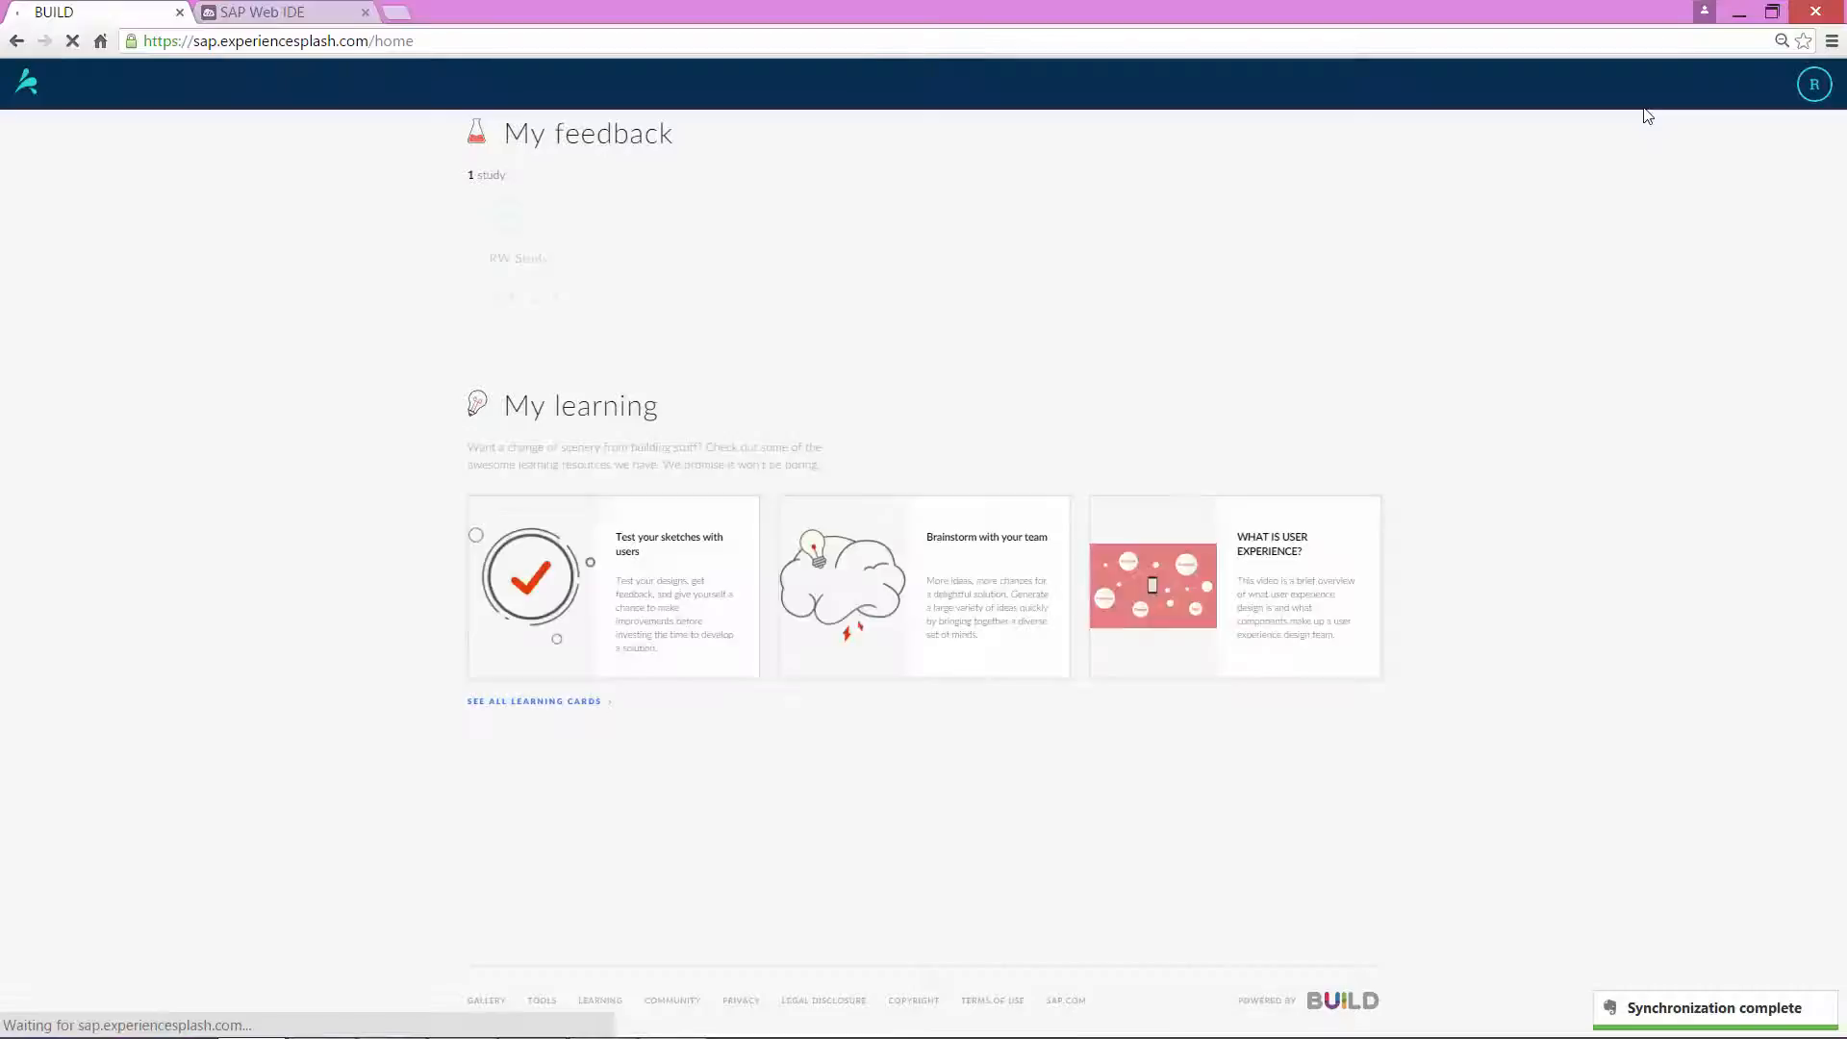
- Open the Keynote Demo project and add two Freestyle pages to its prototype
scroll(1647, 114, up, 5)
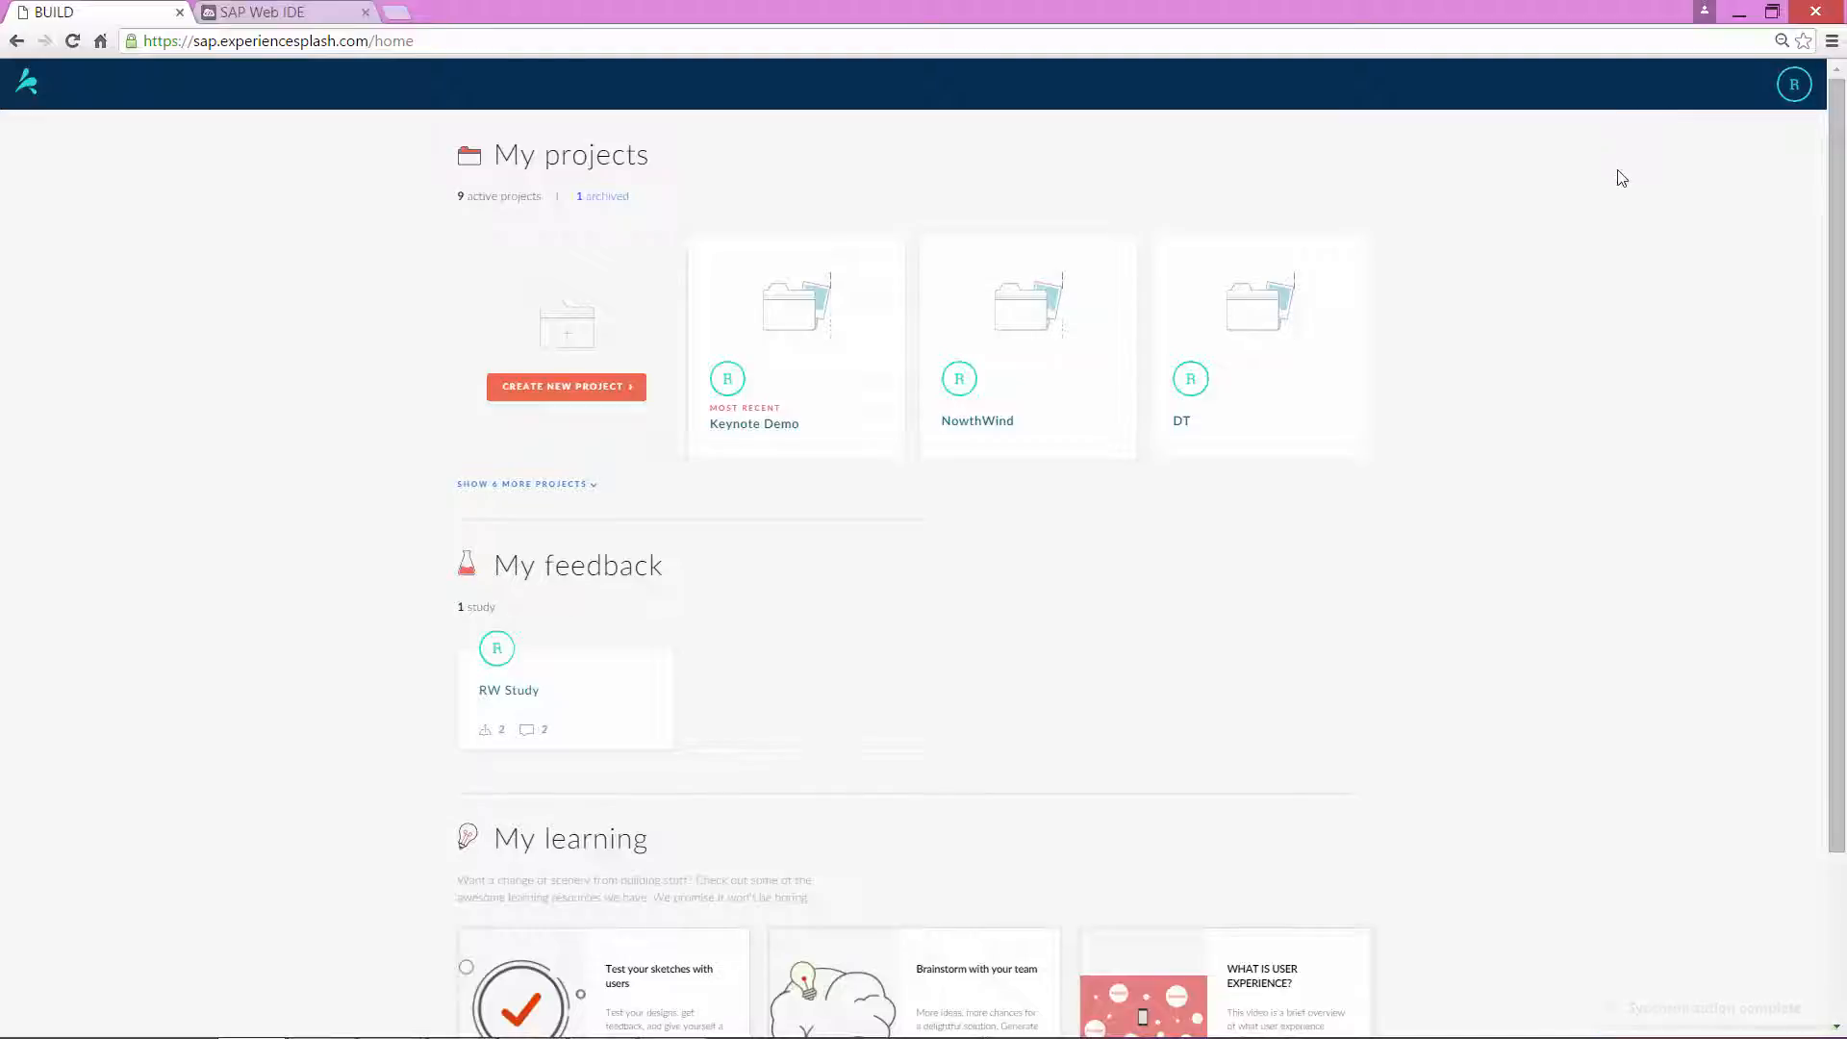
click(820, 375)
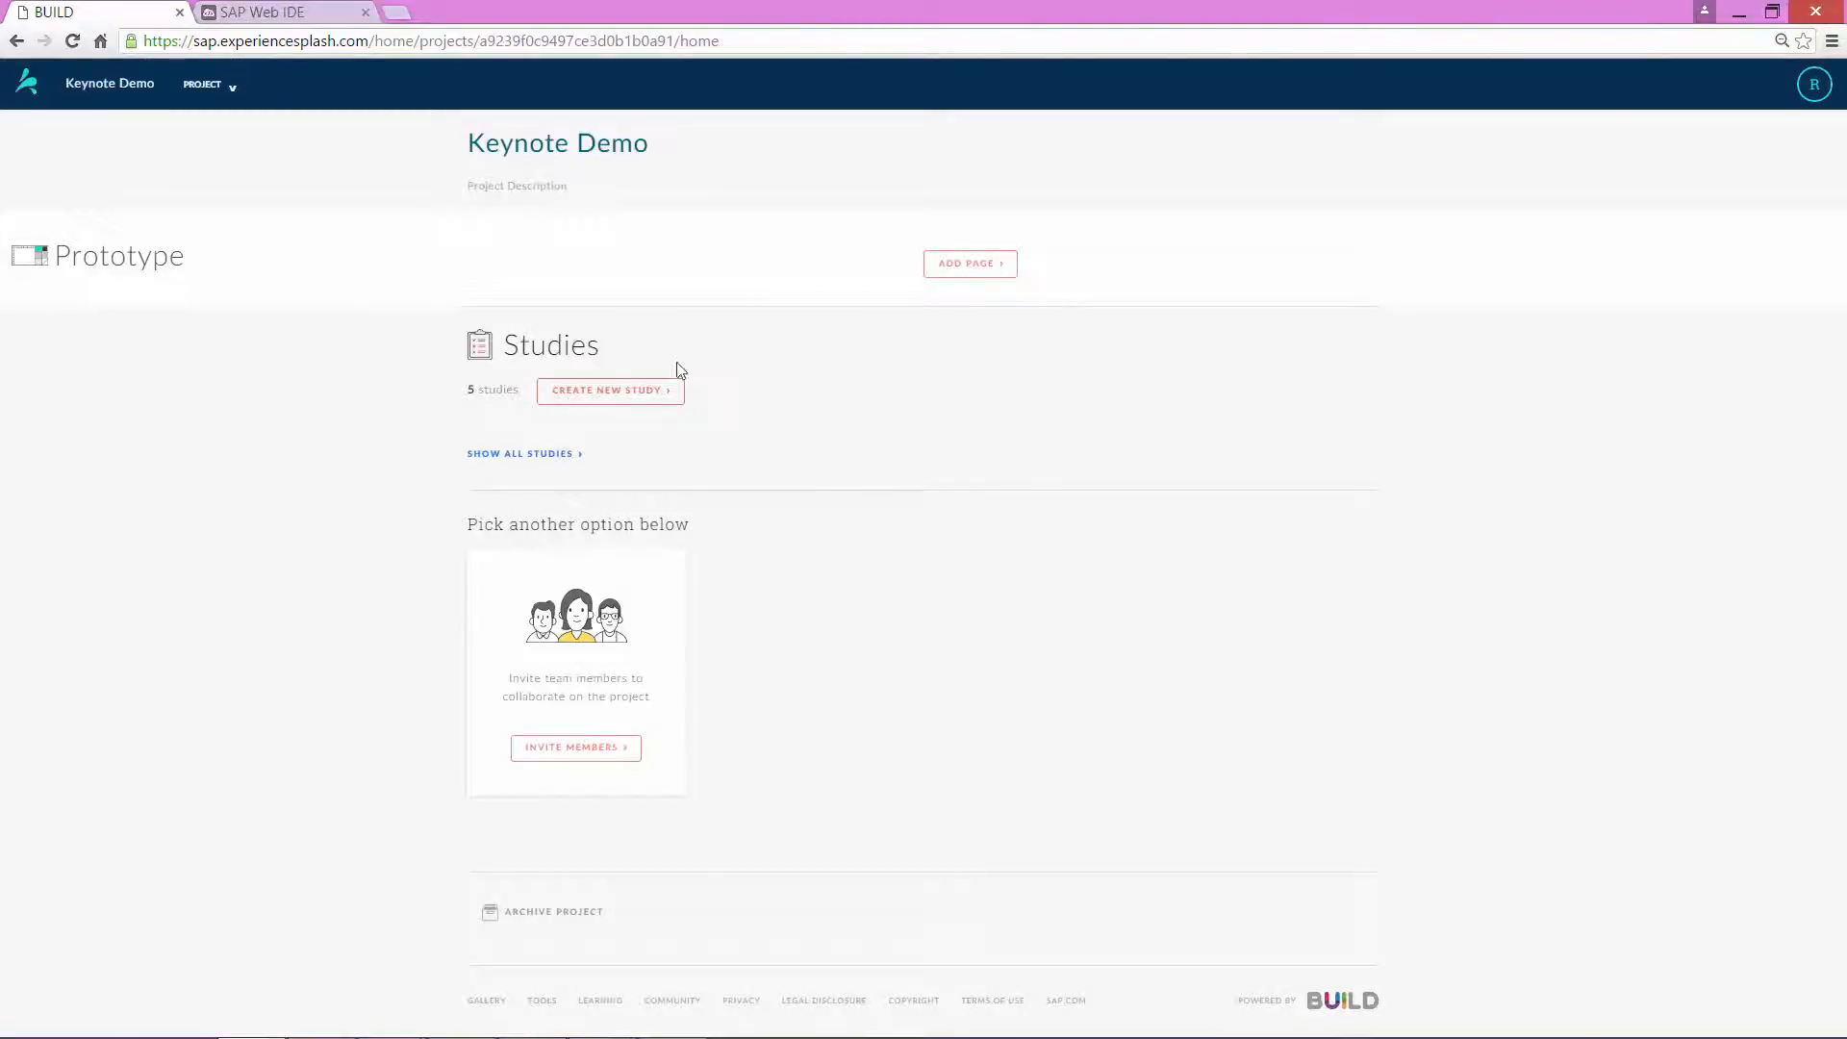
click(952, 273)
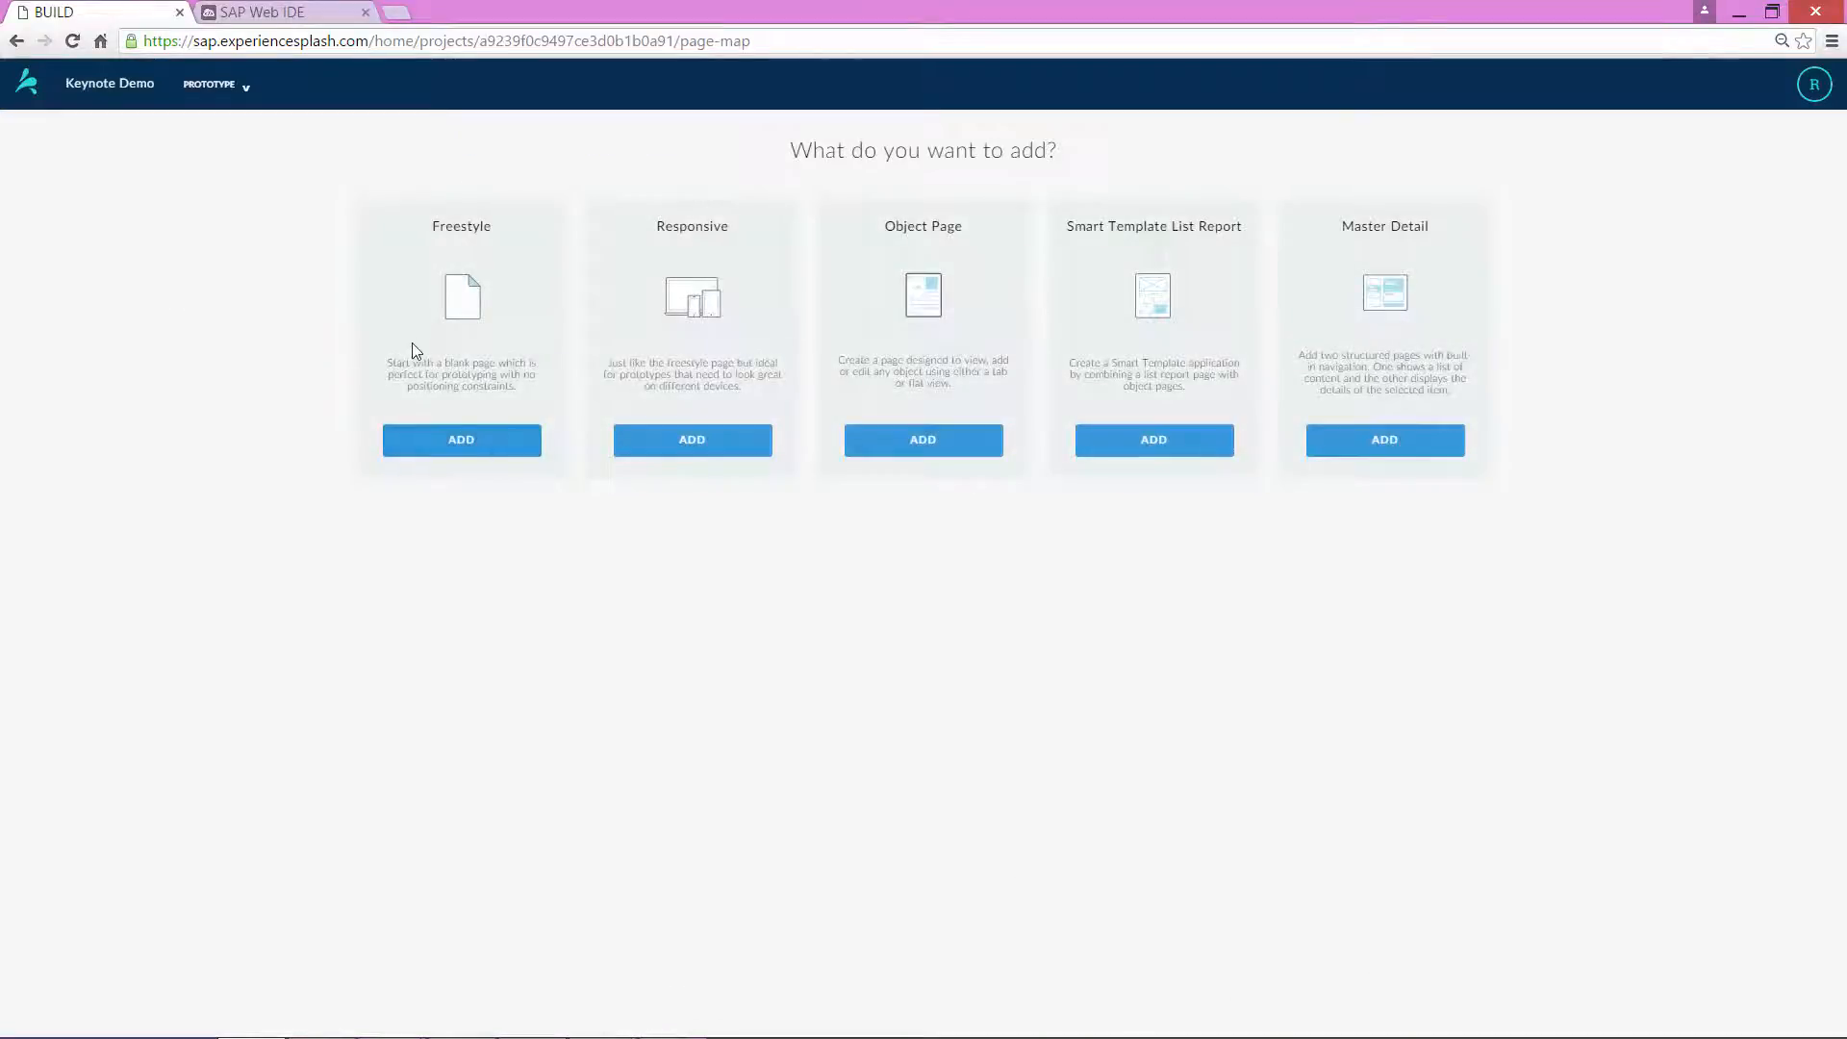
click(464, 440)
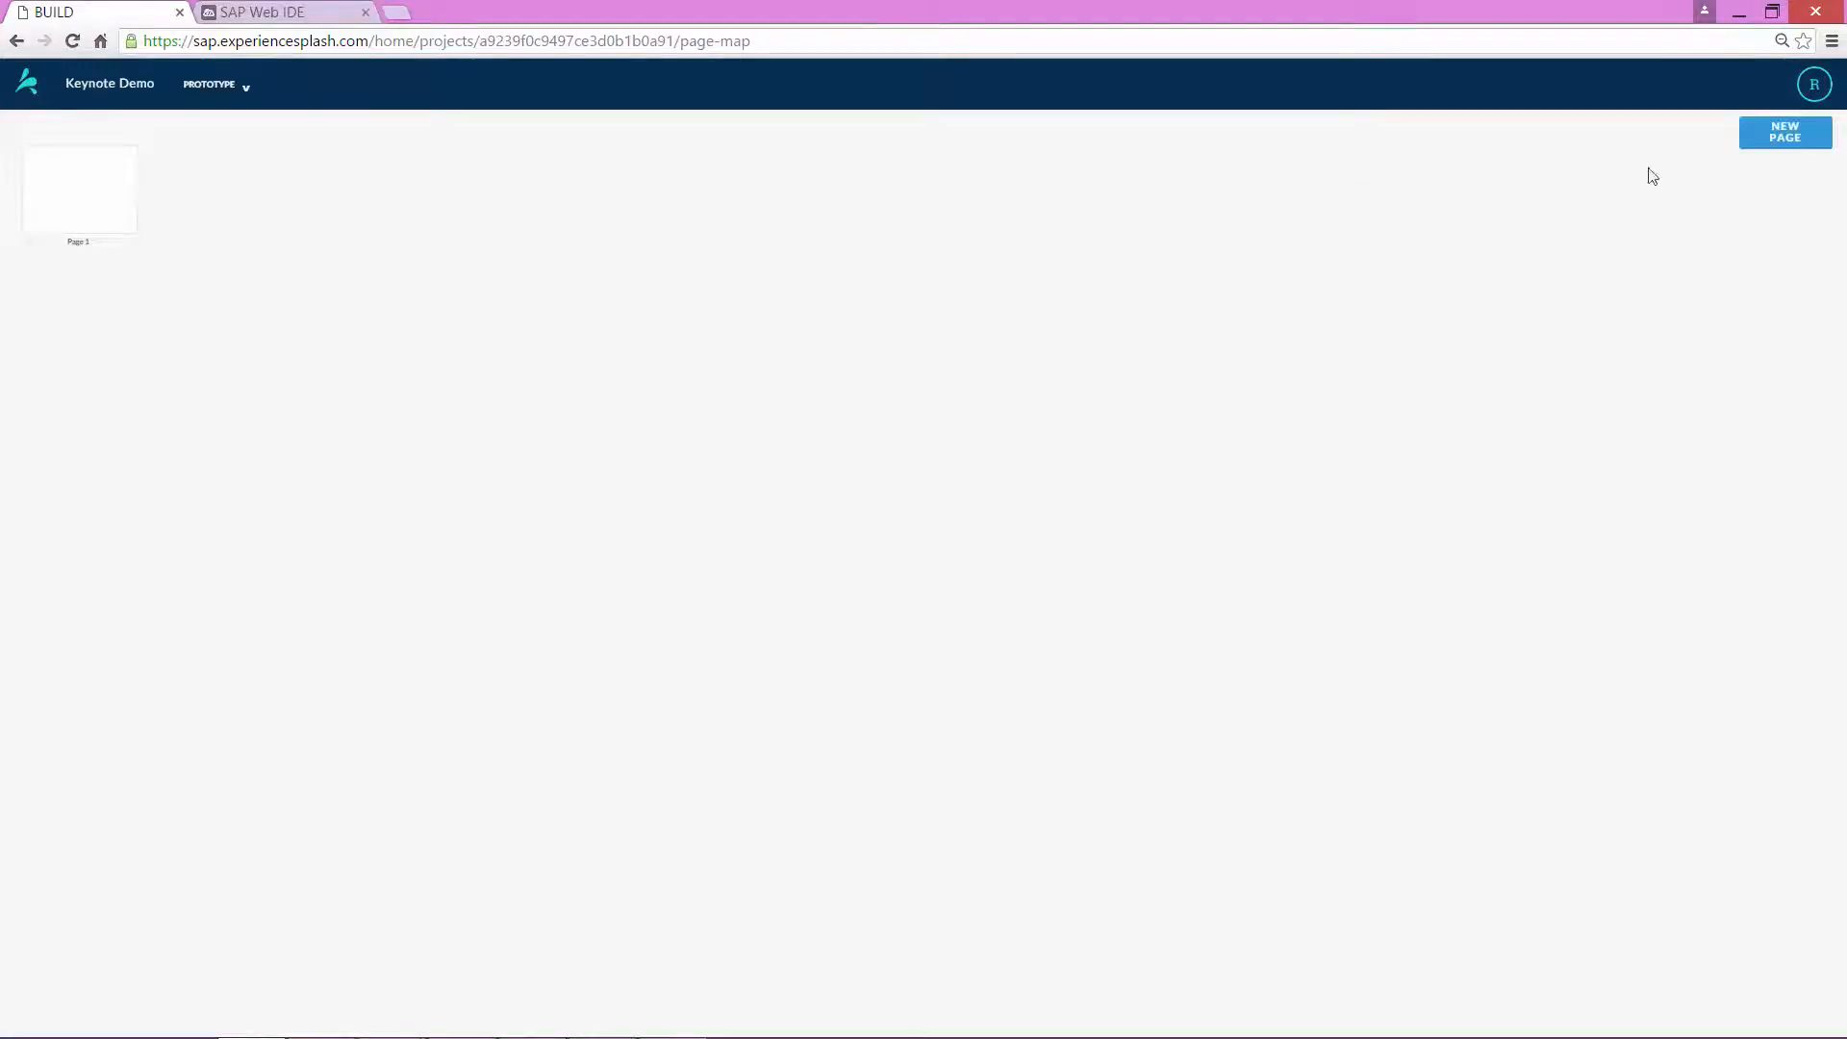
click(1781, 134)
- Open Page 1 for editing and place the image 1-product-catalog_new.gif on its canvas
double_click(93, 212)
click(92, 149)
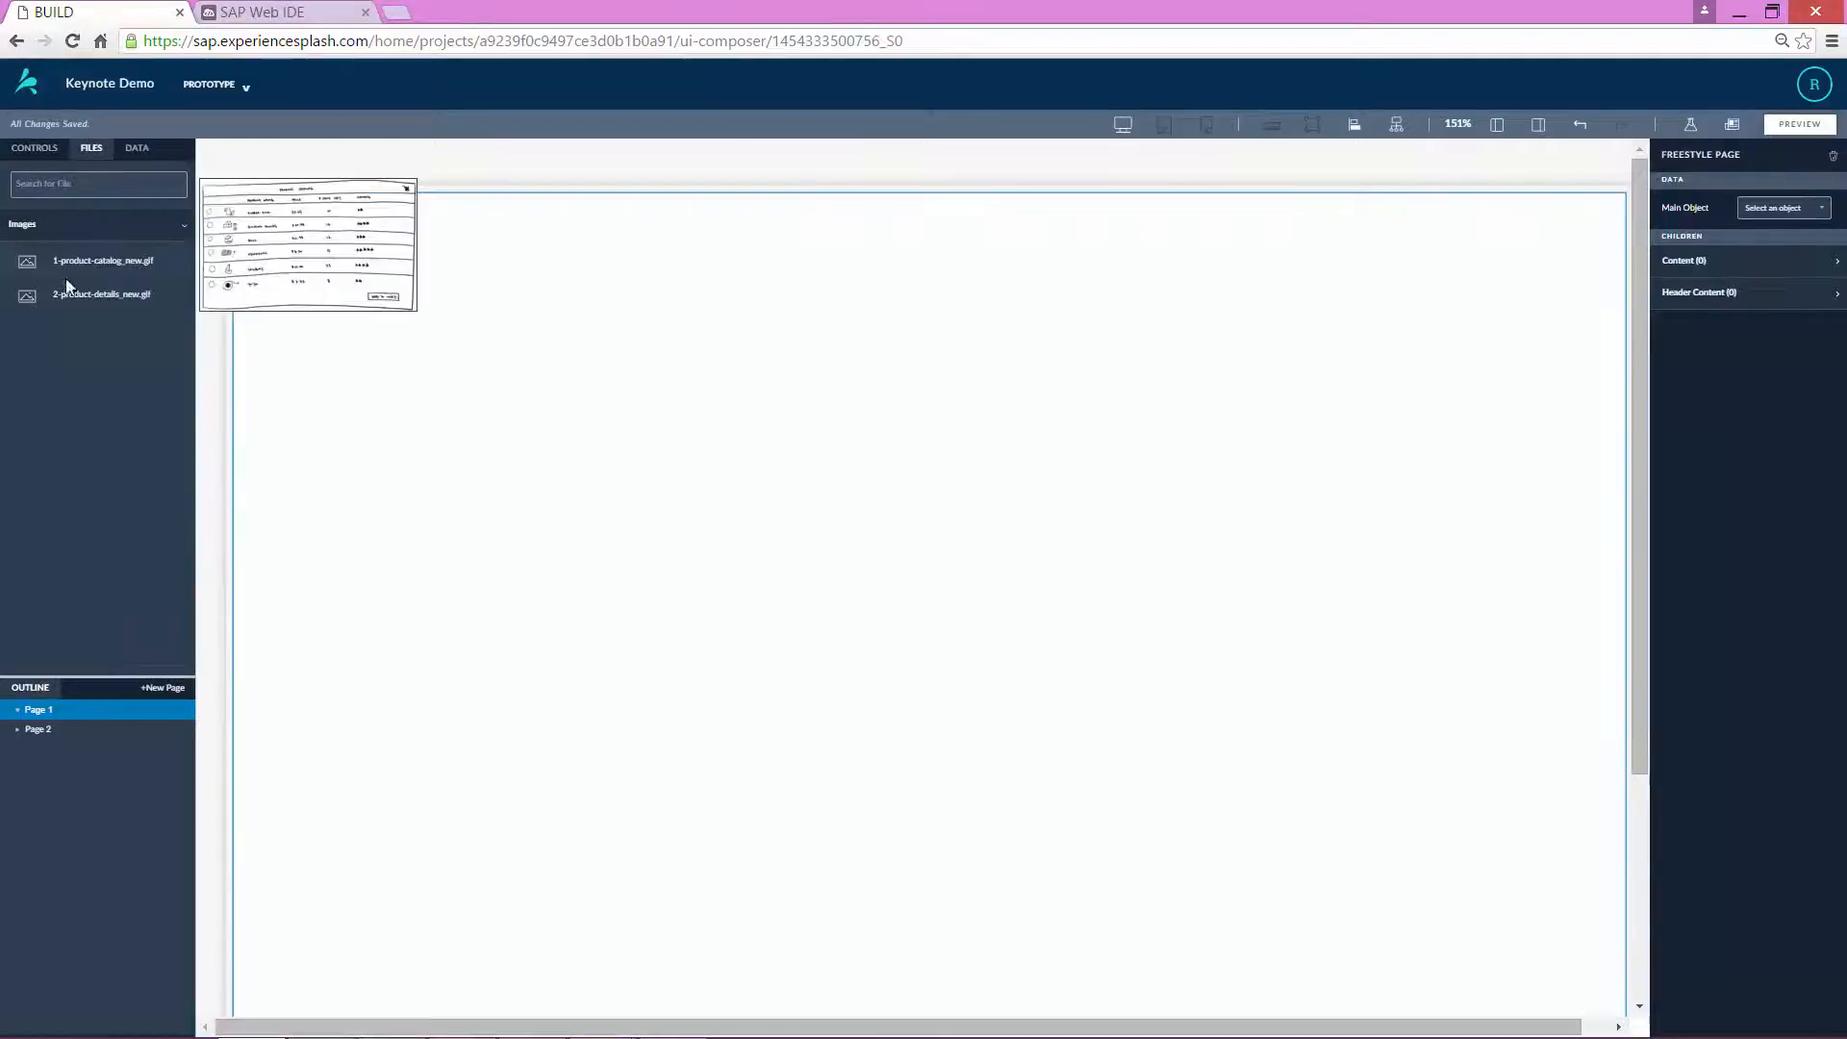
drag(77, 262, 535, 391)
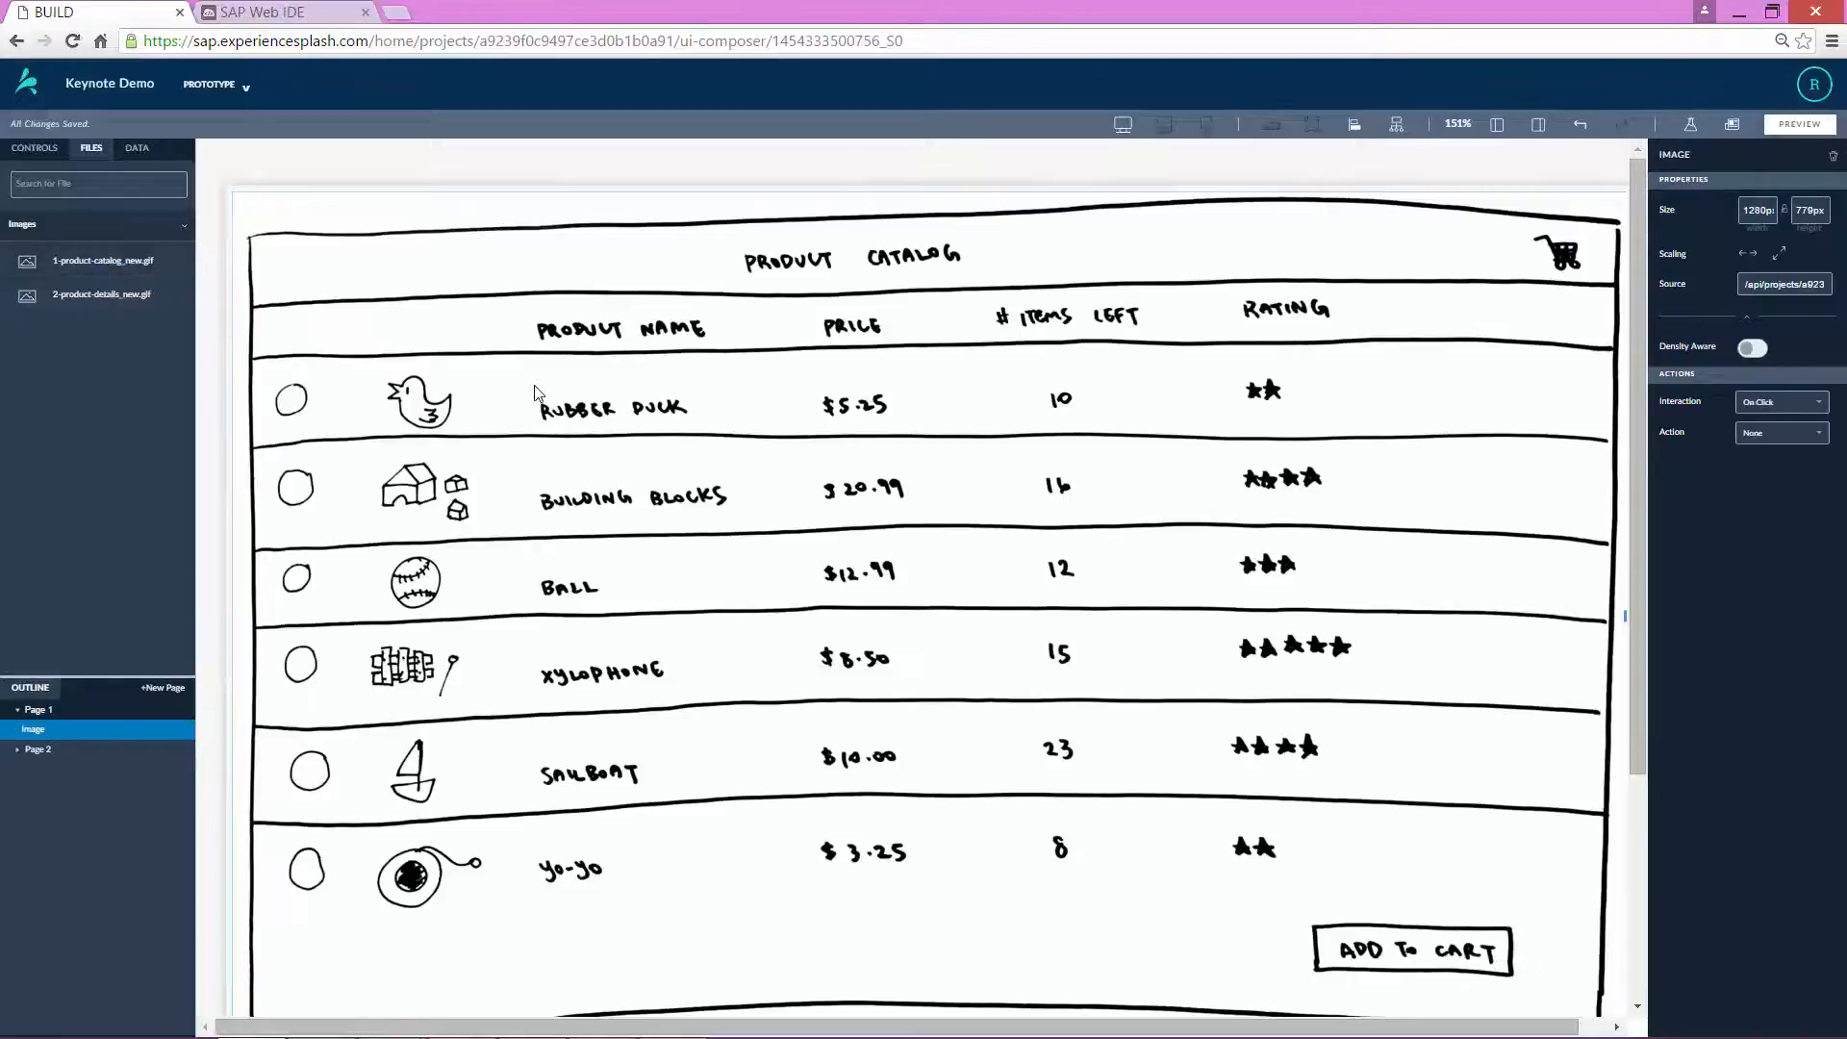
- Place the image 2-product-details_new.gif on the Page 2 canvas
click(53, 752)
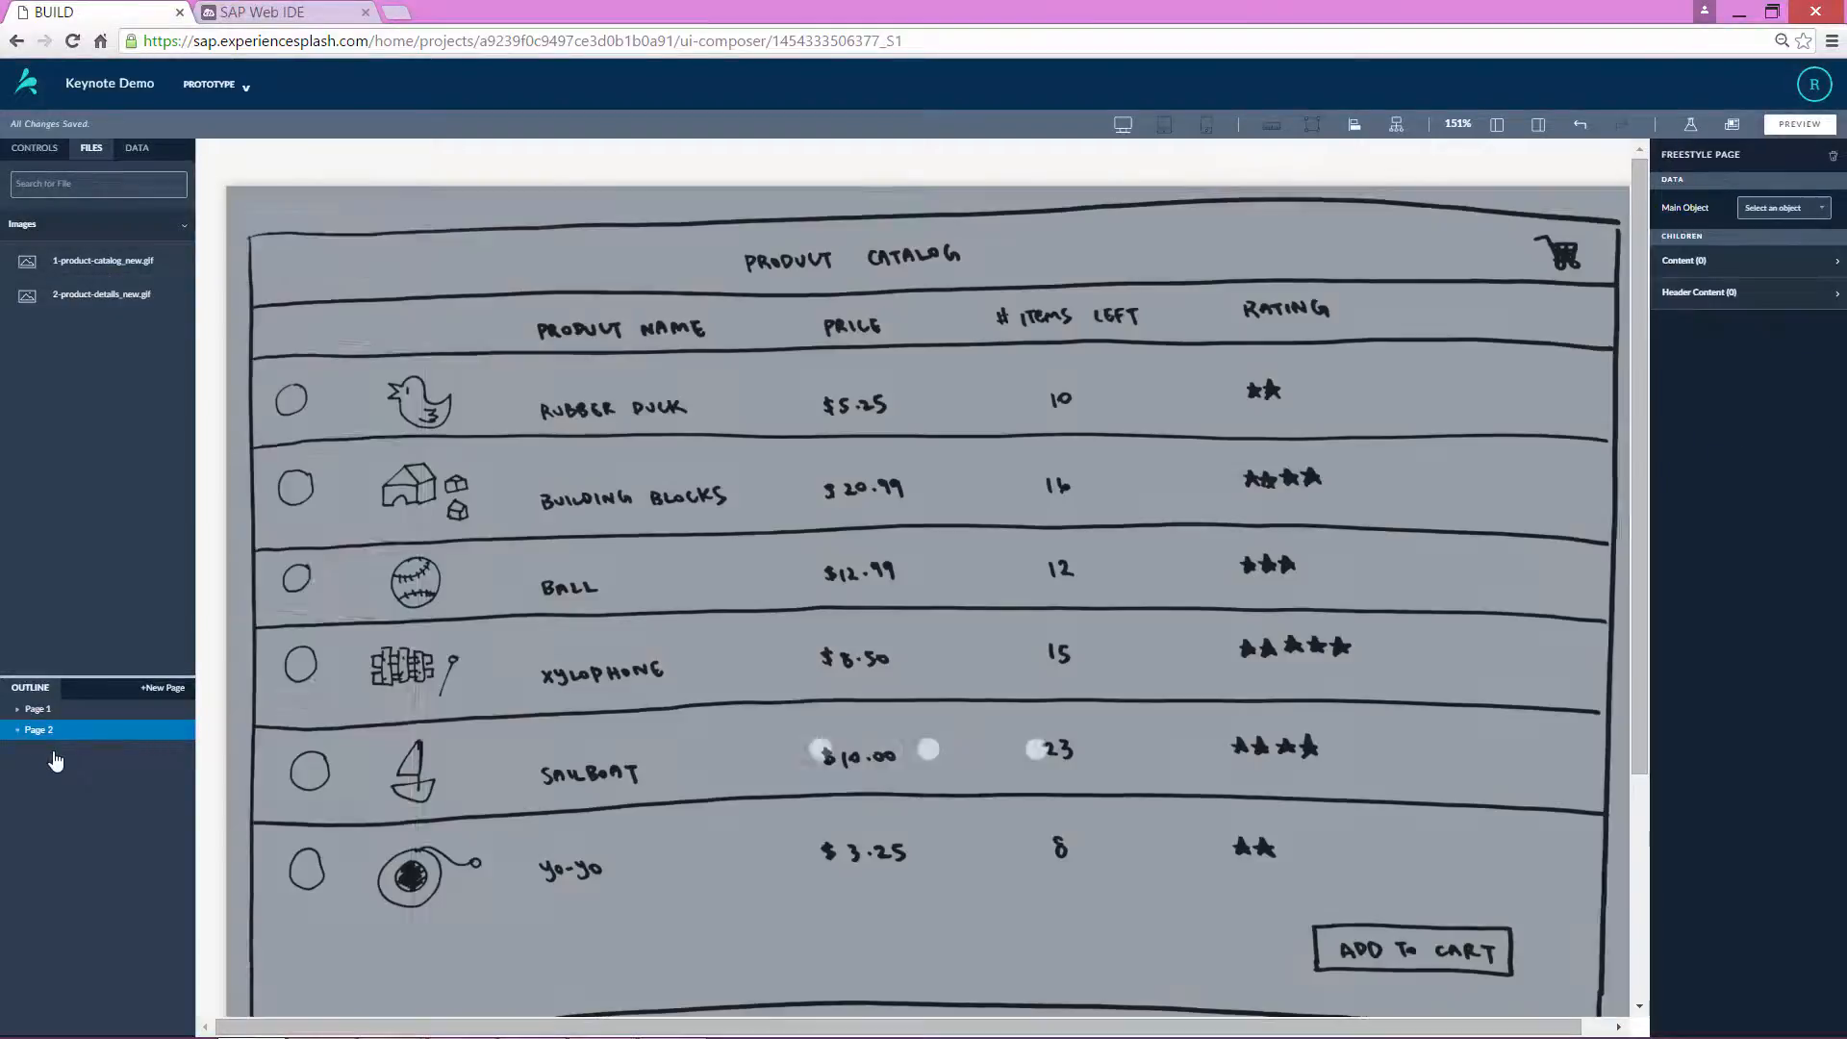
mouse_move(68, 296)
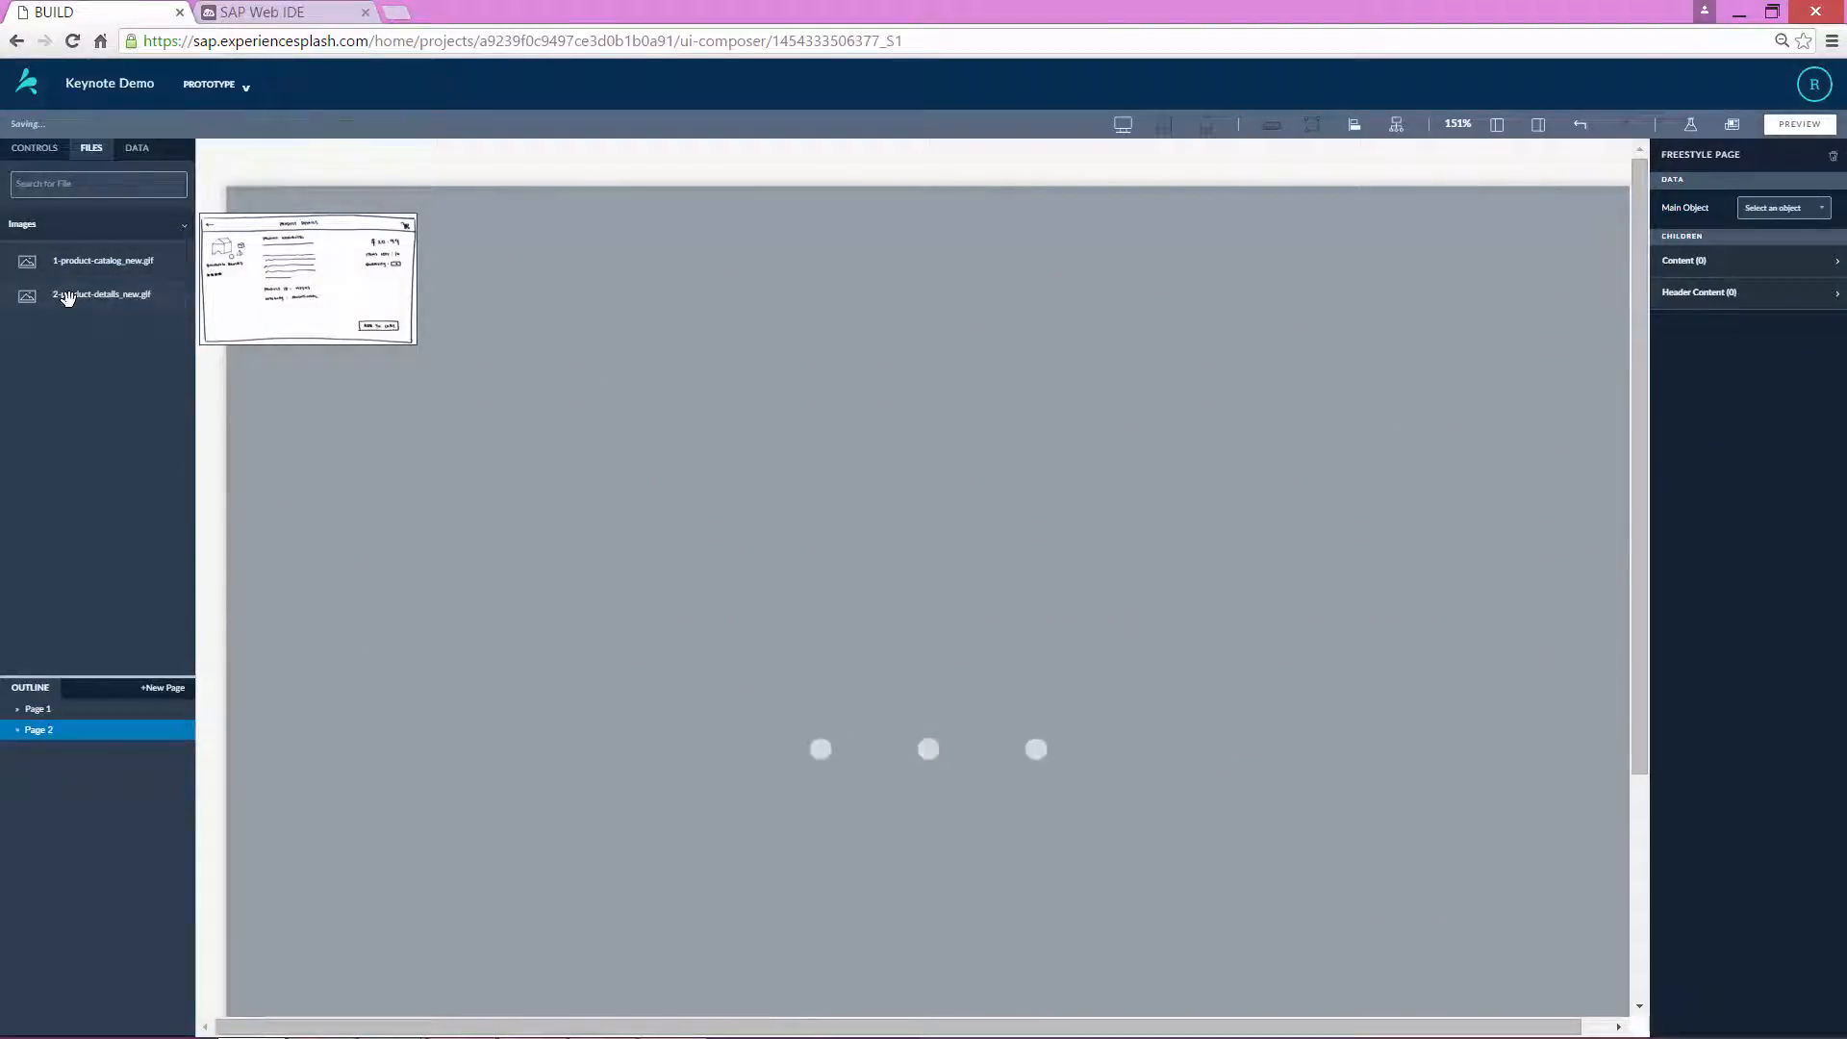
drag(67, 296, 520, 433)
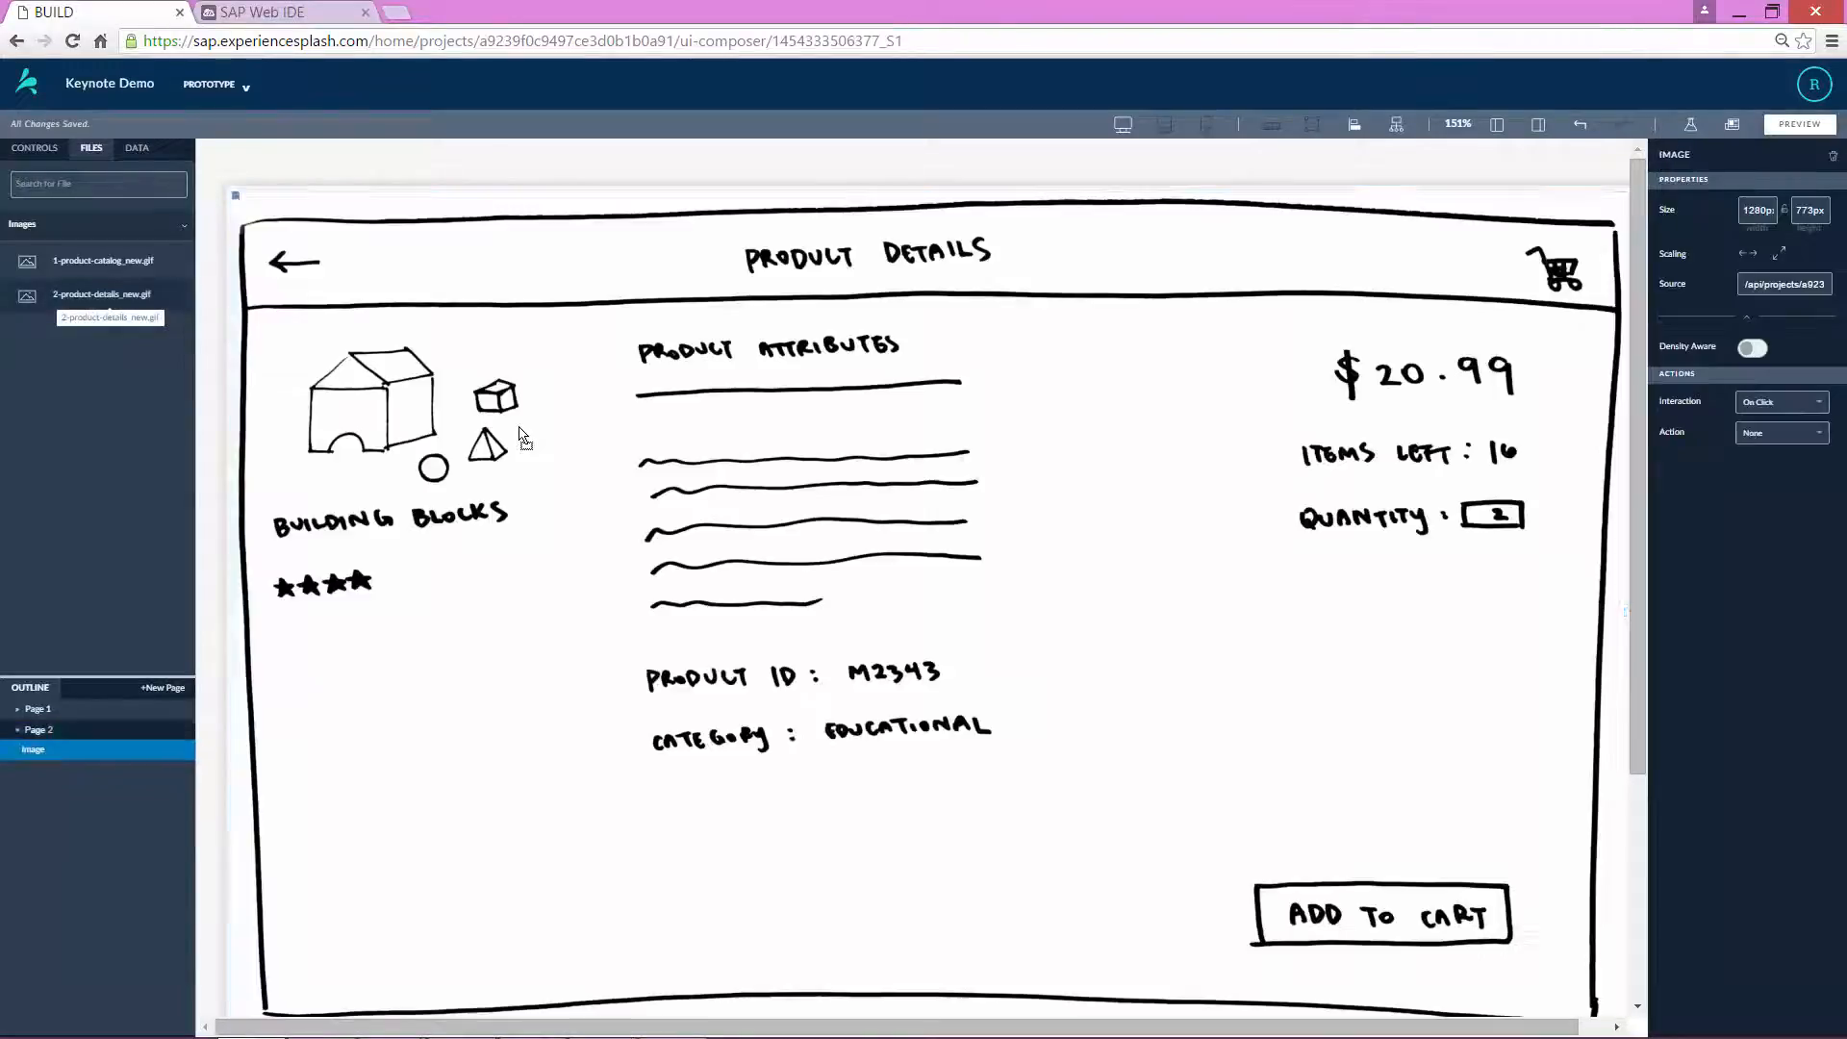
- Add a hotspot over the back arrow of the Product Details sketch and make it navigate to Page 1
click(39, 150)
drag(29, 280, 280, 252)
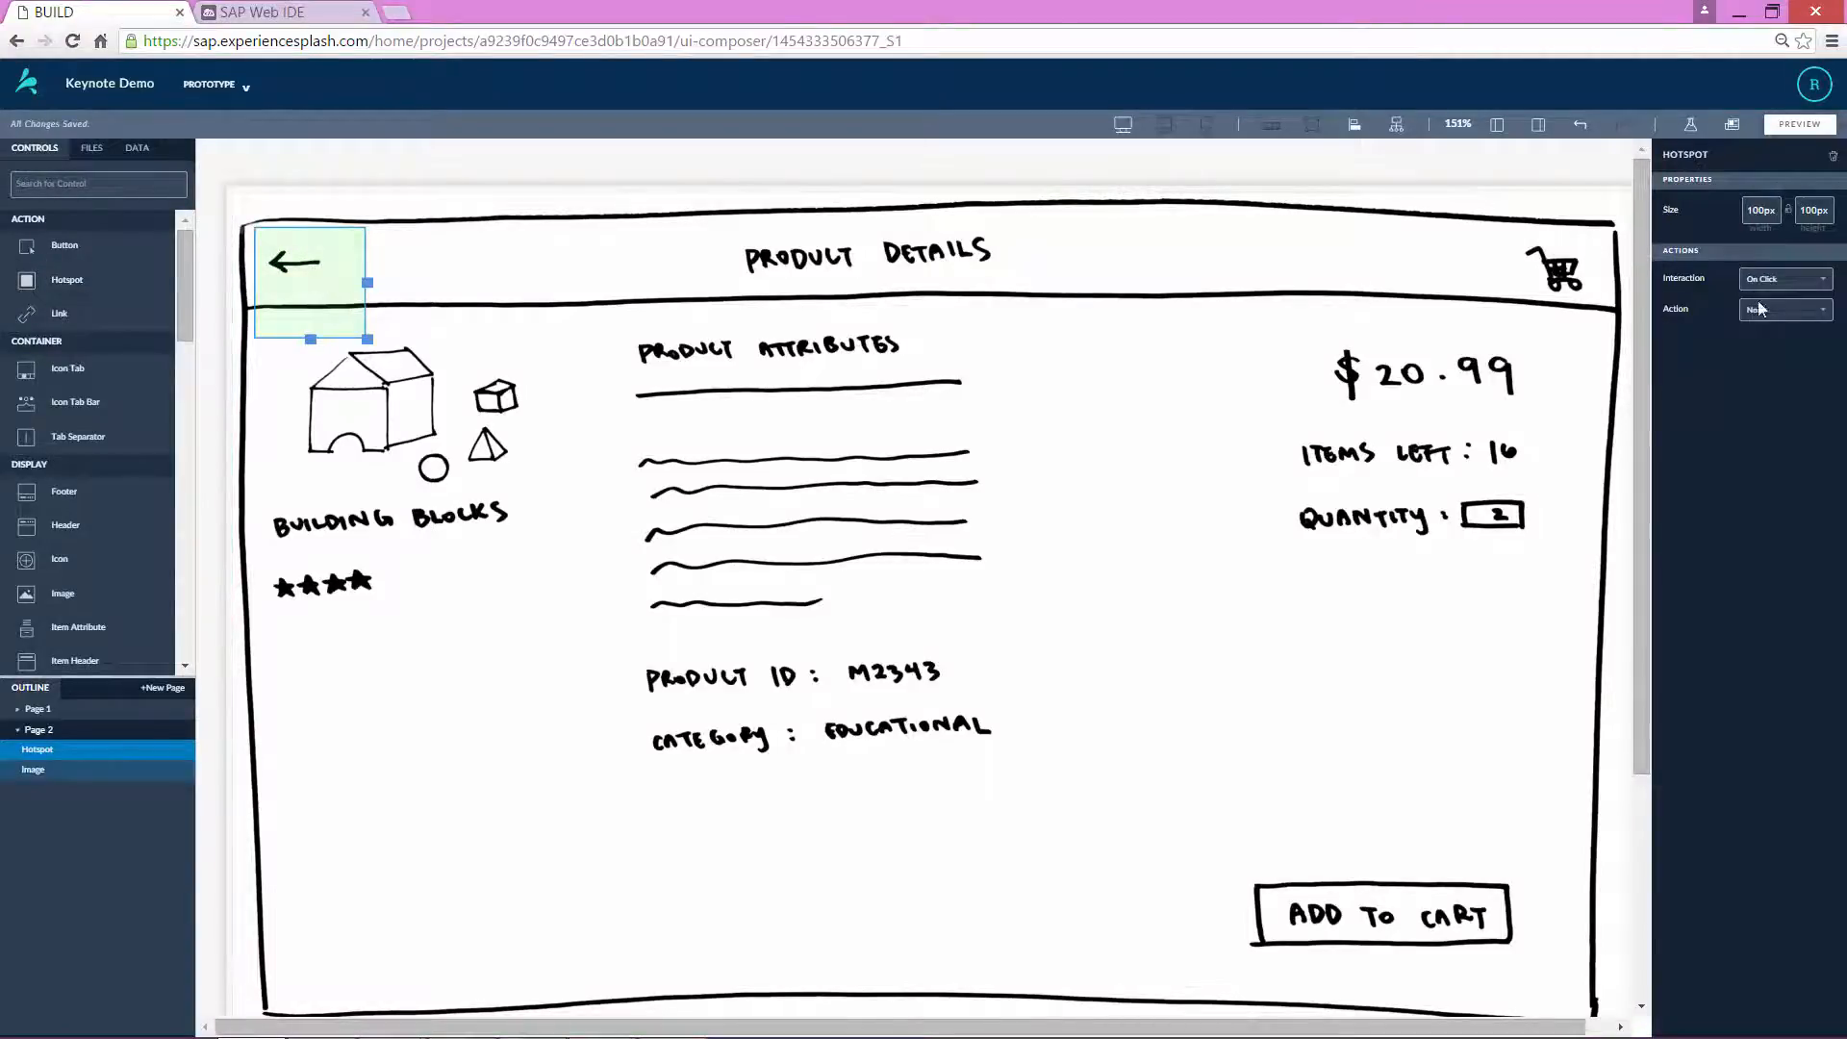
click(1789, 309)
click(1770, 341)
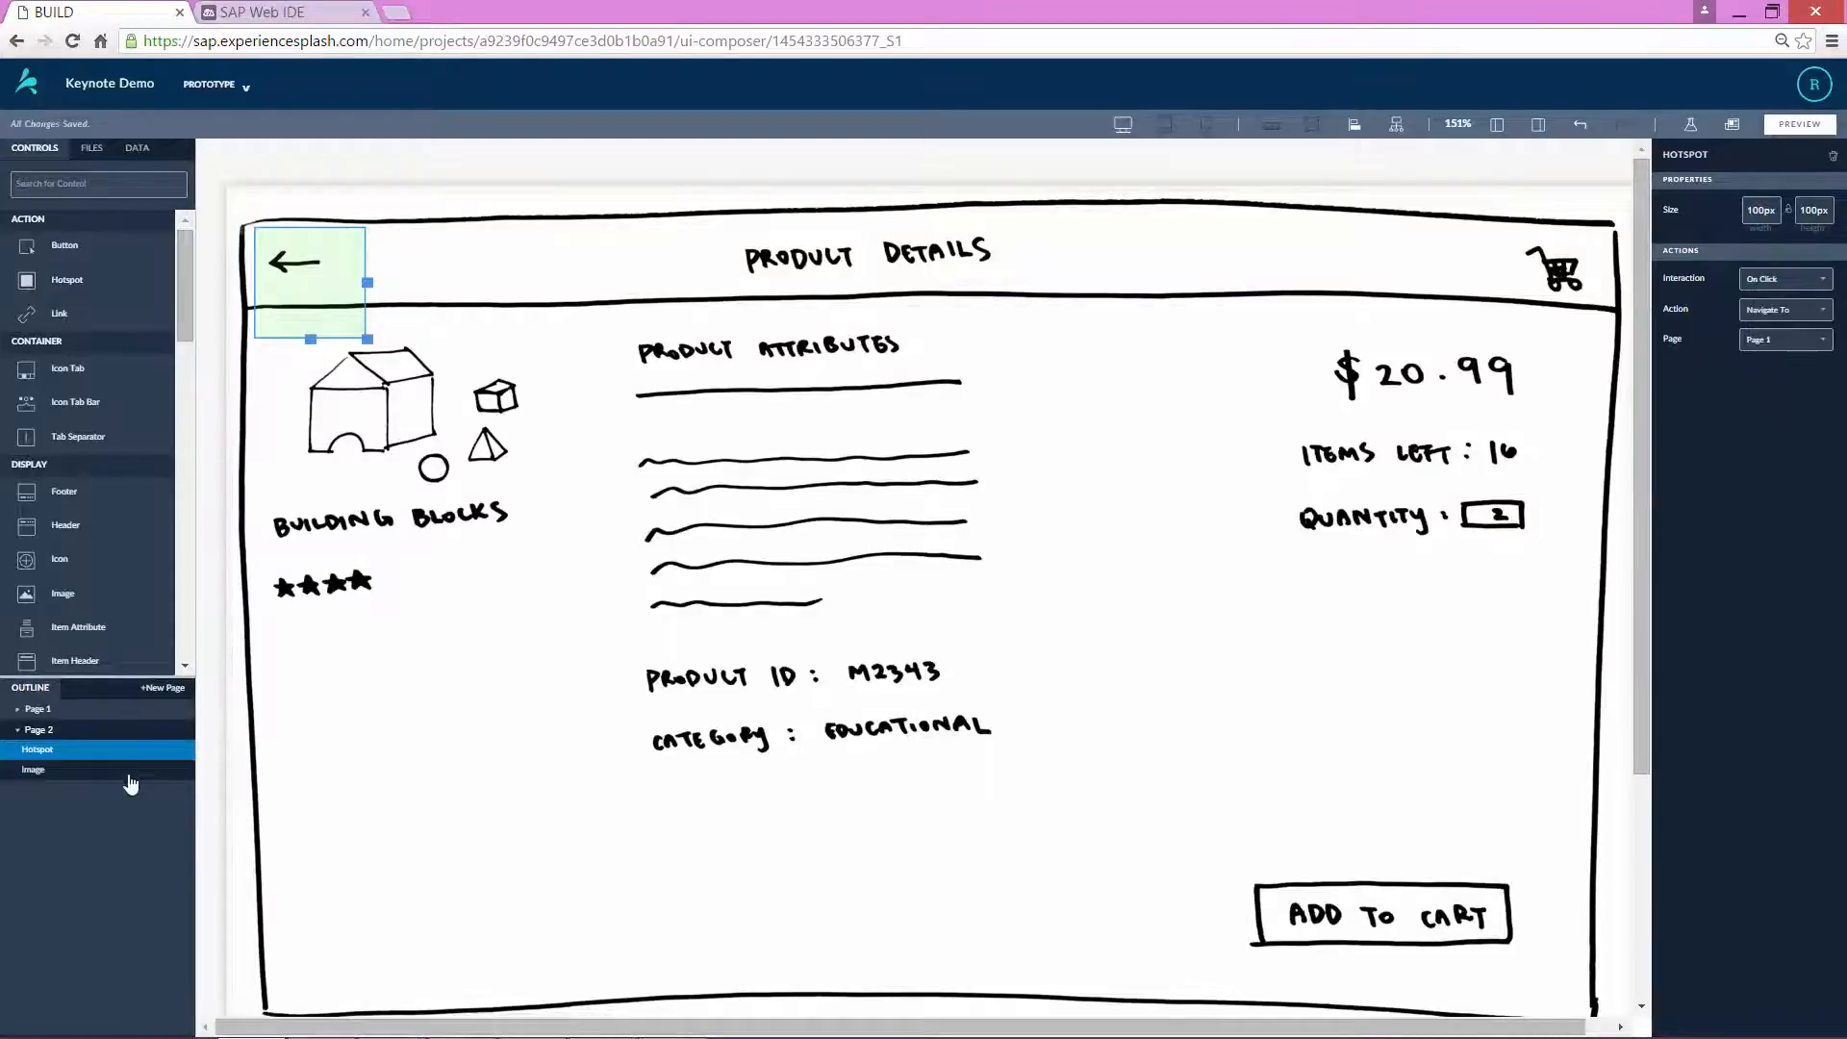
- On Page 1, cover the product rows with a hotspot about 1180 by 572 px that navigates to Page 2
click(84, 712)
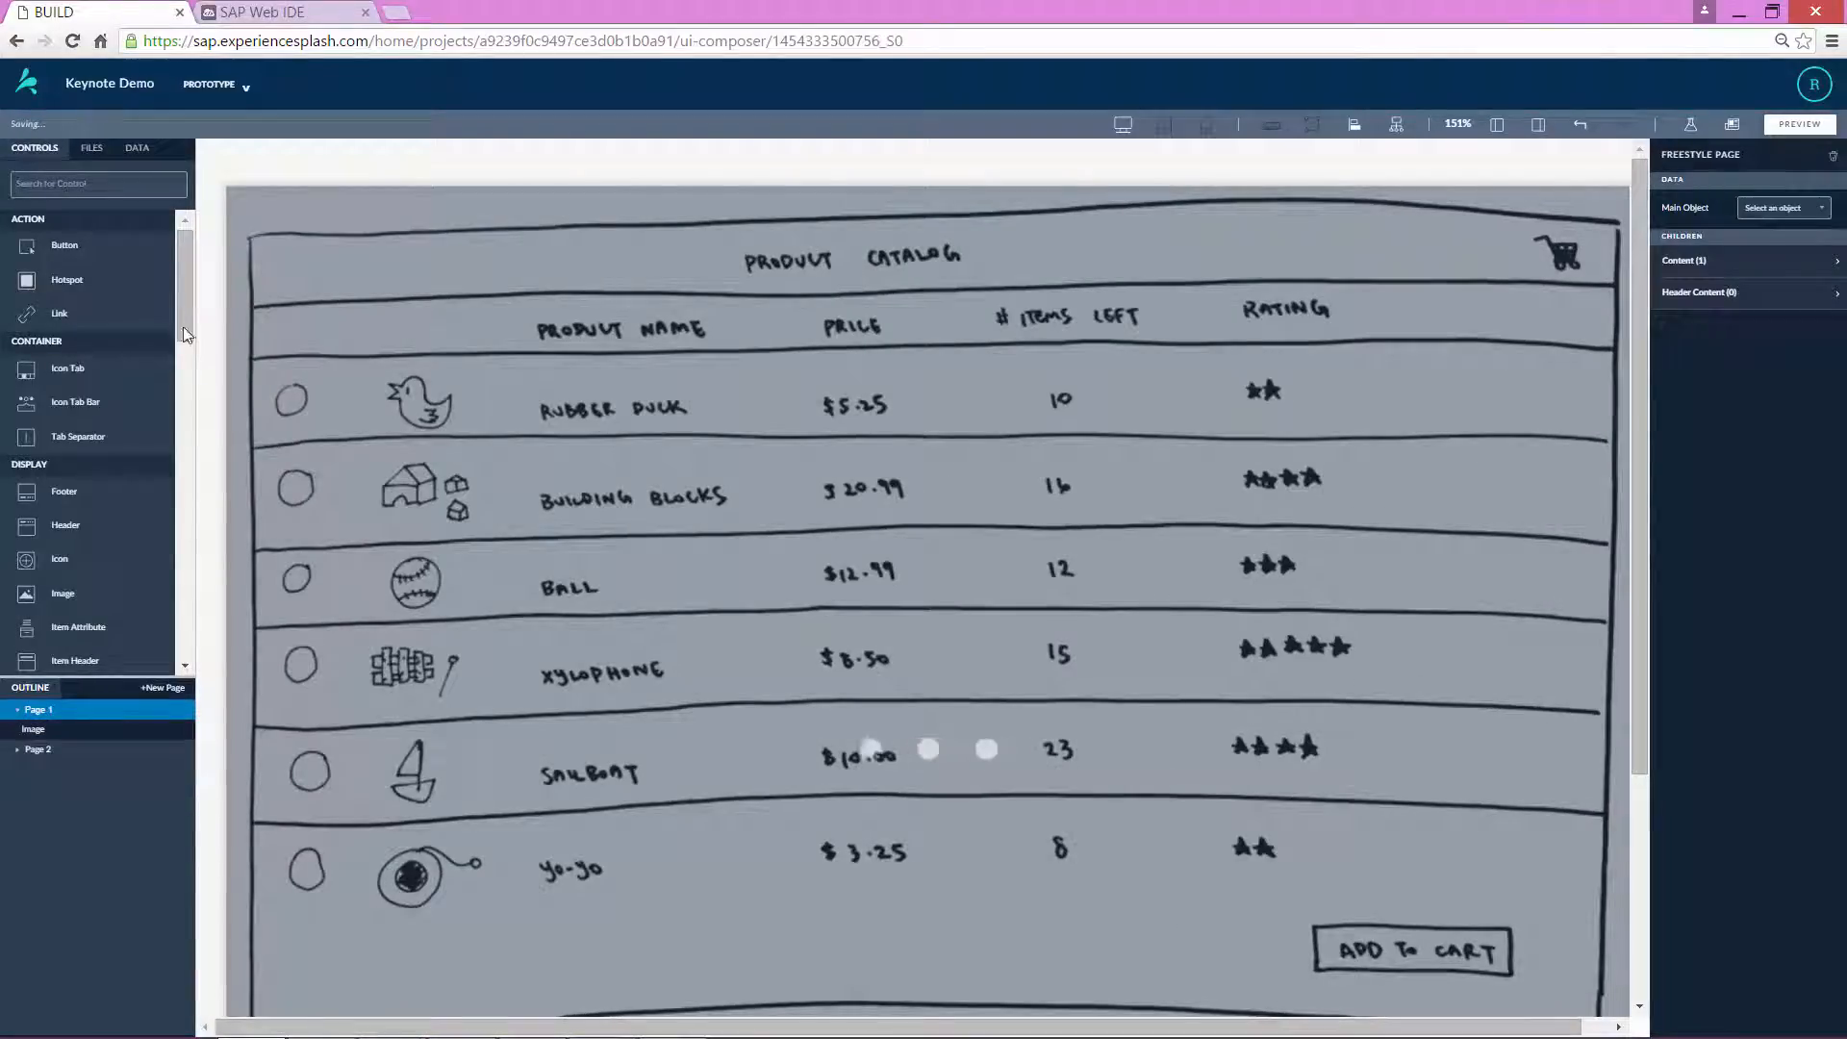
drag(58, 282, 321, 350)
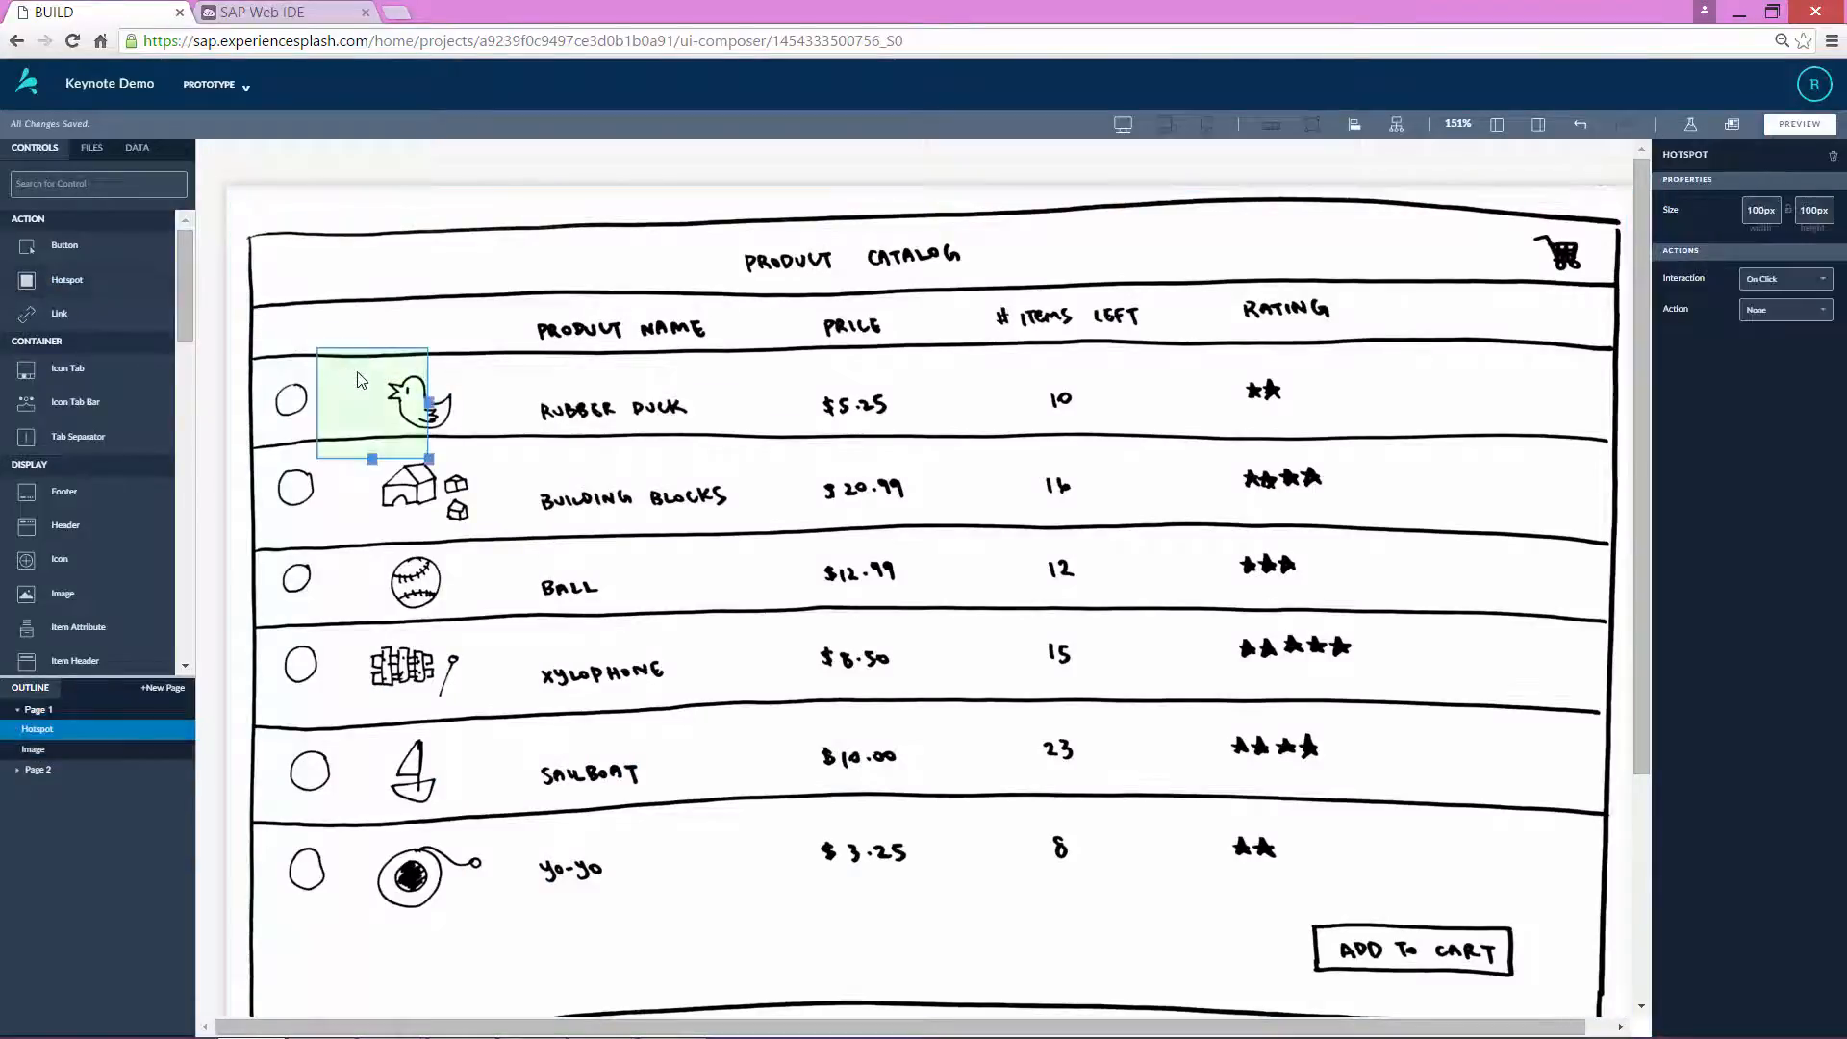
drag(429, 462, 1605, 973)
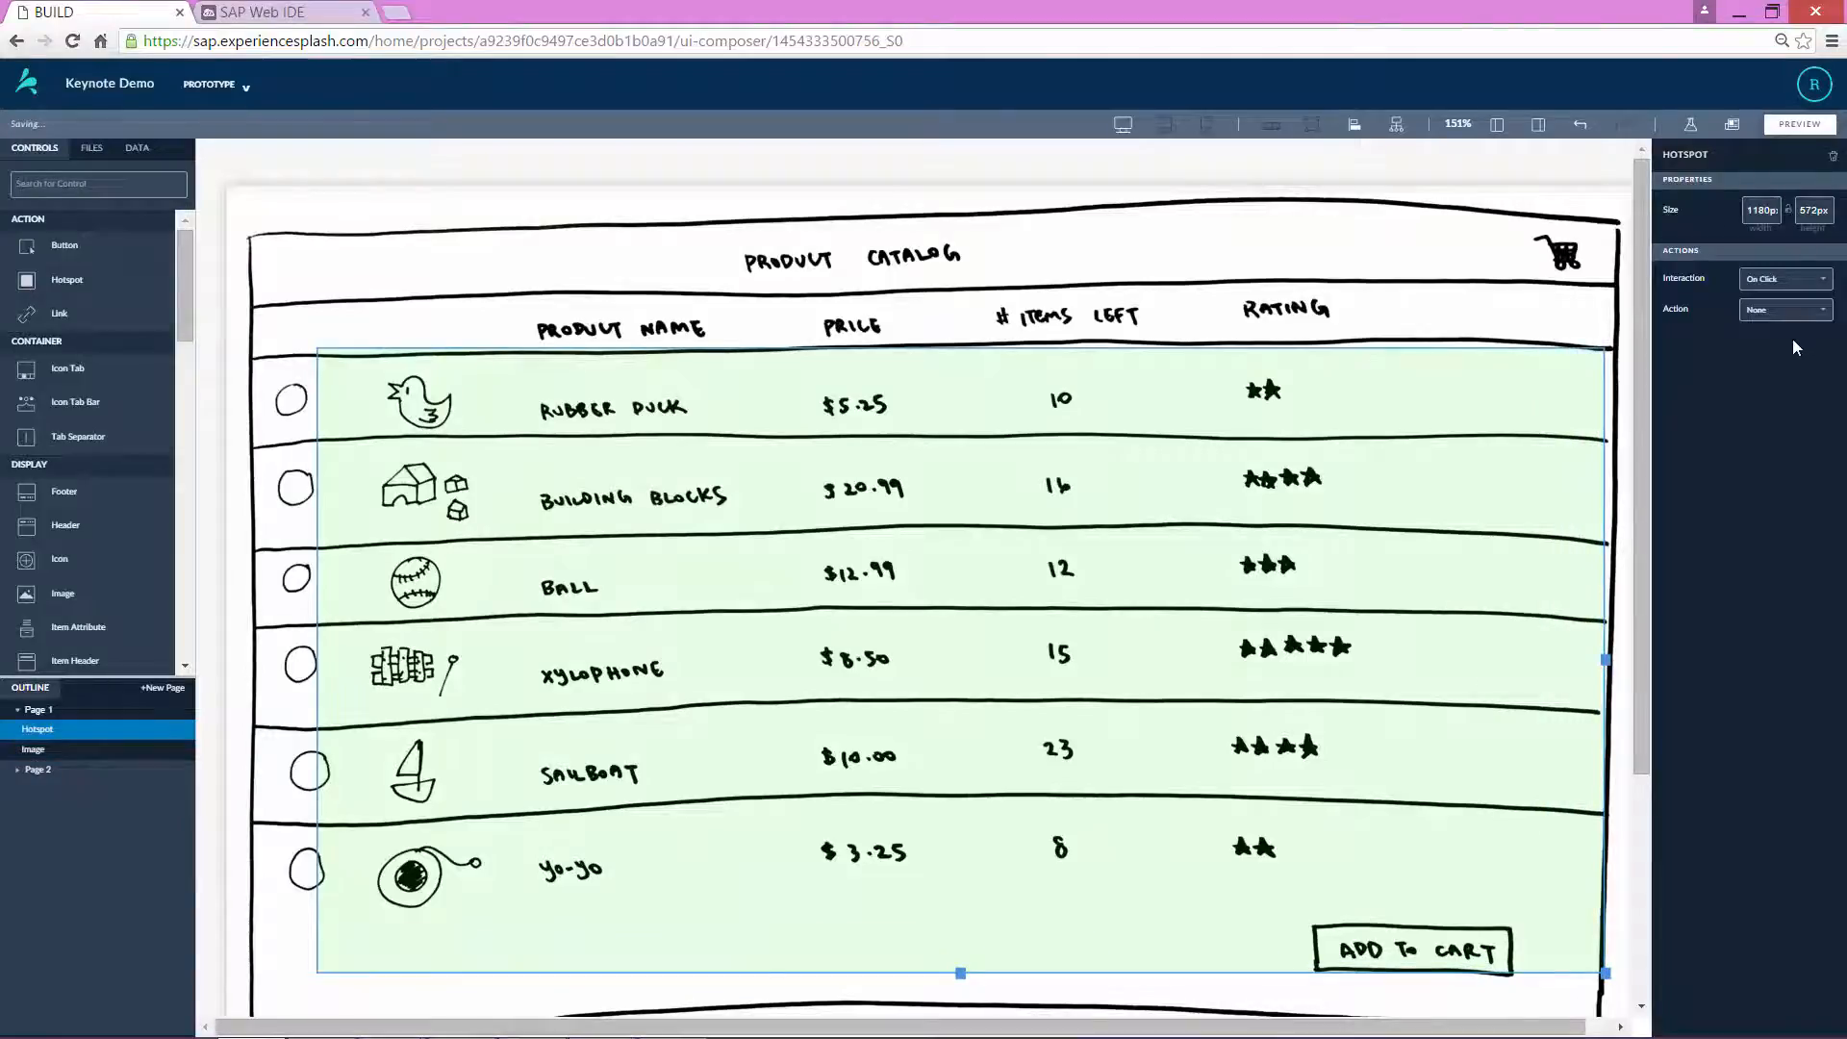
click(1805, 310)
click(1783, 370)
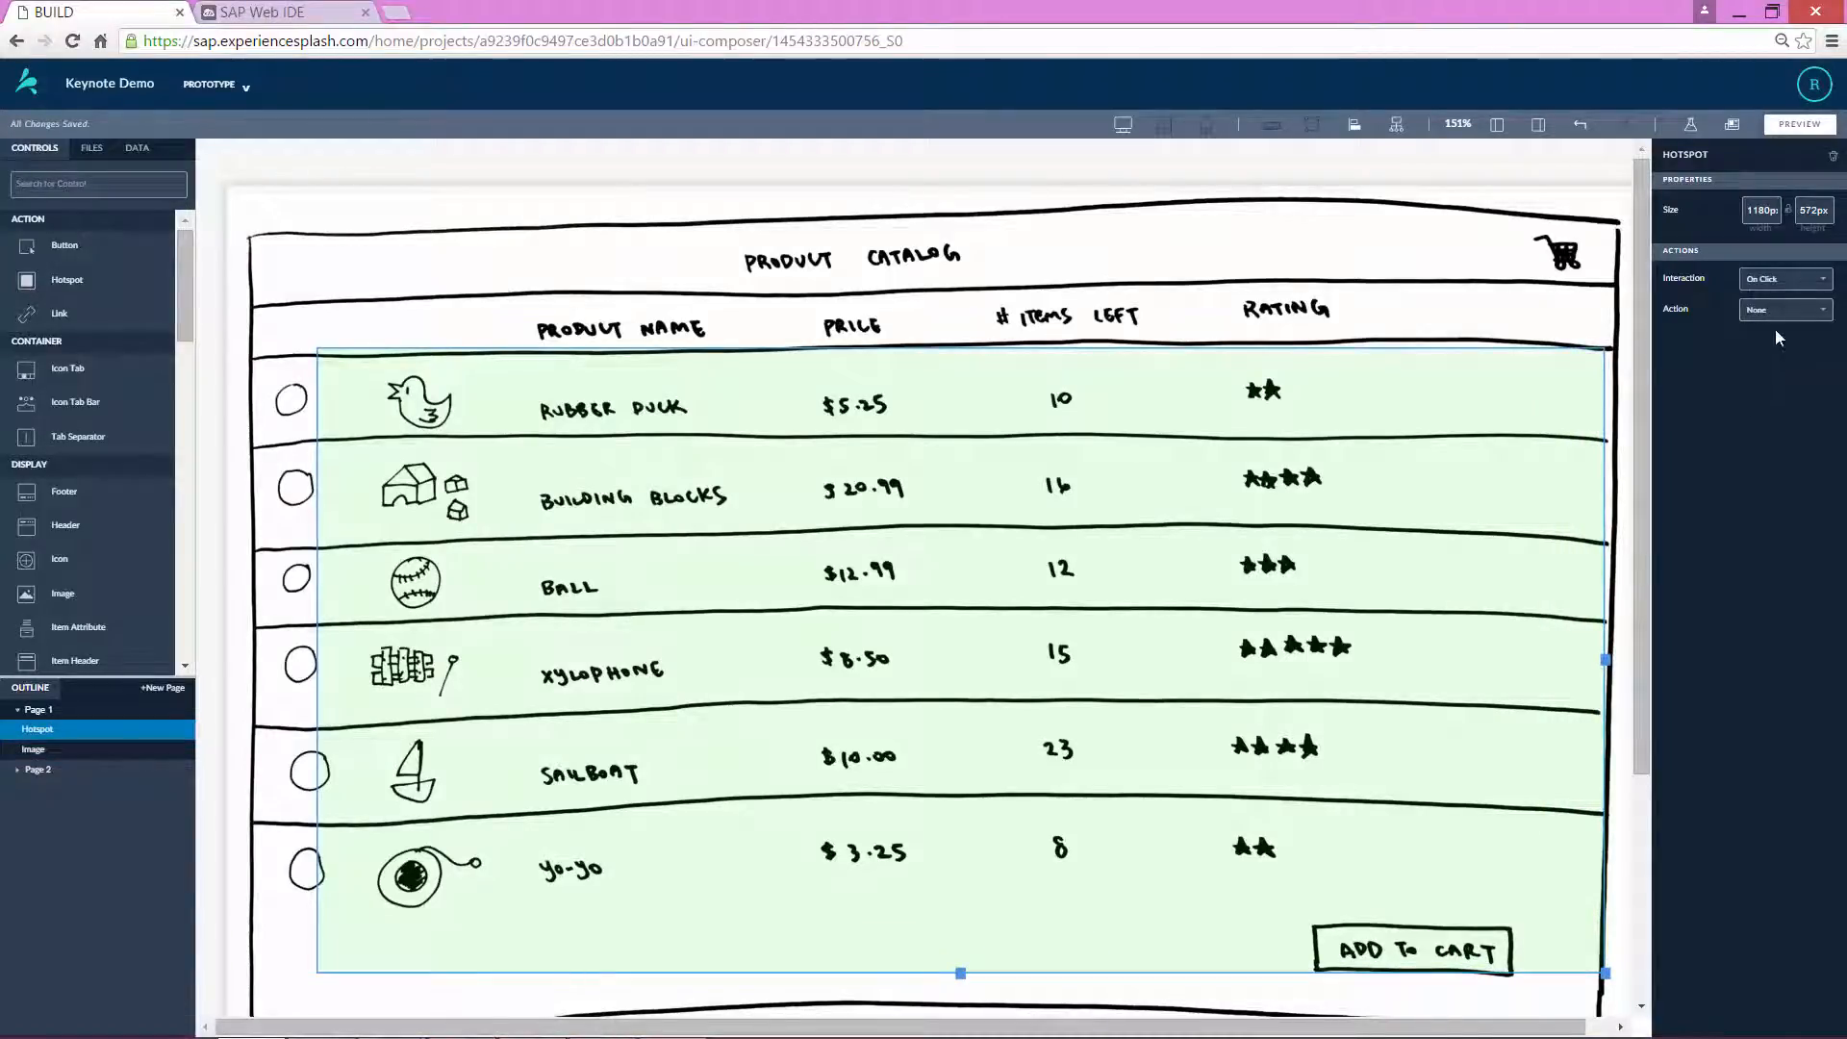
click(1780, 310)
click(1770, 369)
- Preview the prototype, test the navigation from the catalog to the product details and back, and return to the editor
click(1797, 127)
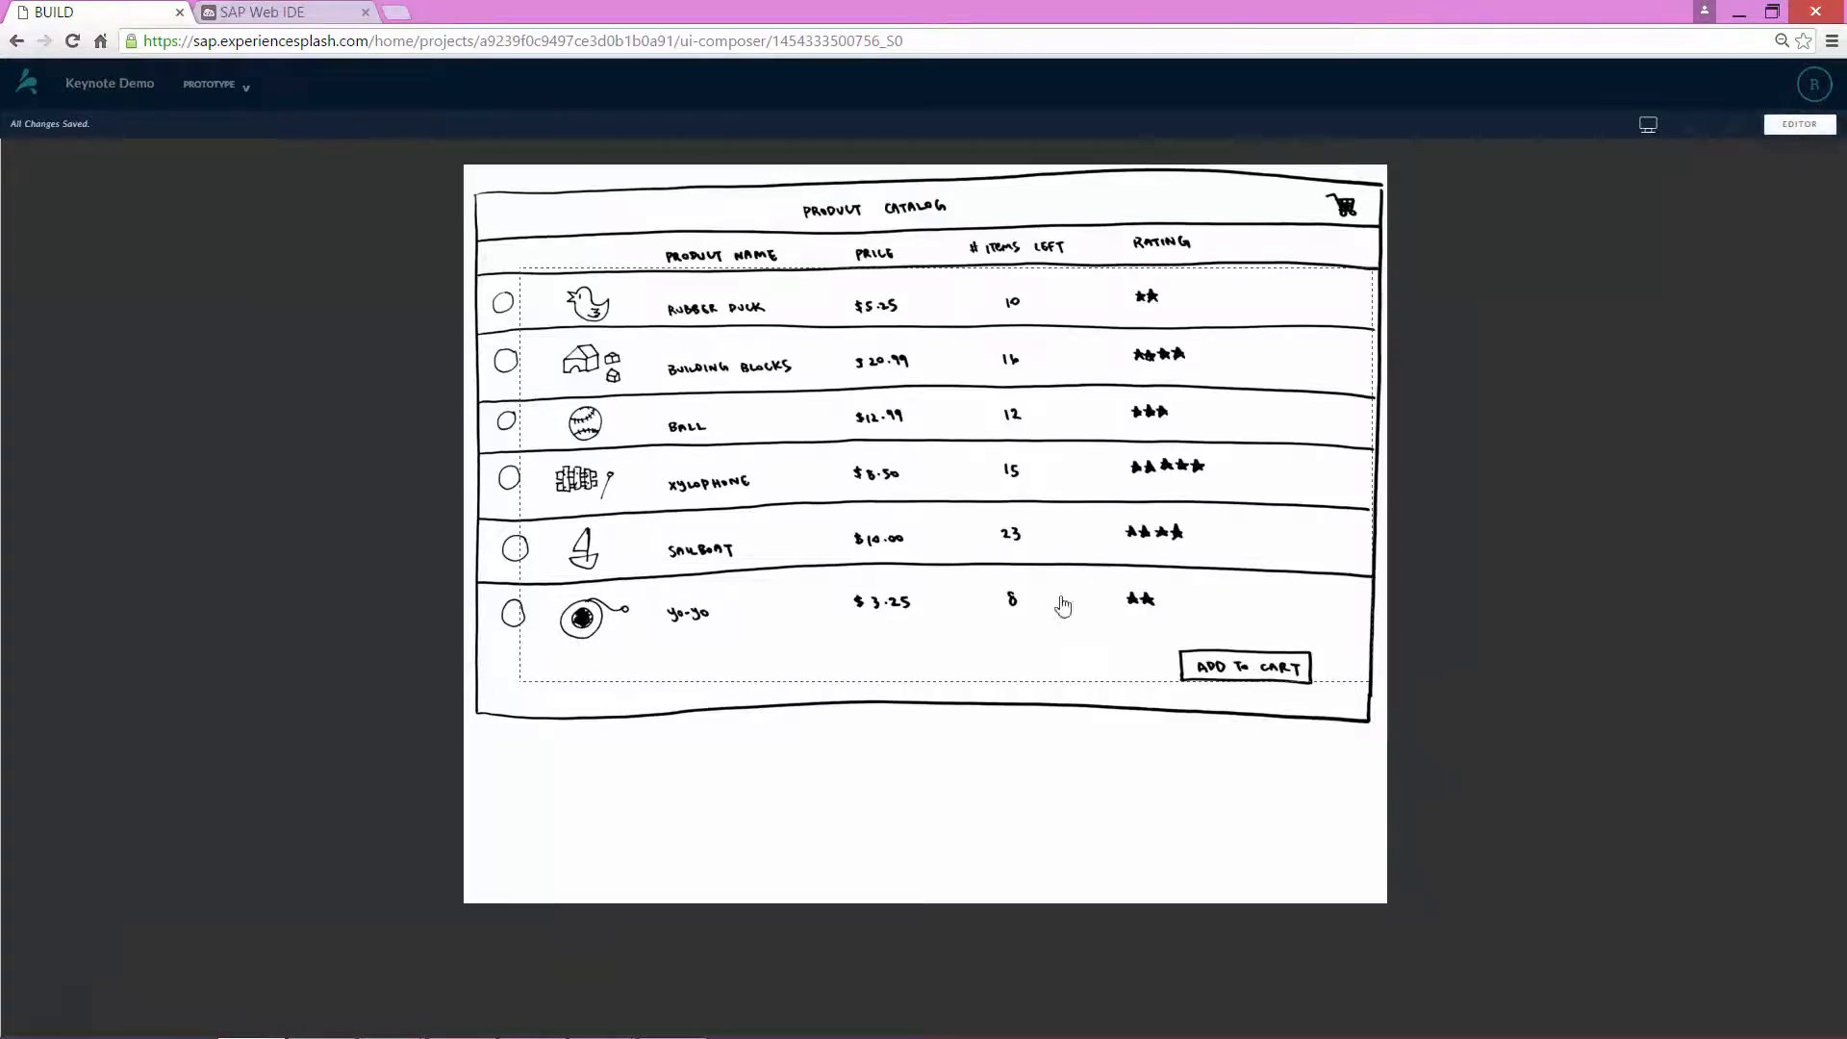
click(920, 573)
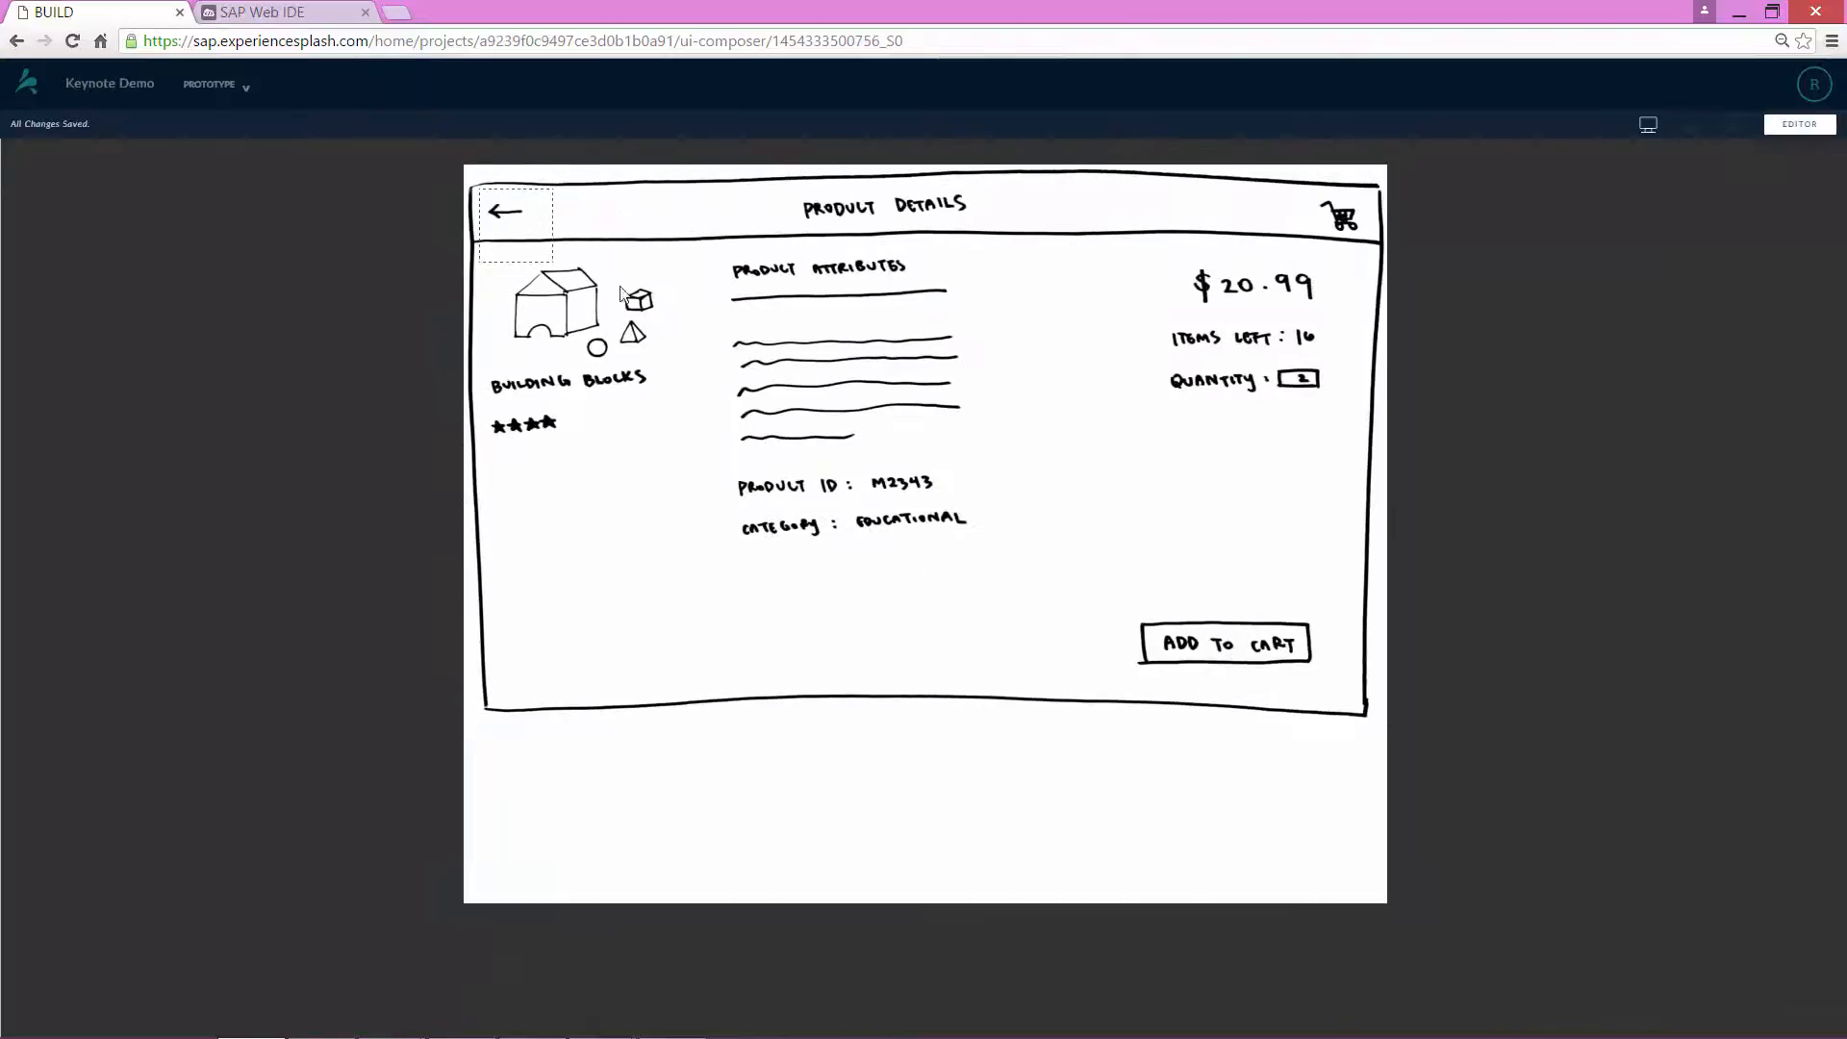
click(536, 245)
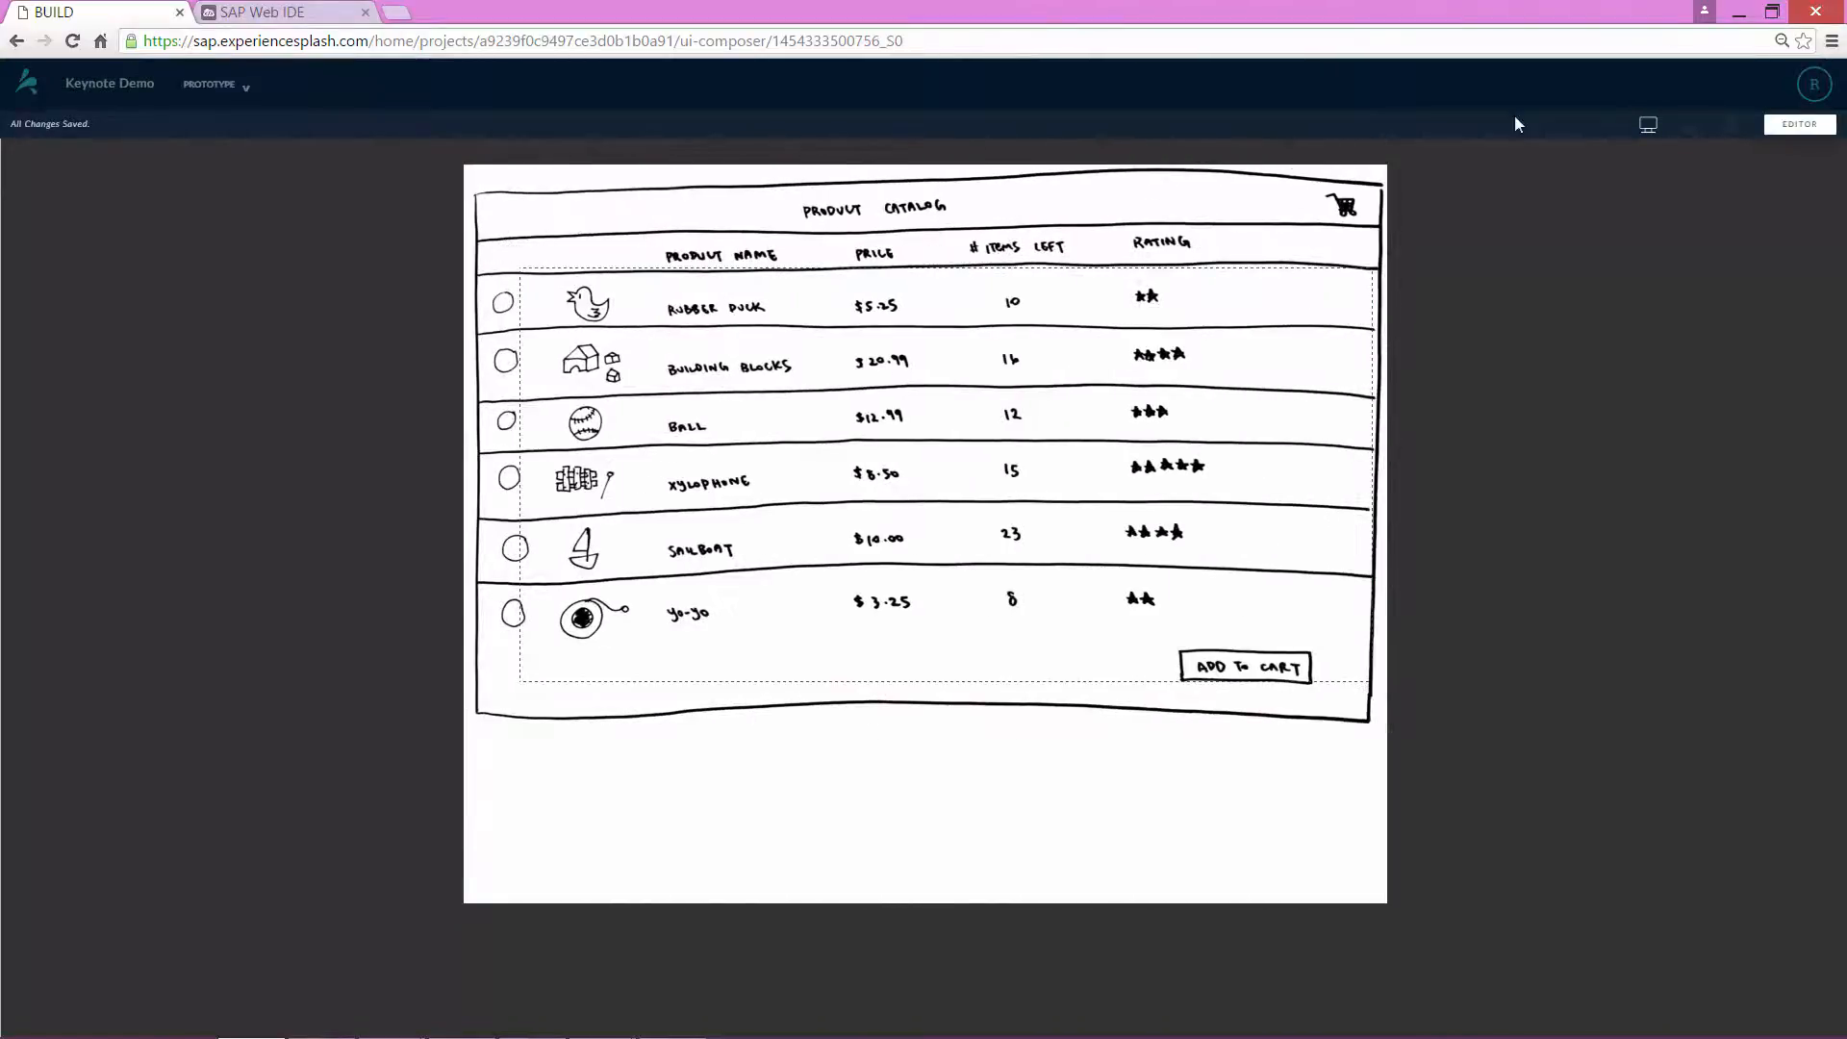
click(1770, 127)
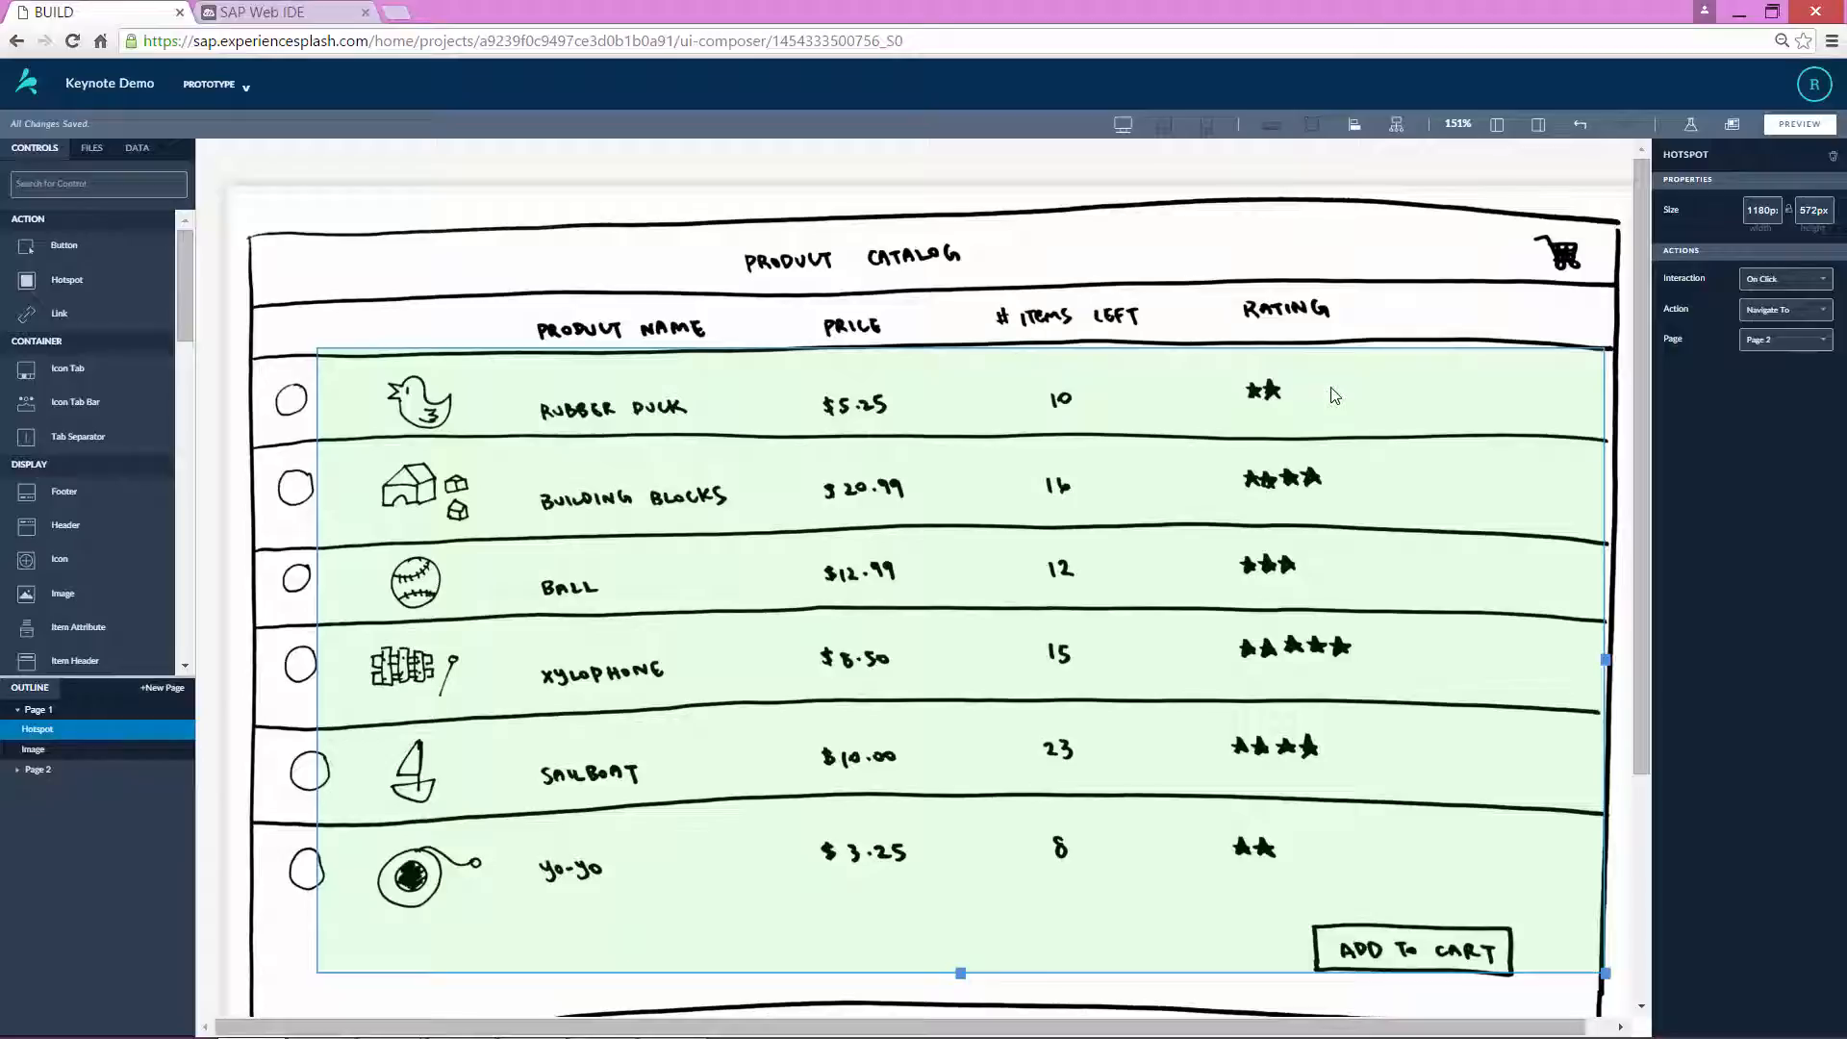
- Create a user study named "My Study" from the prototype and go to its research page
click(1690, 128)
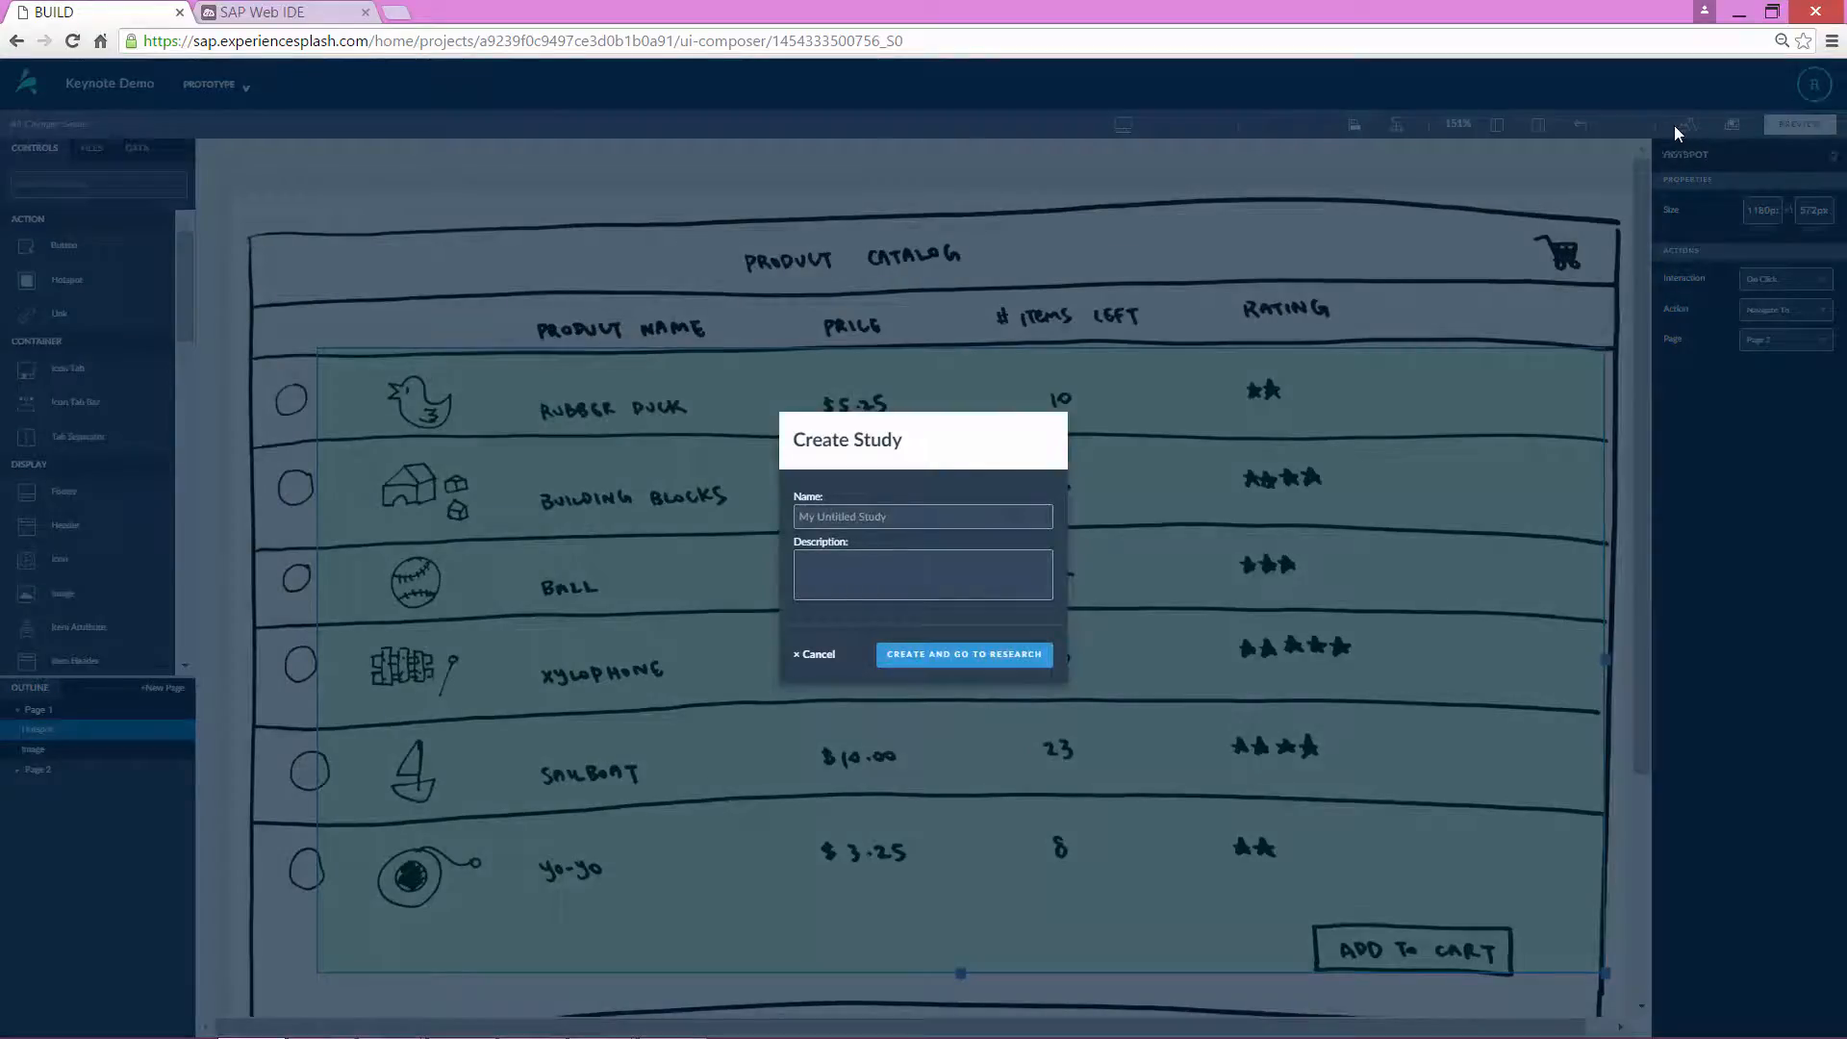
text(My Sty)
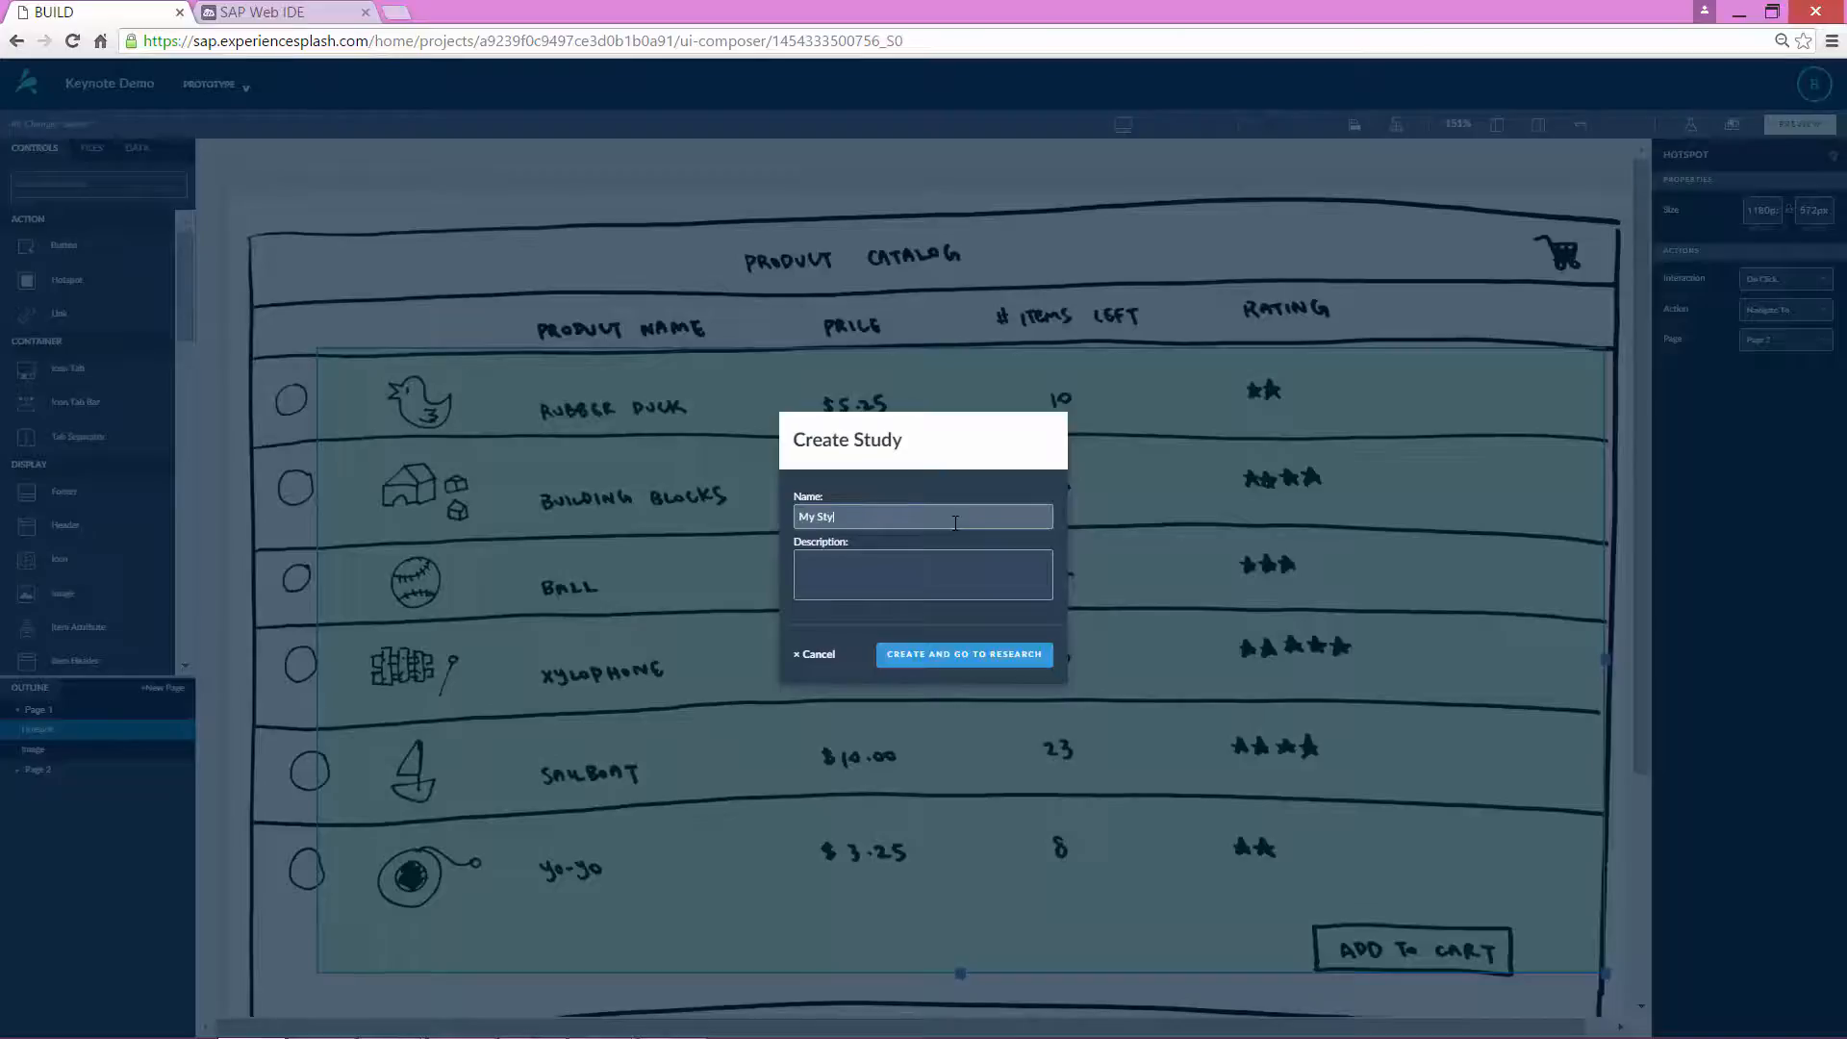
click(977, 658)
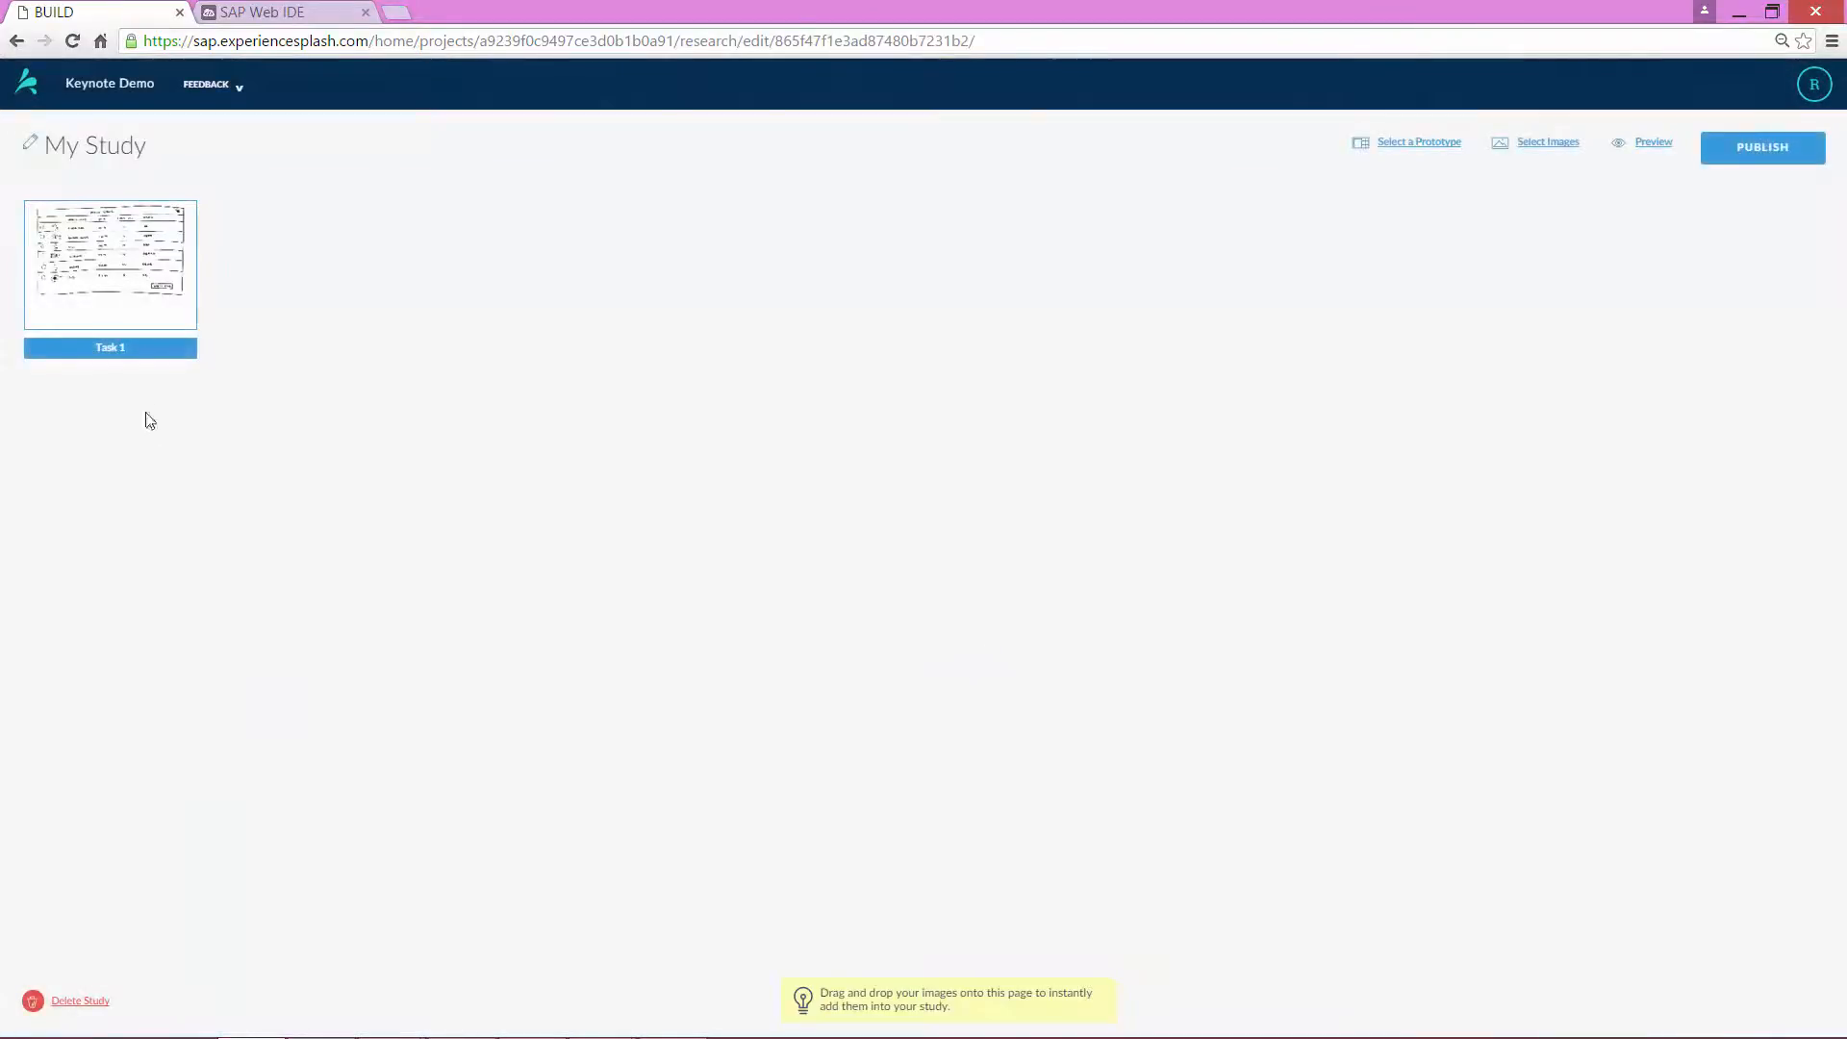
- Define the study's task with Page 2 as the target and name it "Navigate catalog", keeping the default user guidance
click(129, 365)
mouse_move(196, 568)
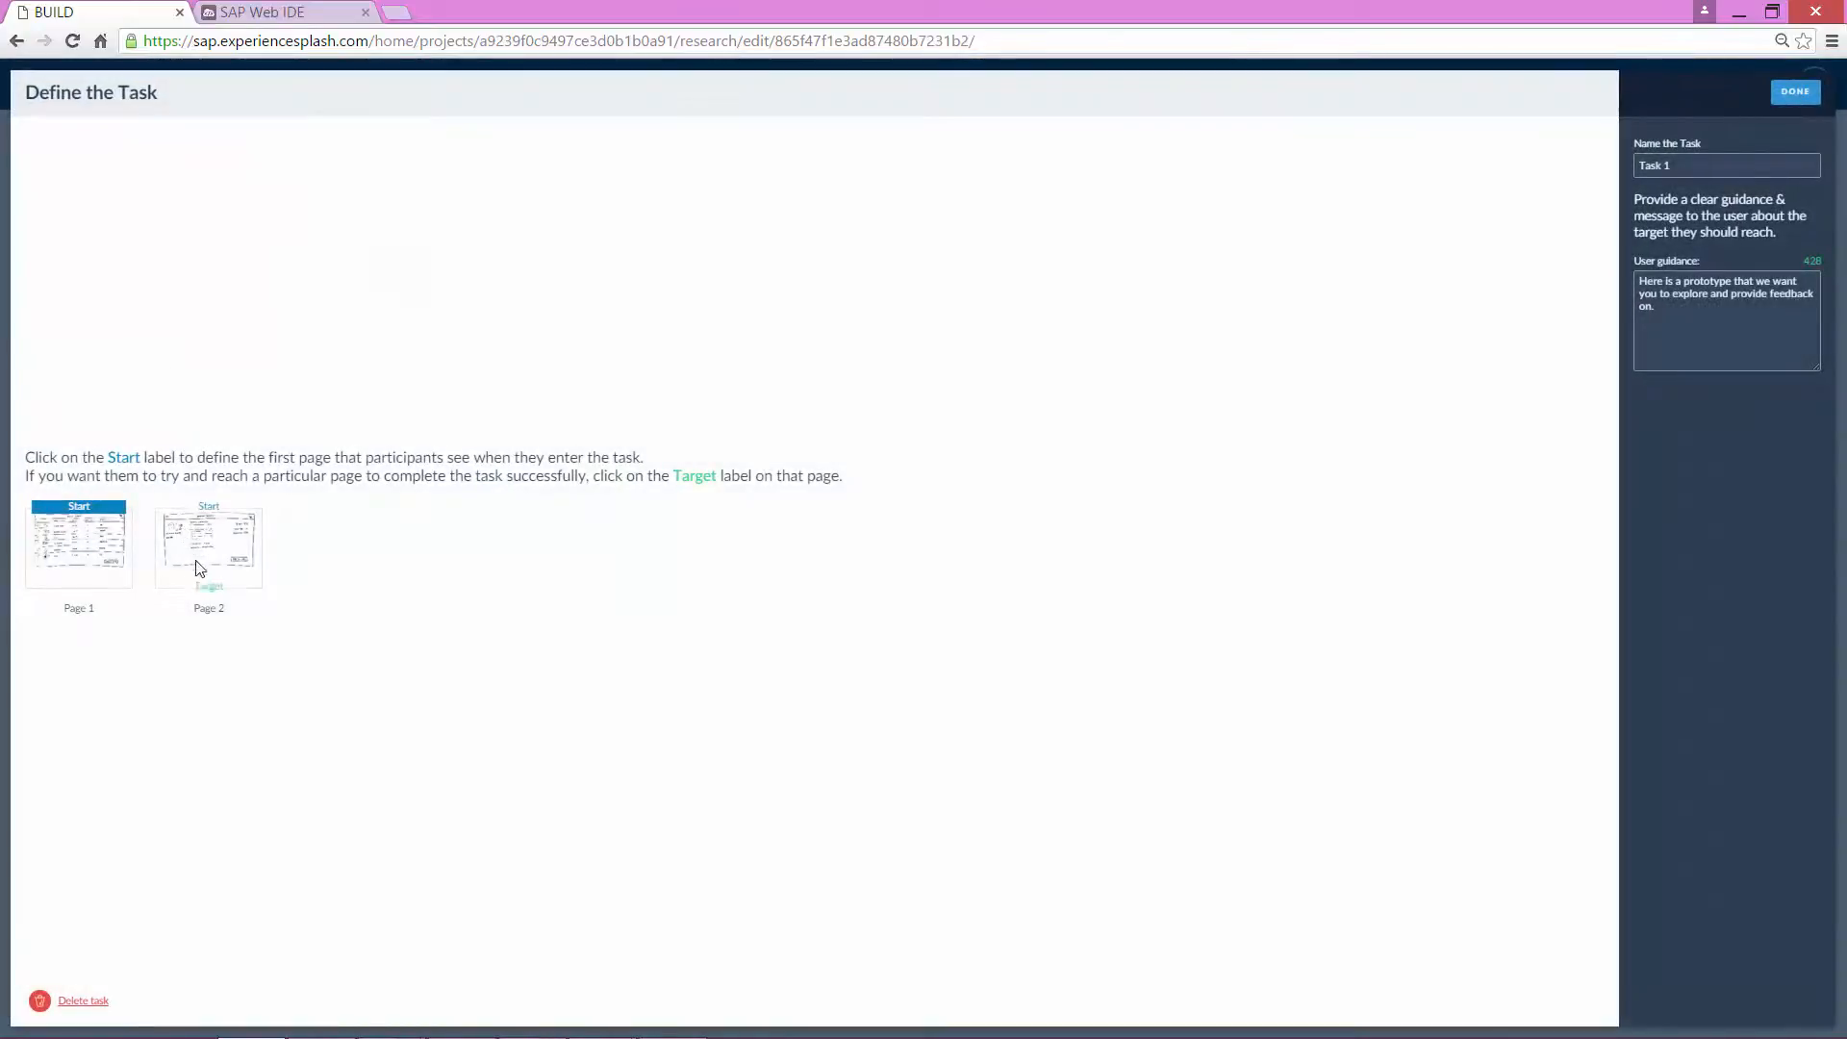
click(209, 587)
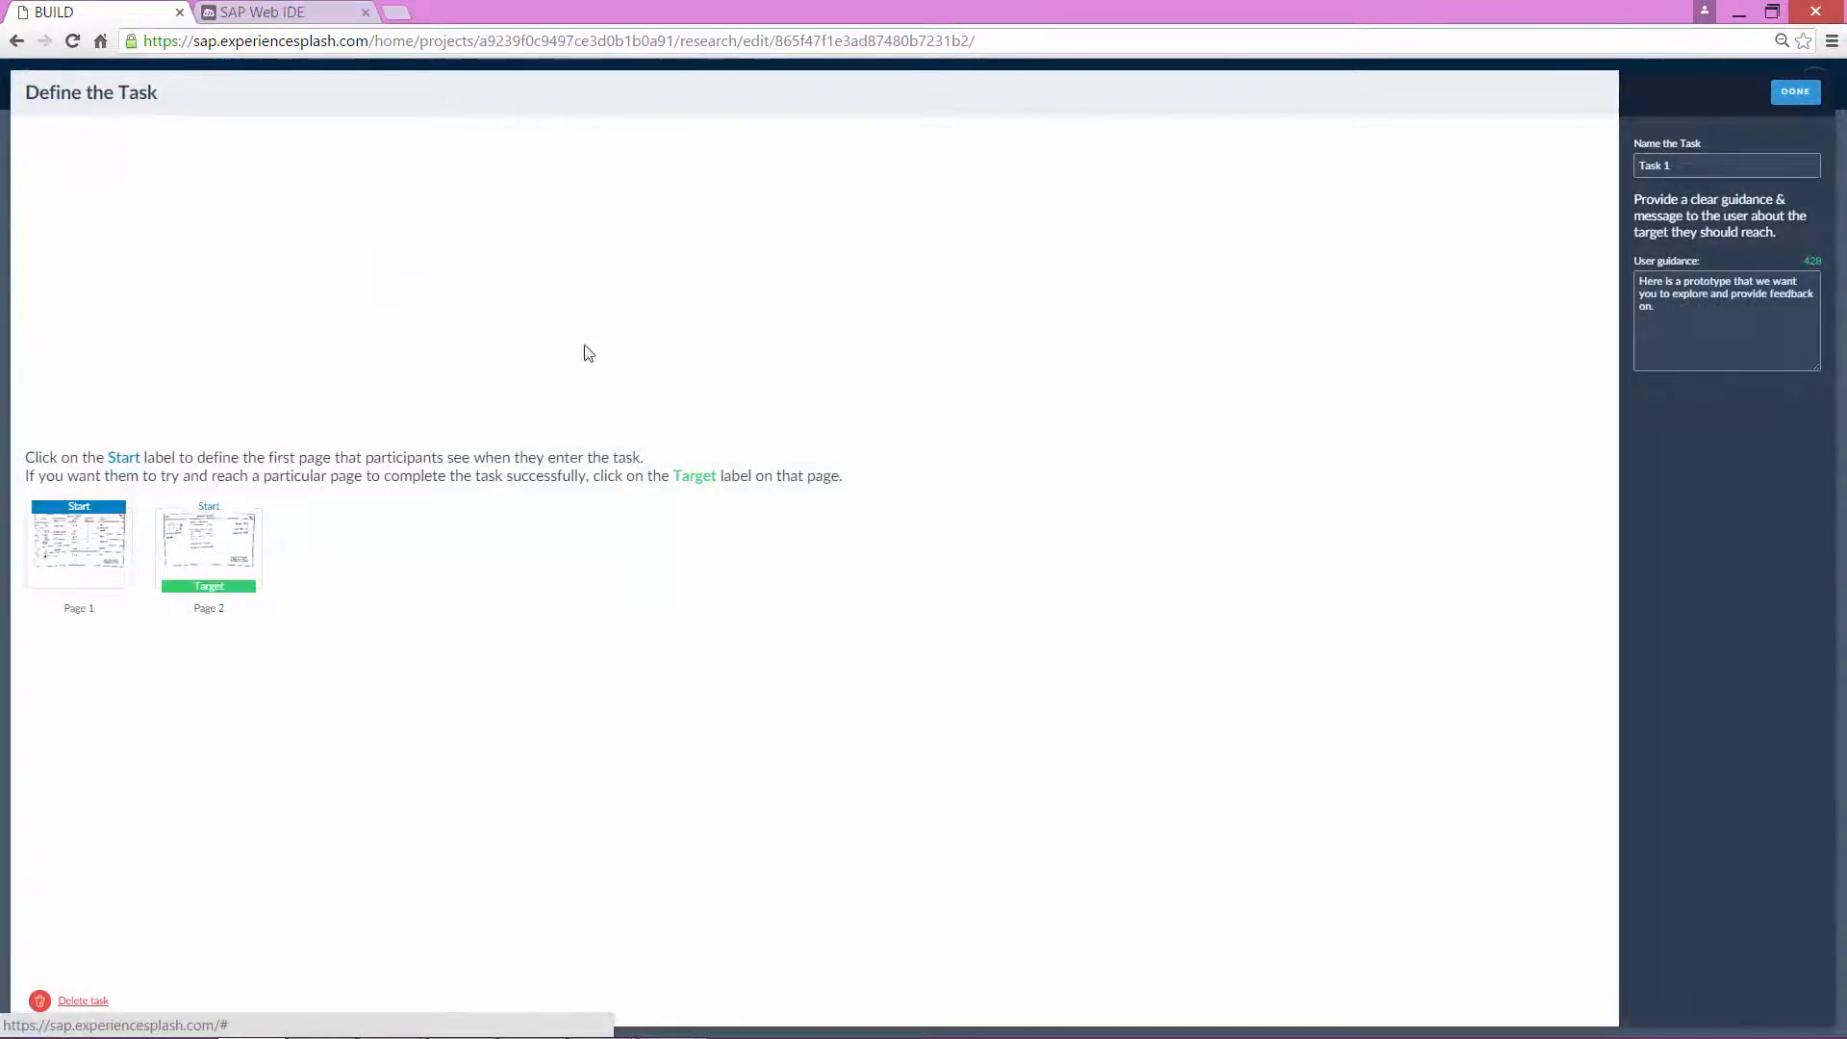
click(1664, 170)
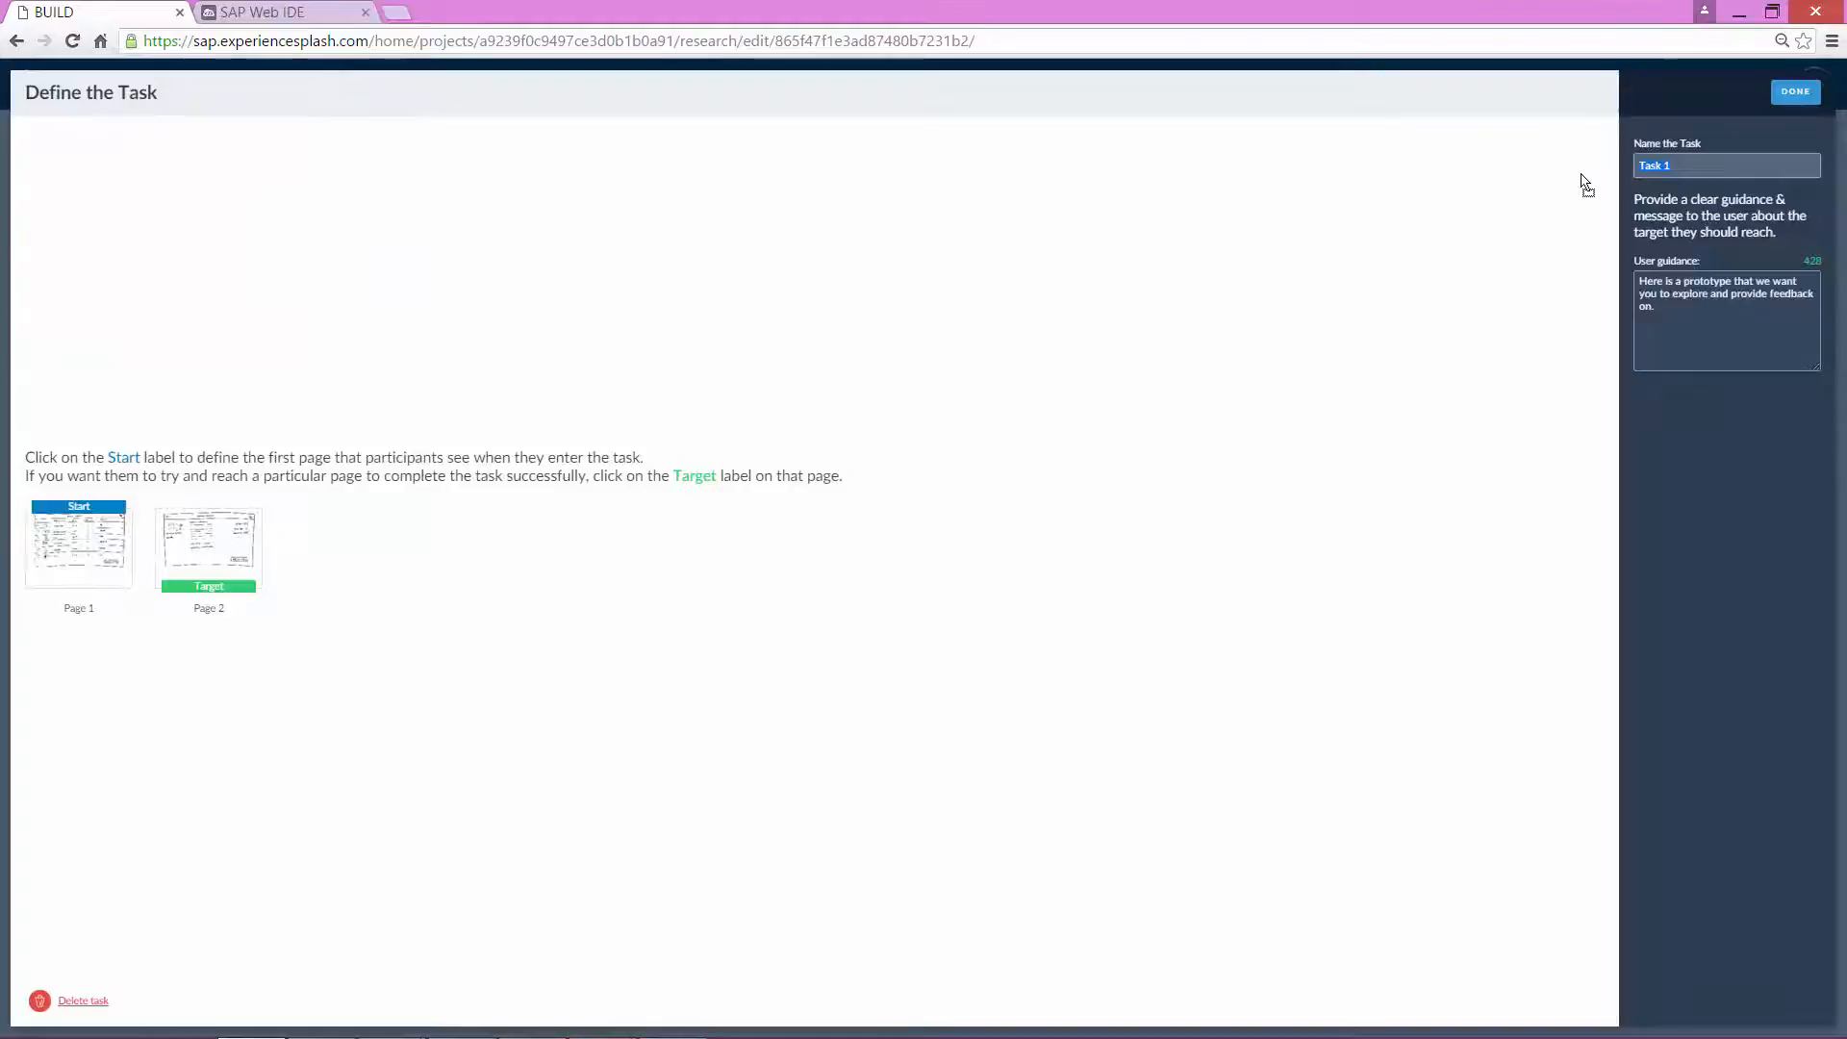
text(Navigate cat)
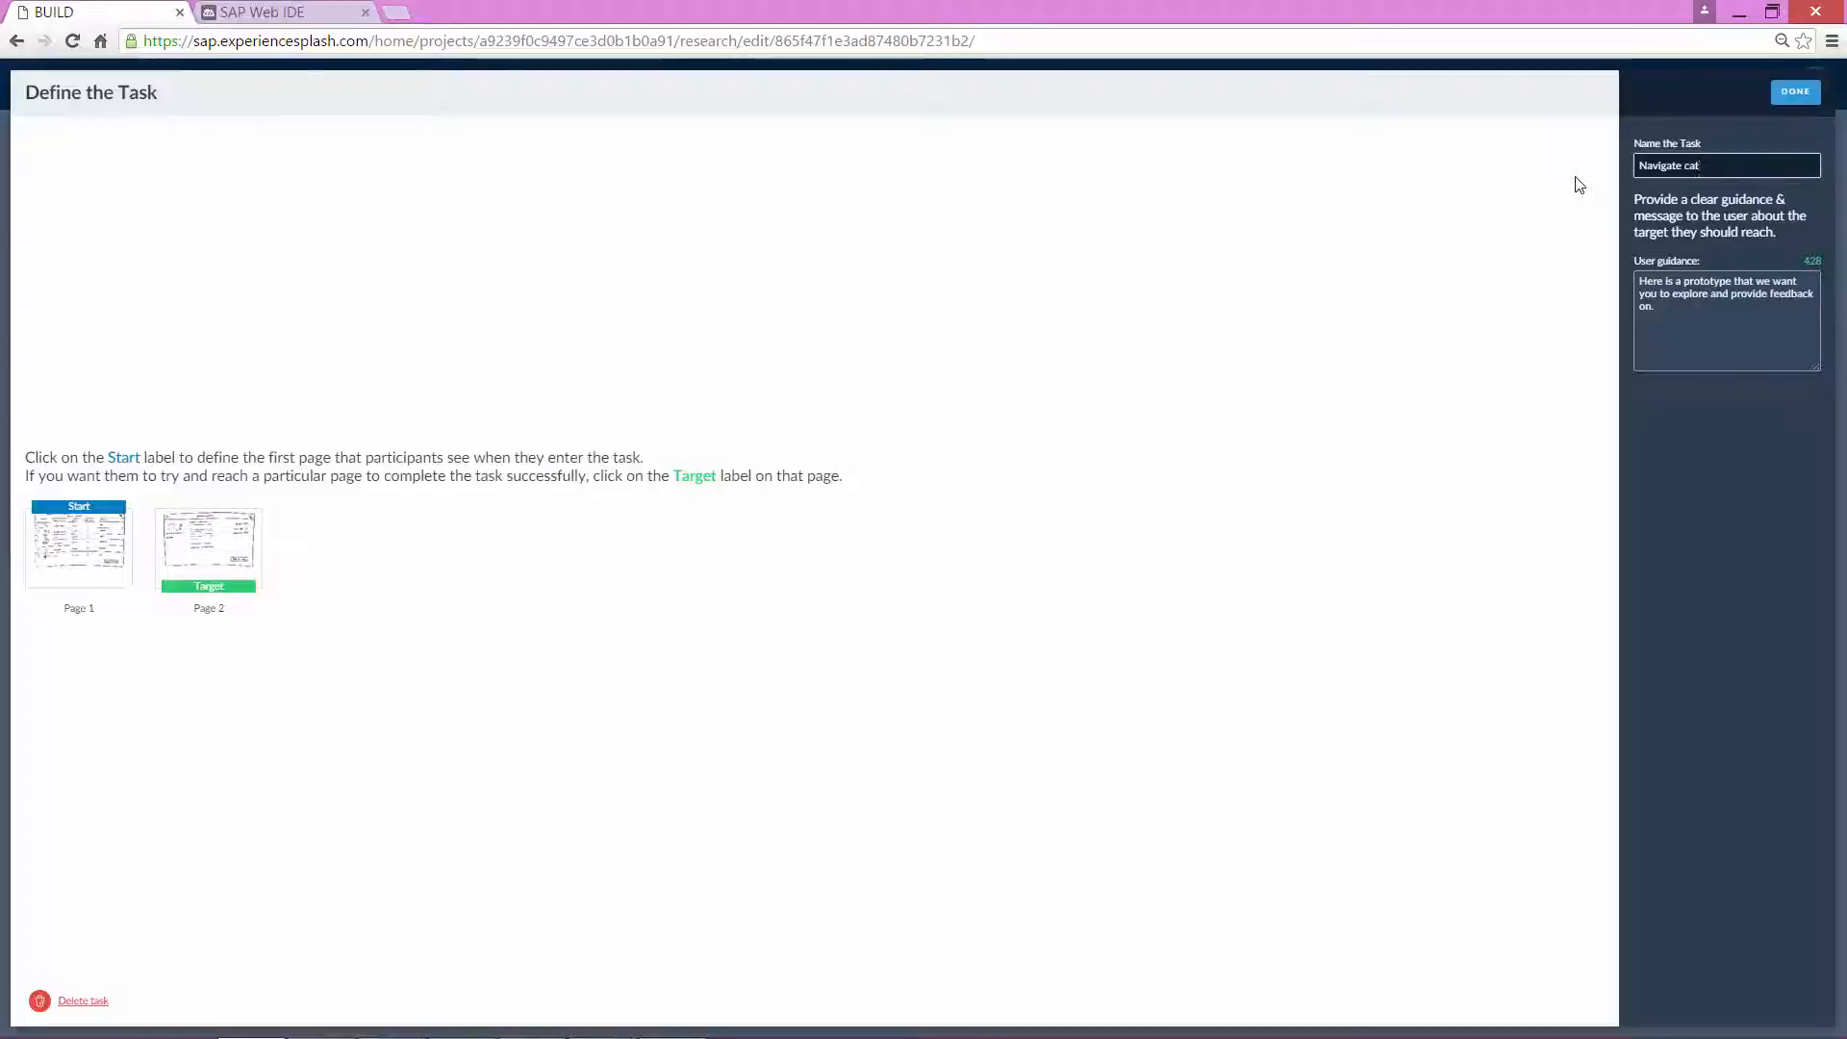
text(alog)
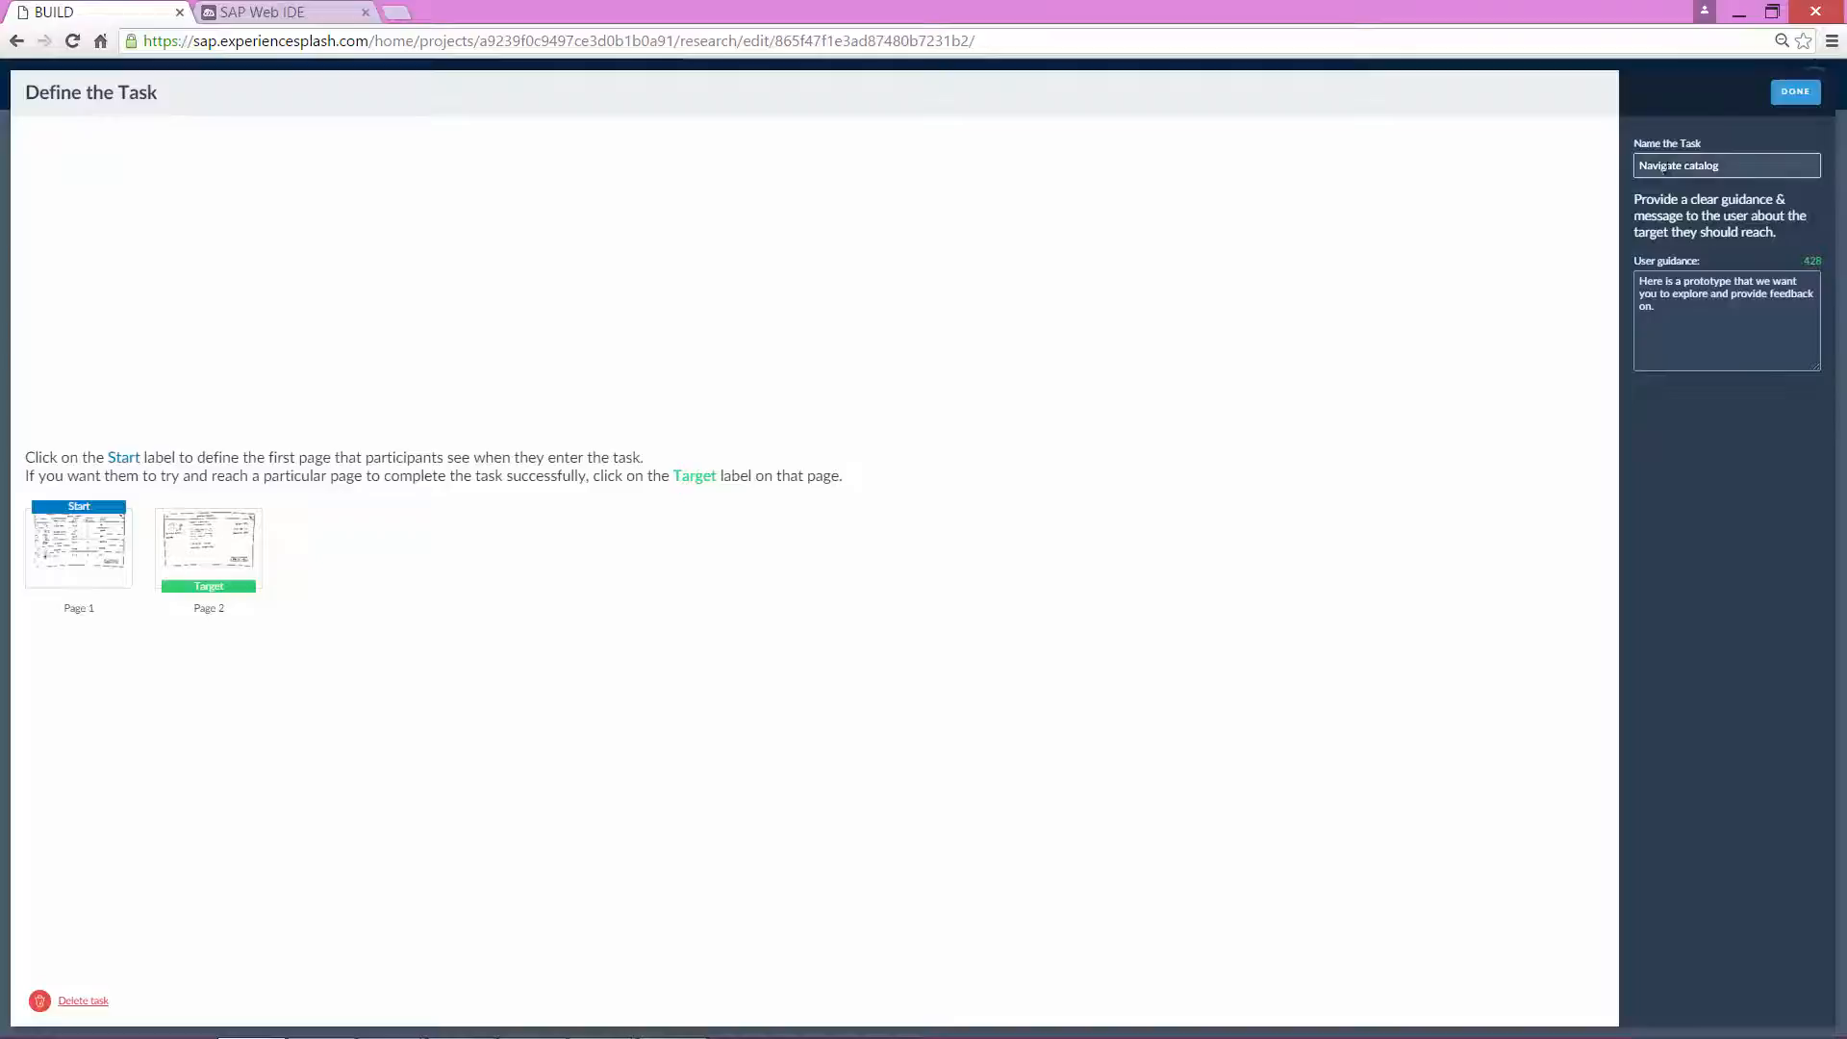
key(Tab)
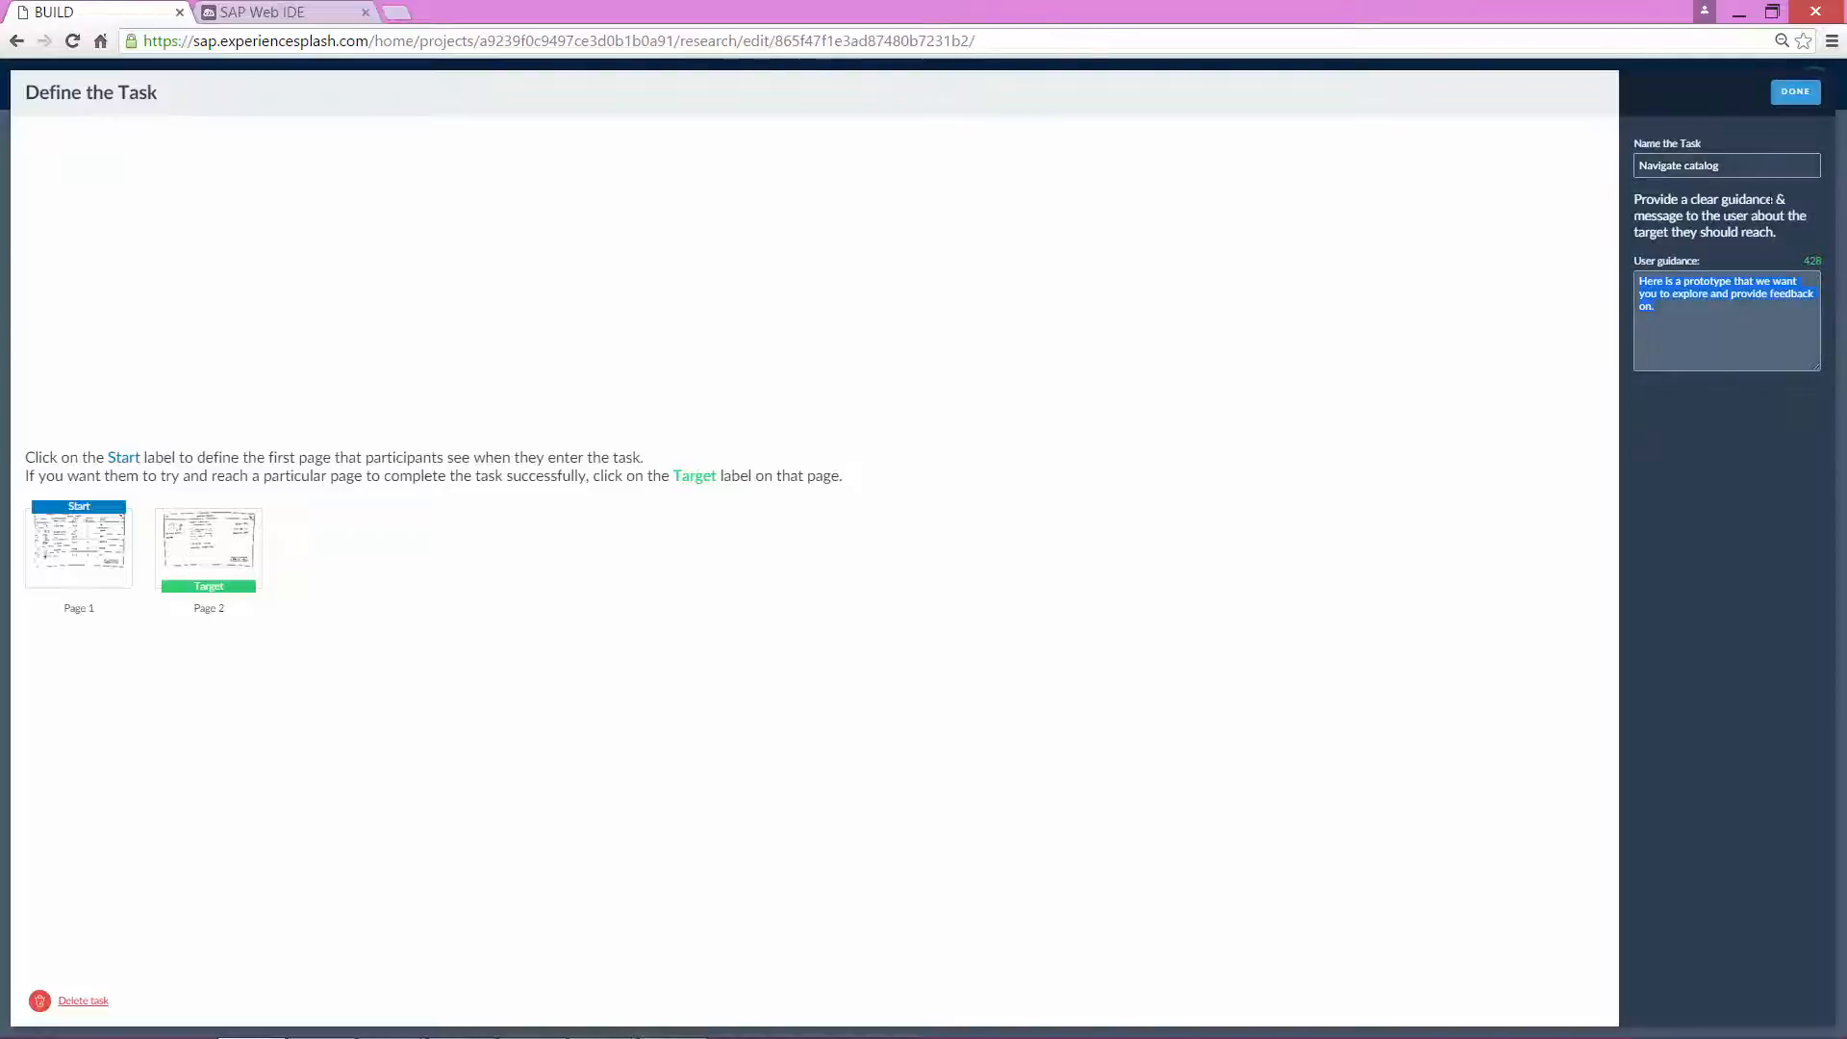
click(1792, 93)
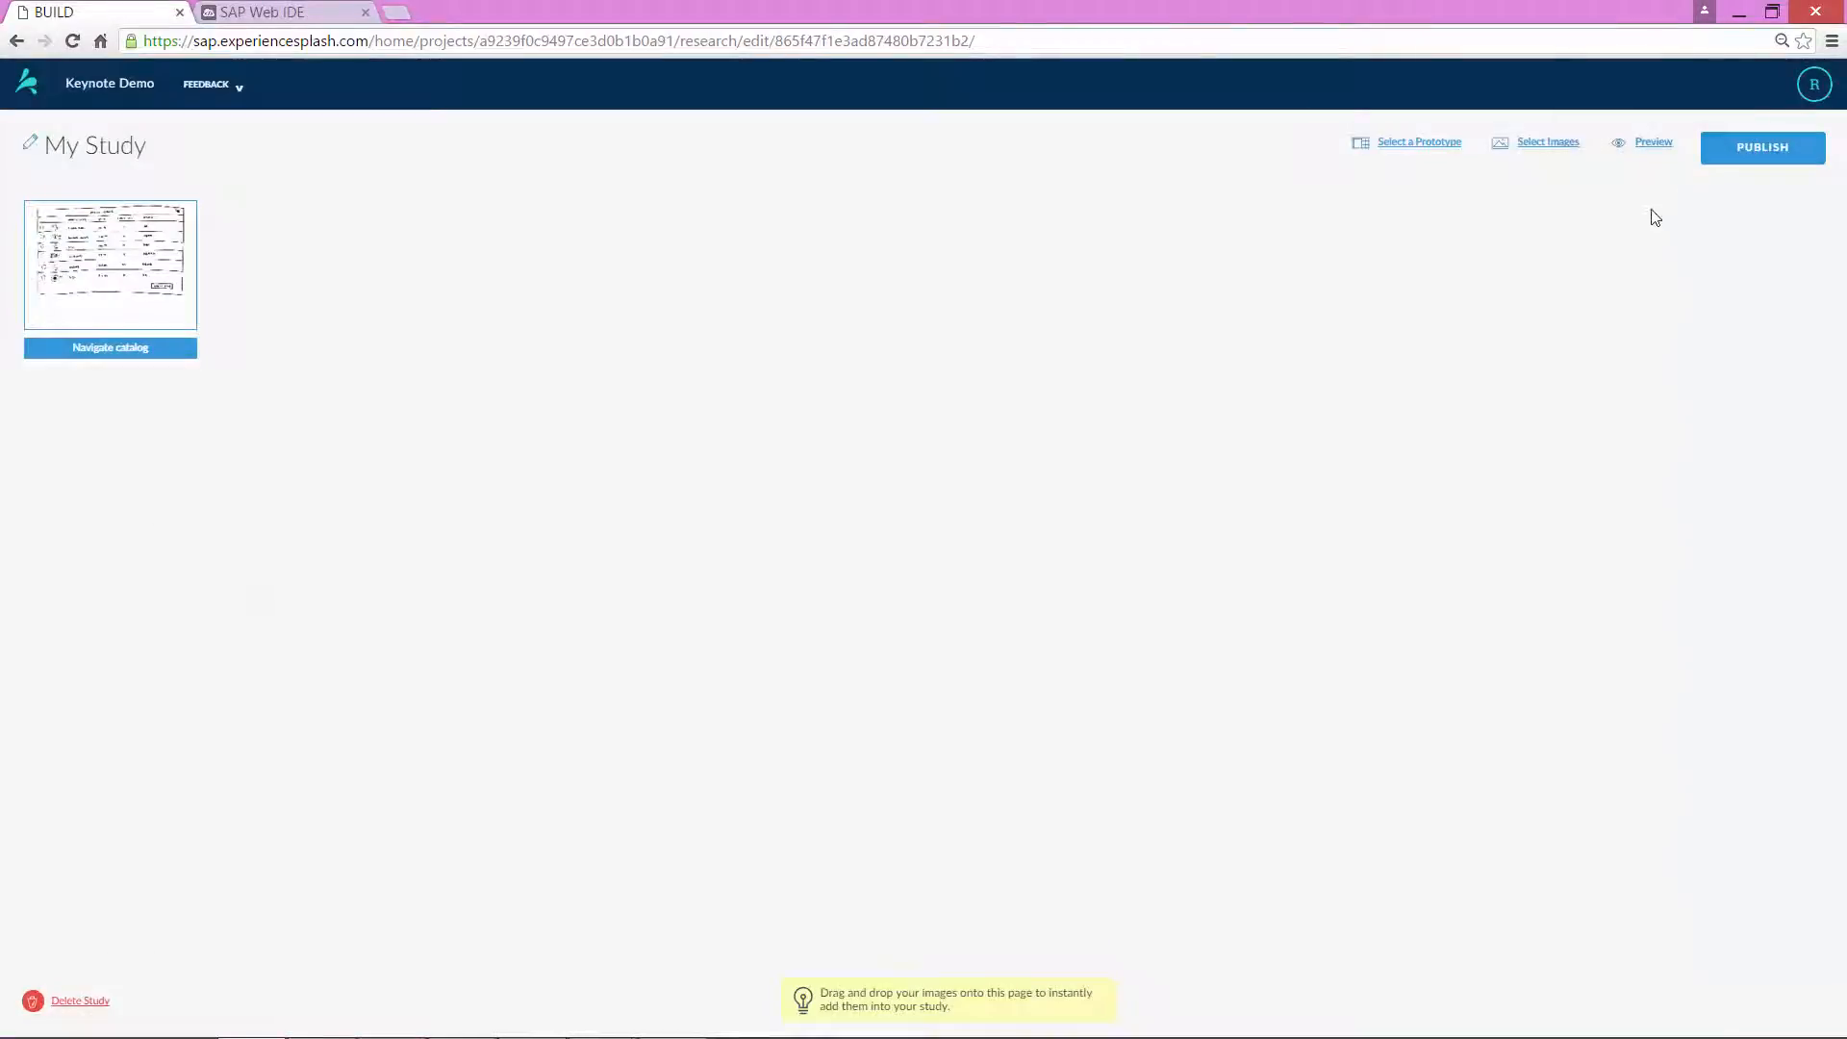
- Publish the study and copy its participation link
click(1749, 154)
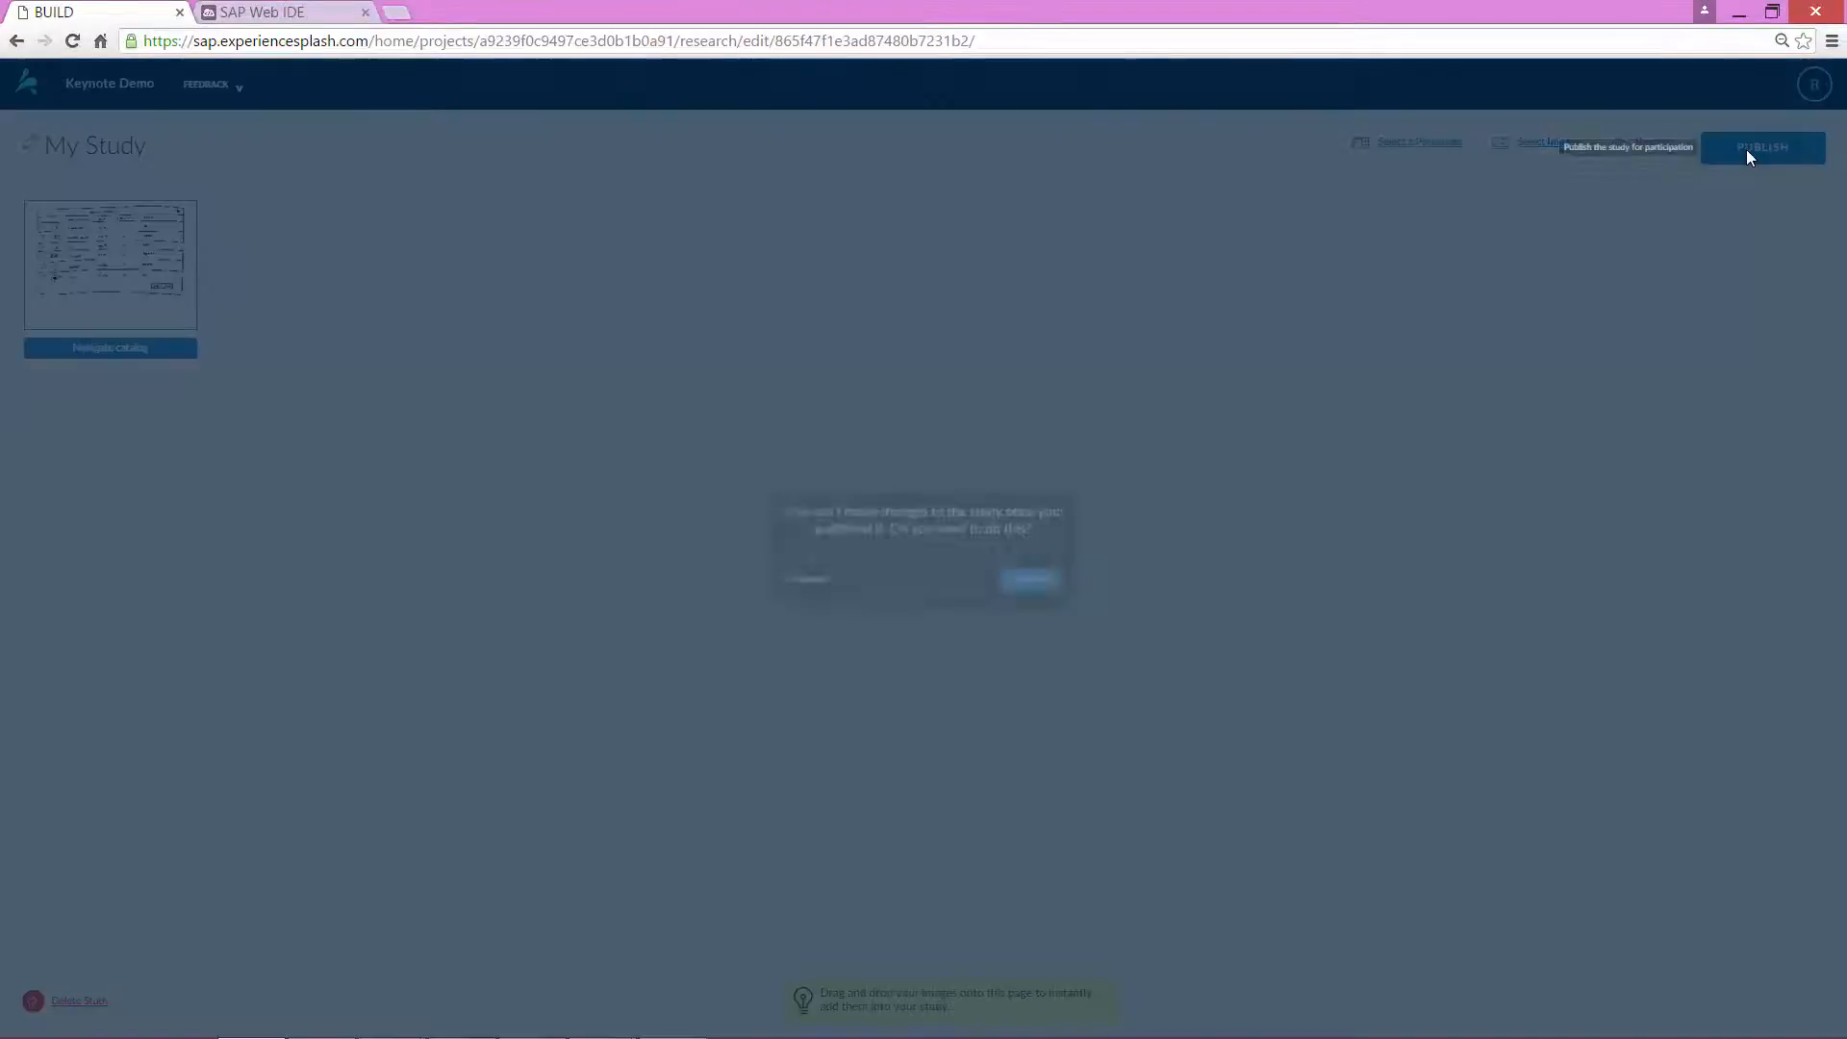
click(1055, 595)
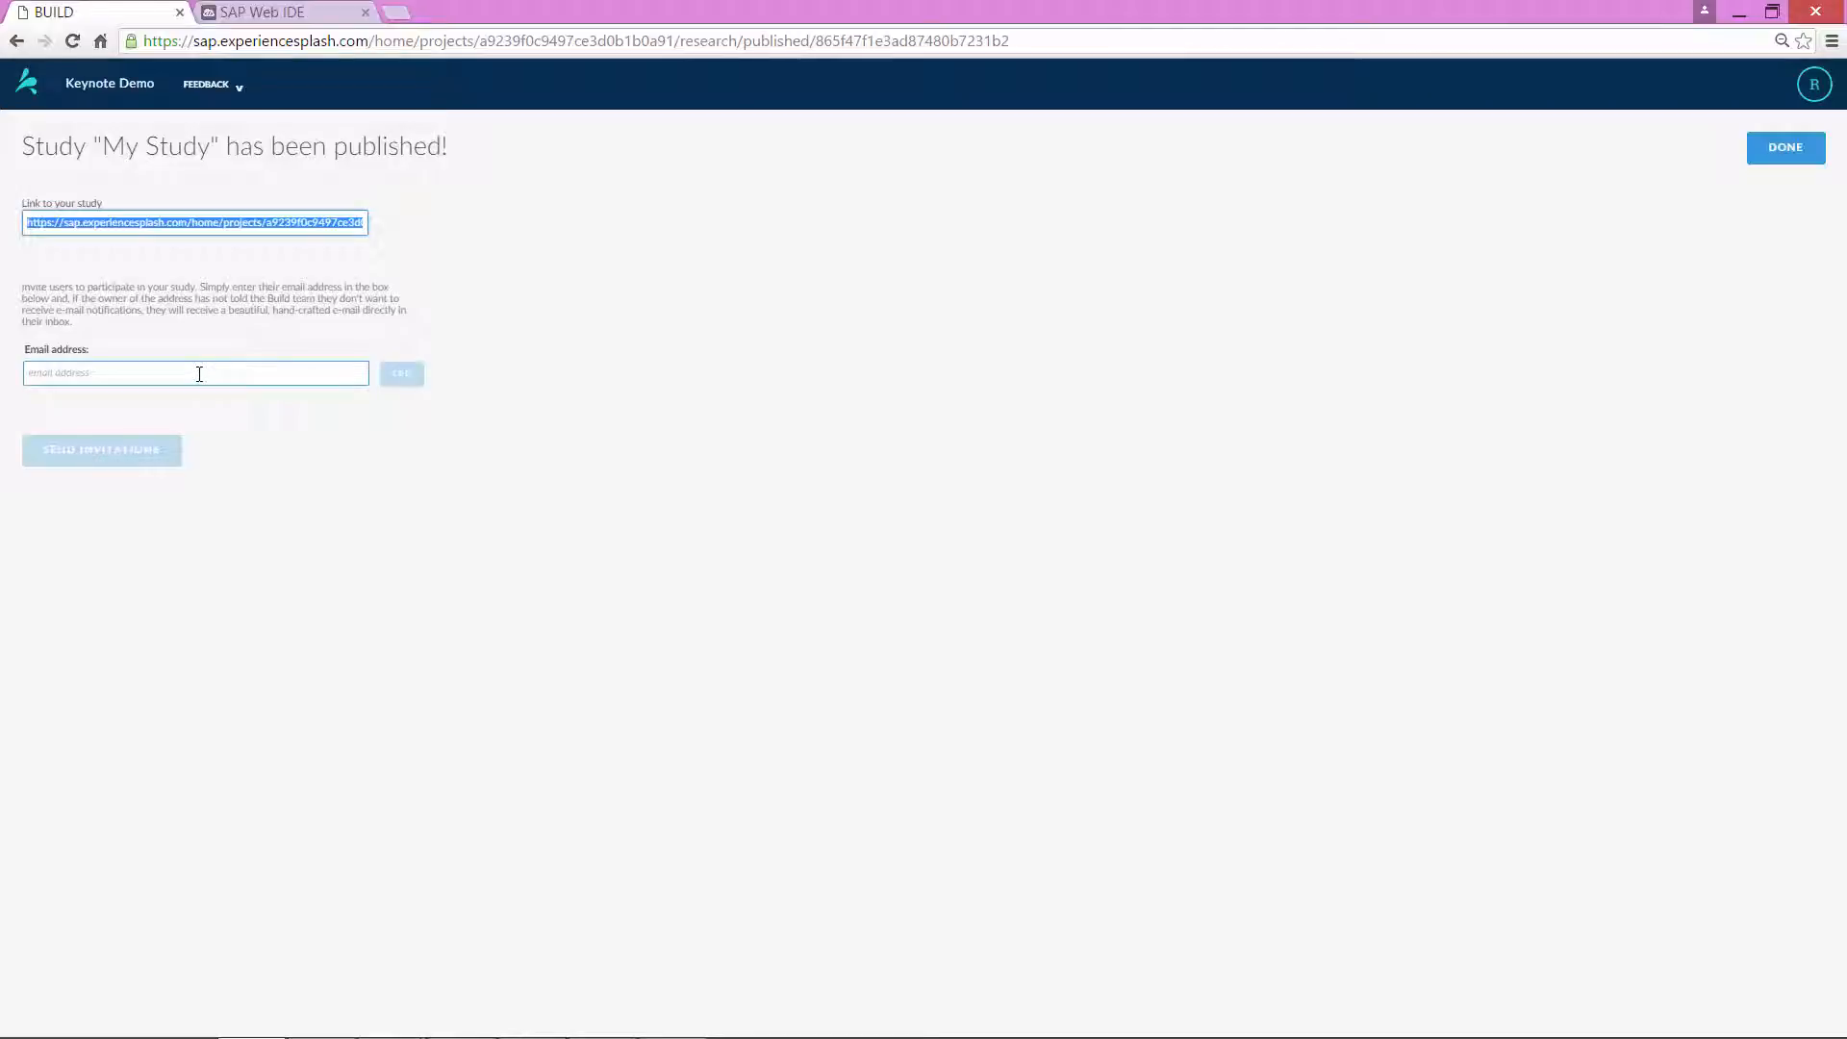
right_click(163, 227)
click(197, 242)
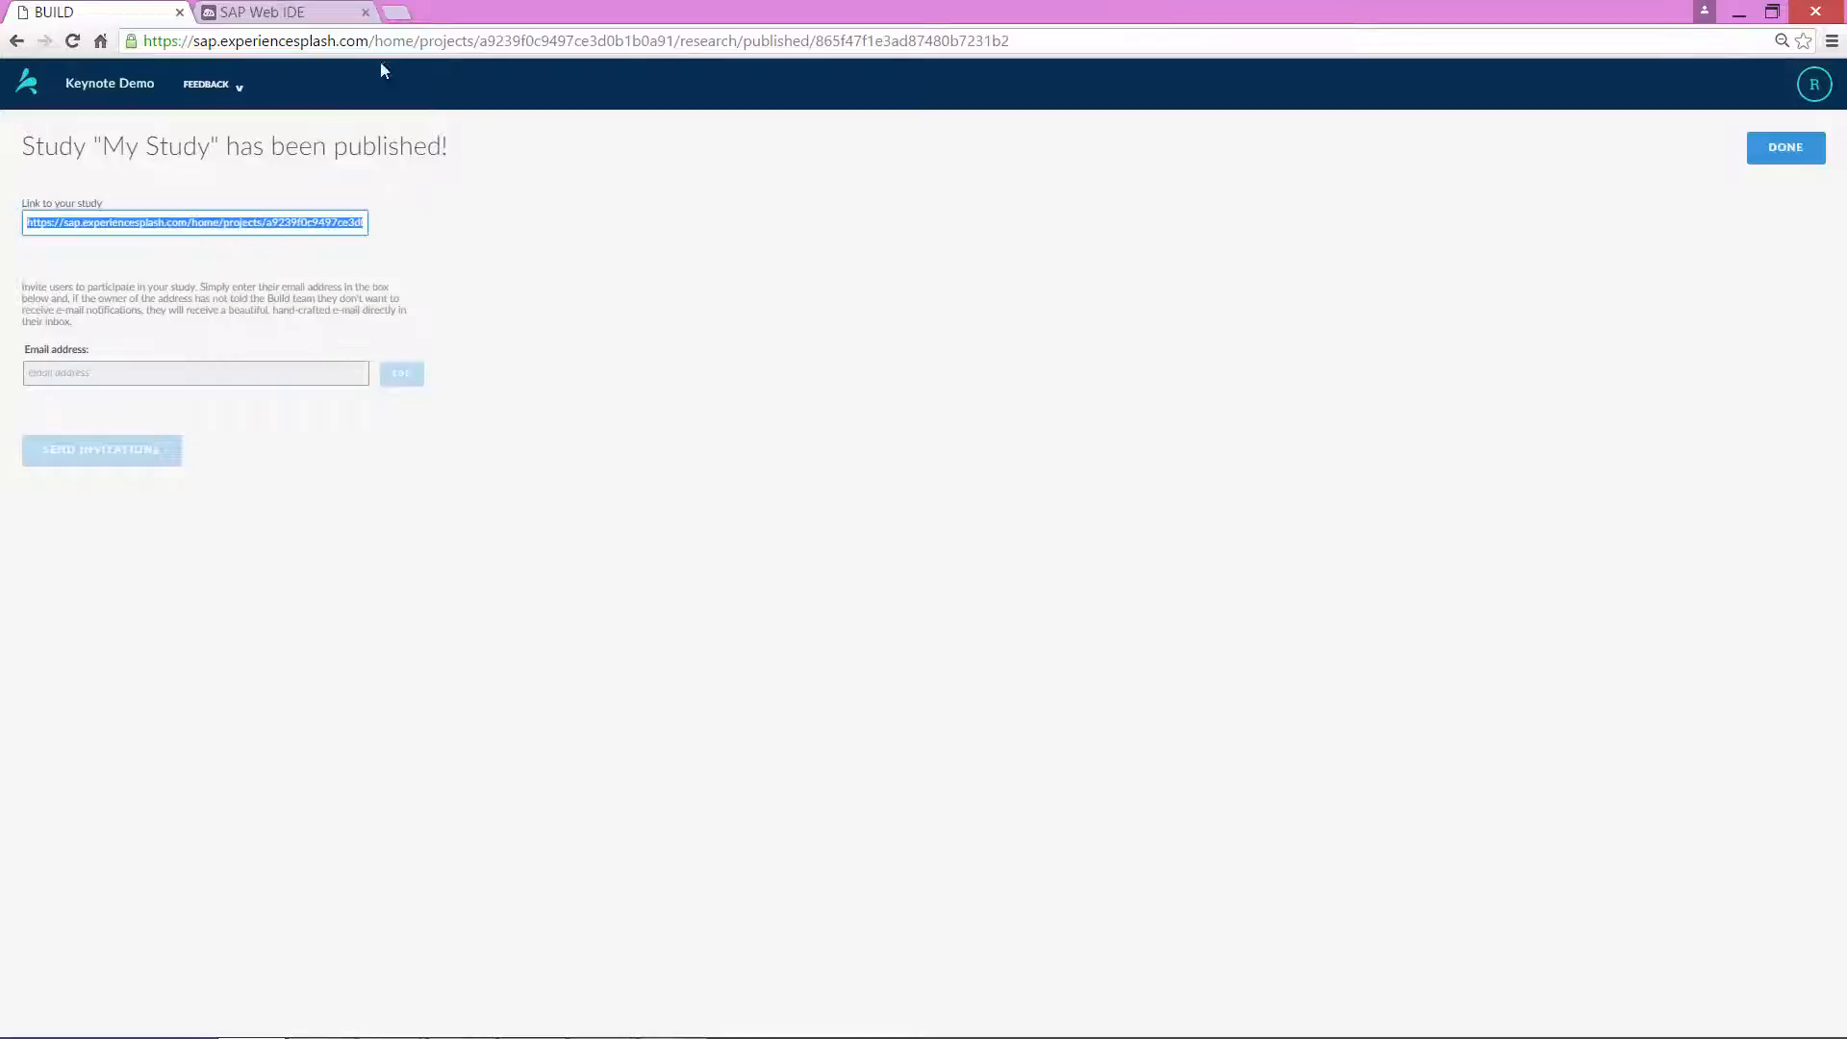
- Open the copied study link in a new browser tab and start the study as a participant
click(396, 13)
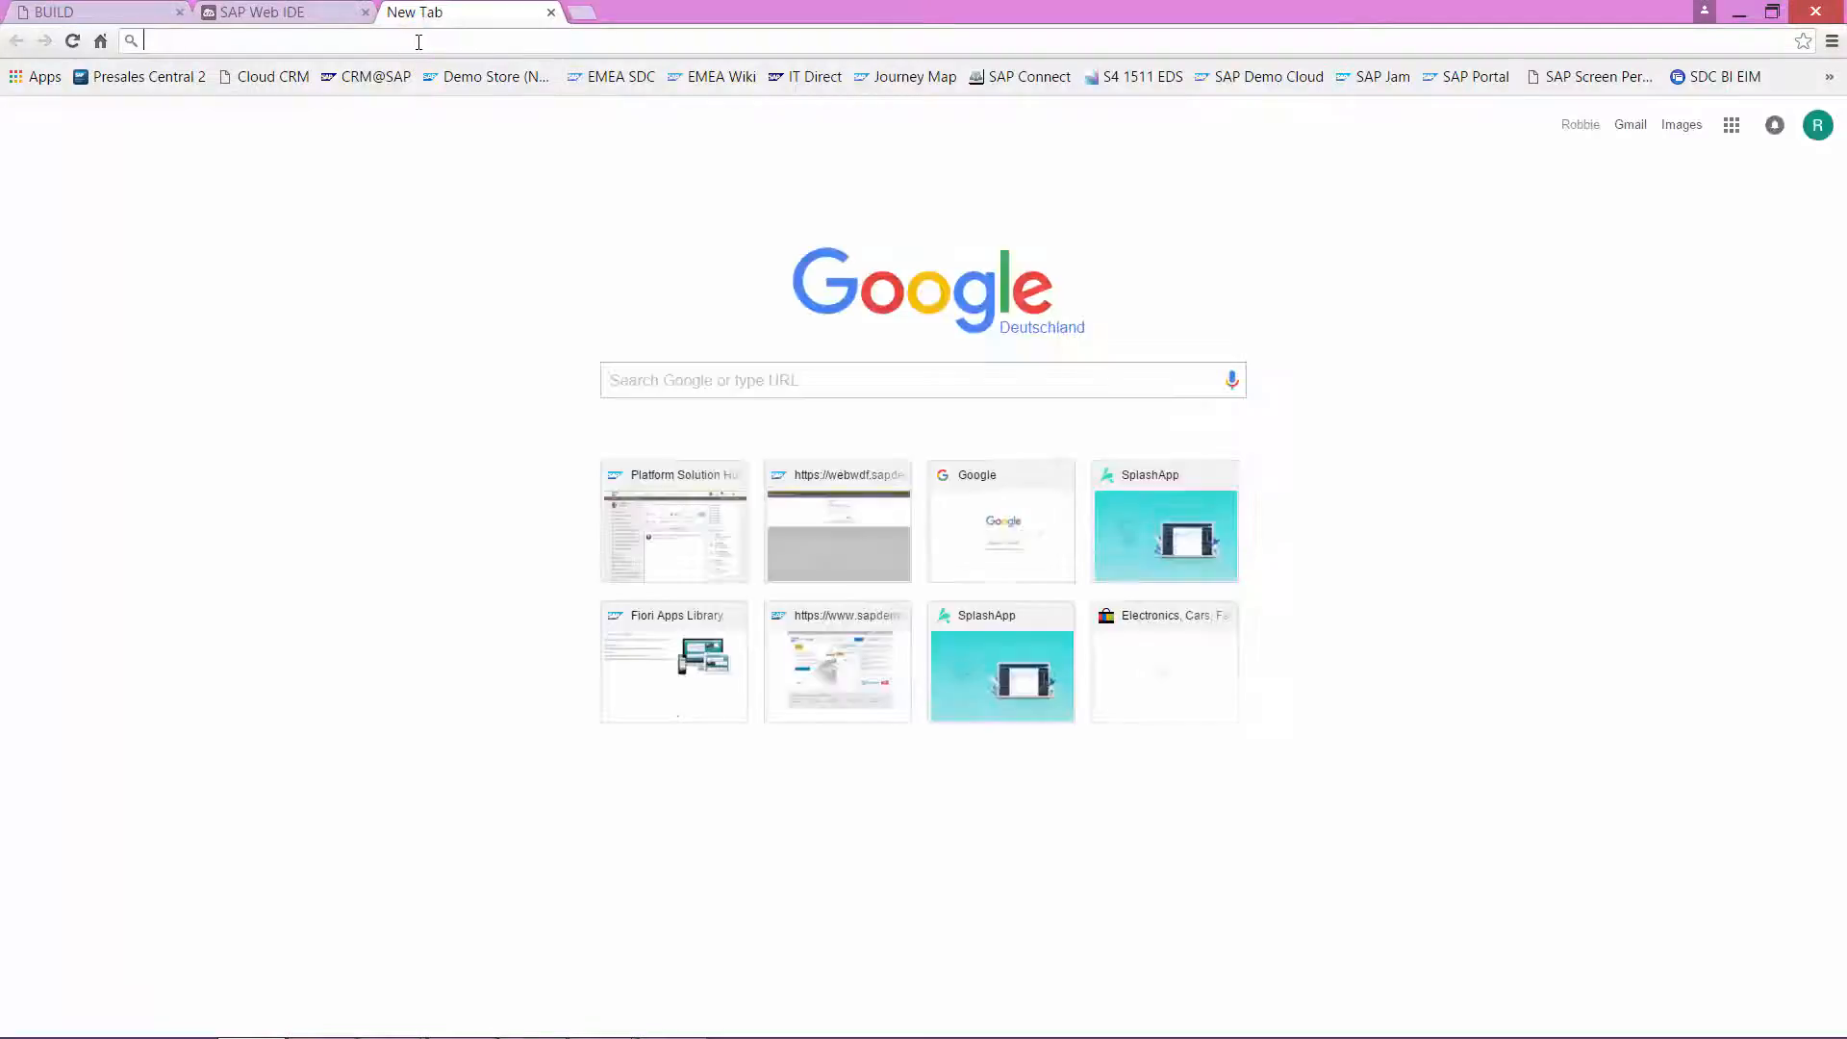
key(ctrl+v)
key(Return)
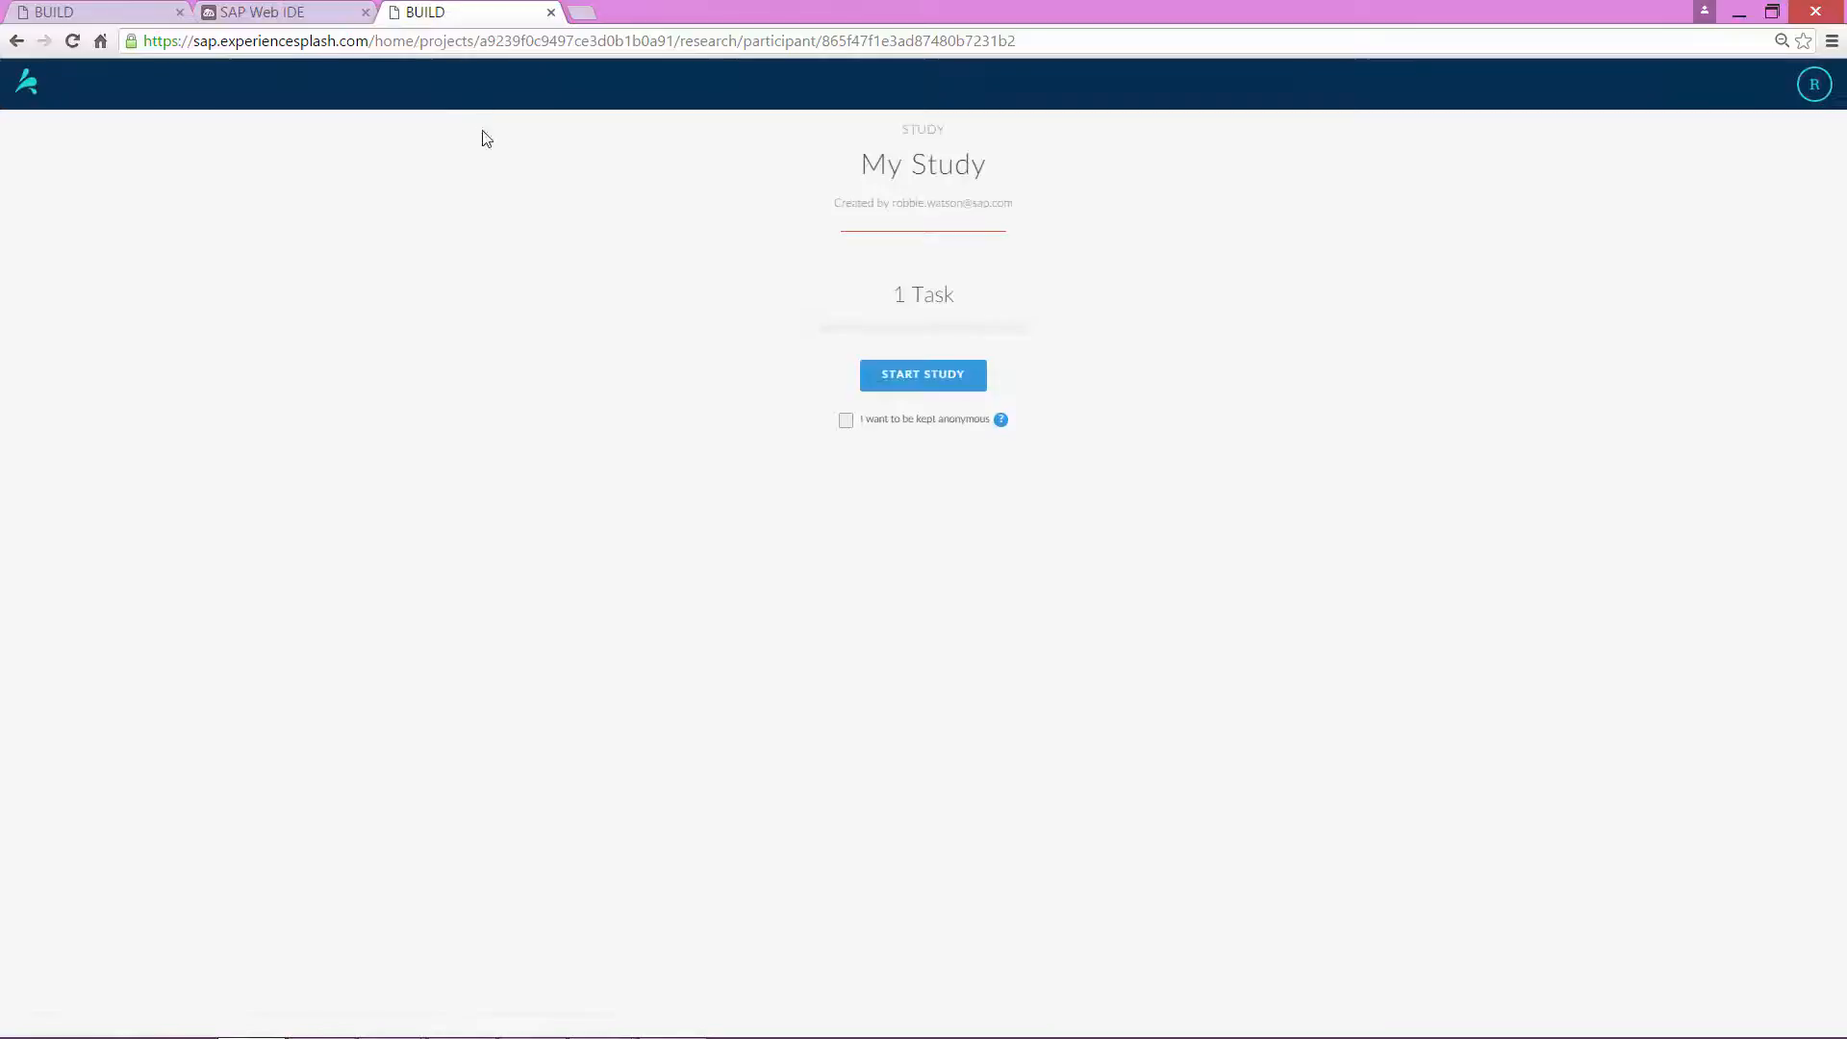
click(907, 375)
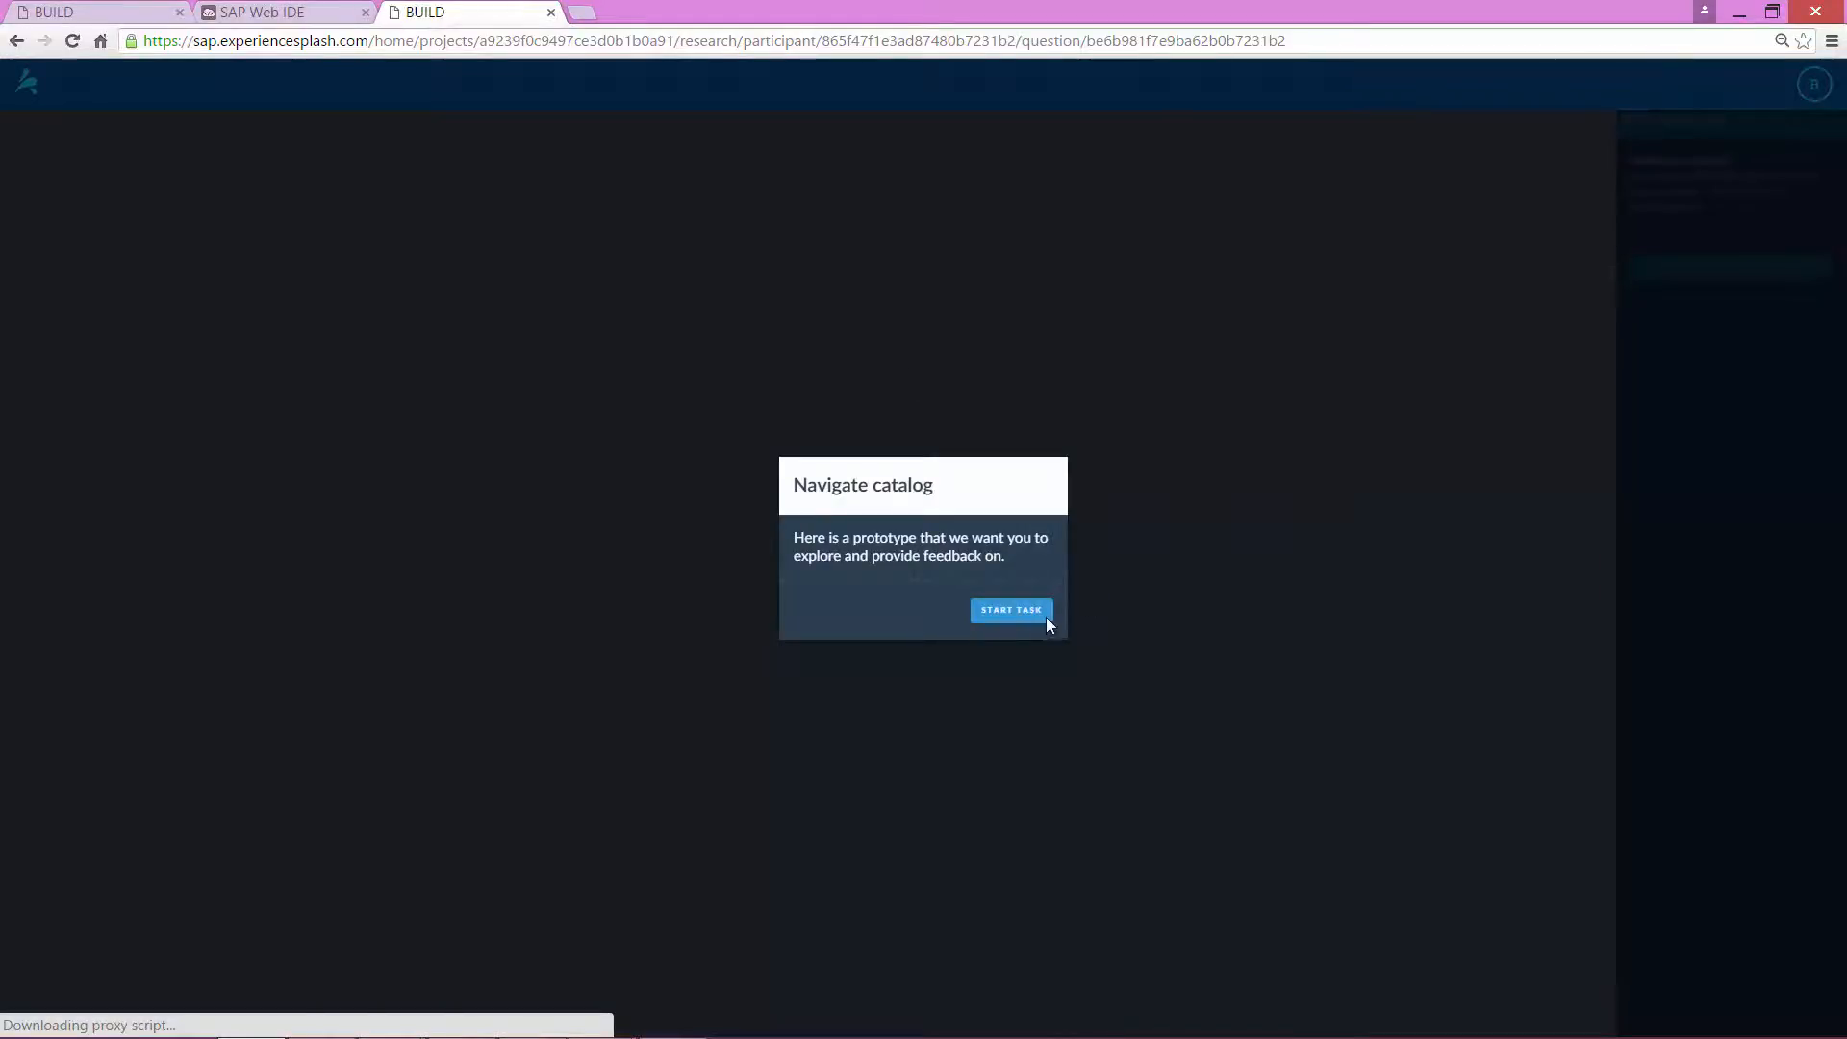
- Start the Navigate catalog task, go from the product catalog to the product details page and return to the catalog
click(1042, 616)
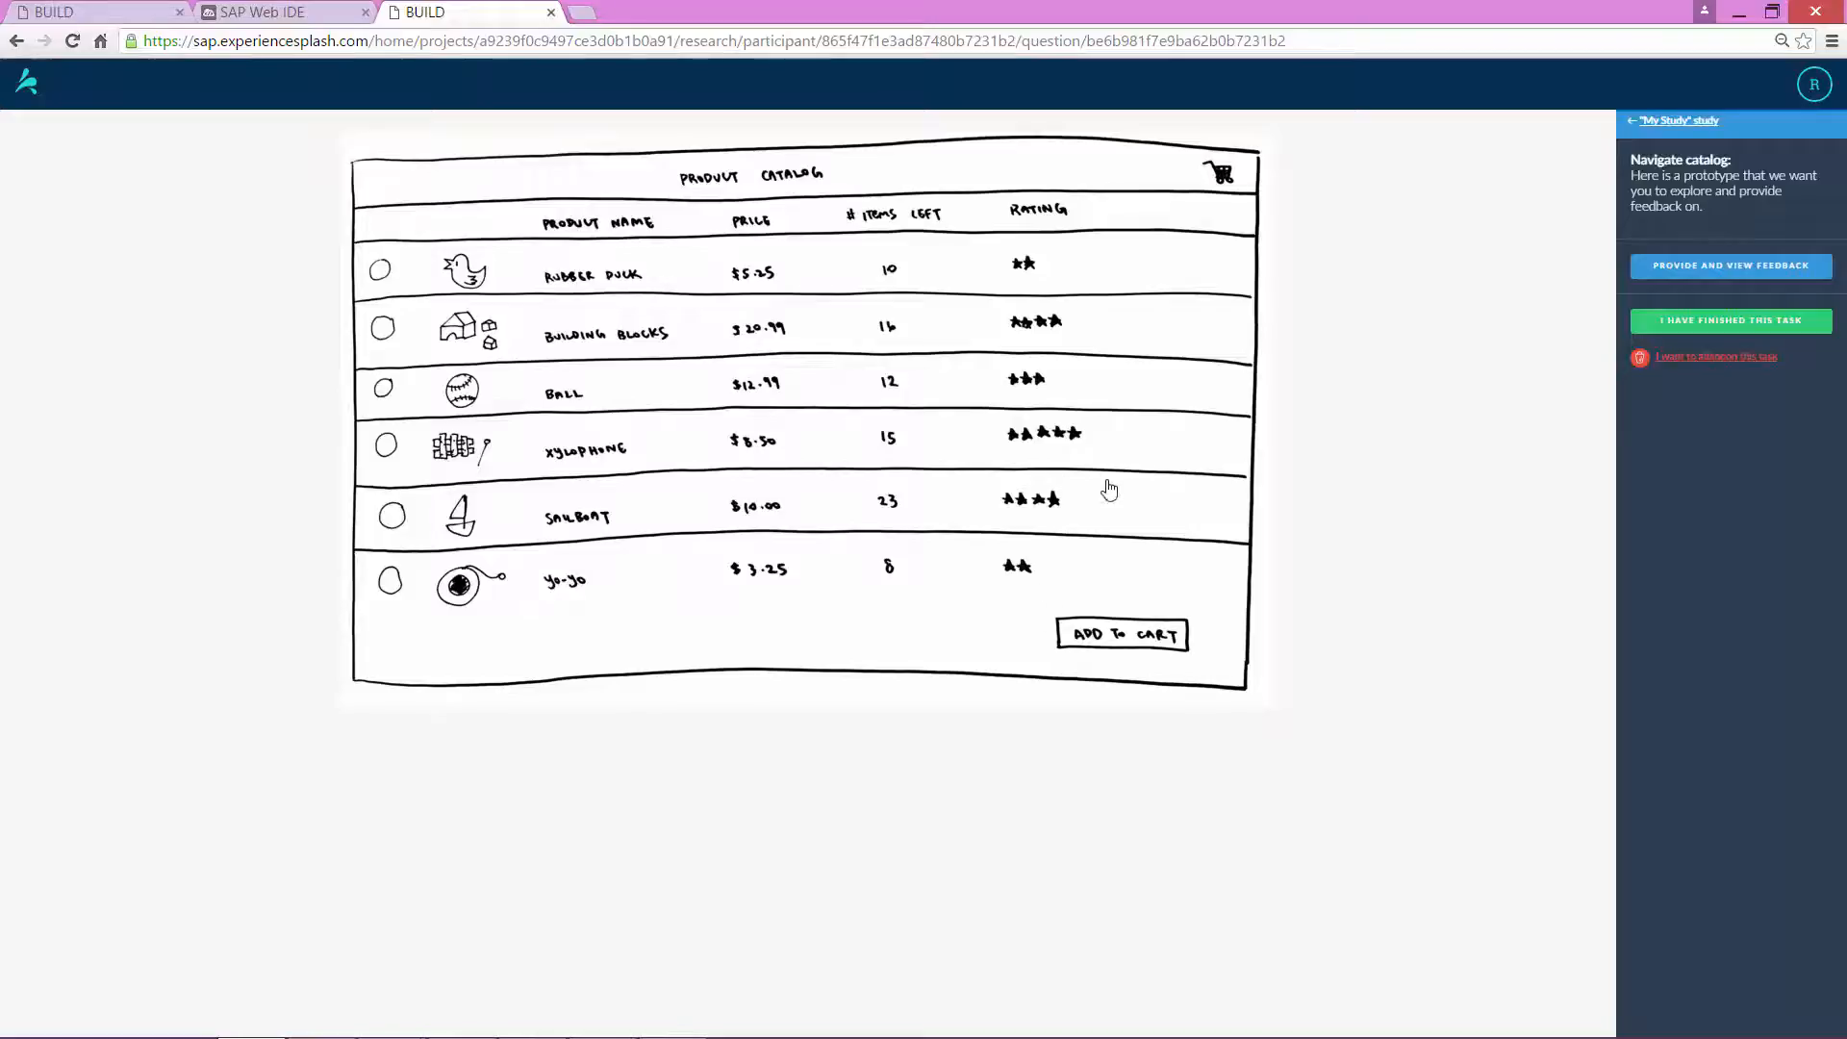
click(777, 363)
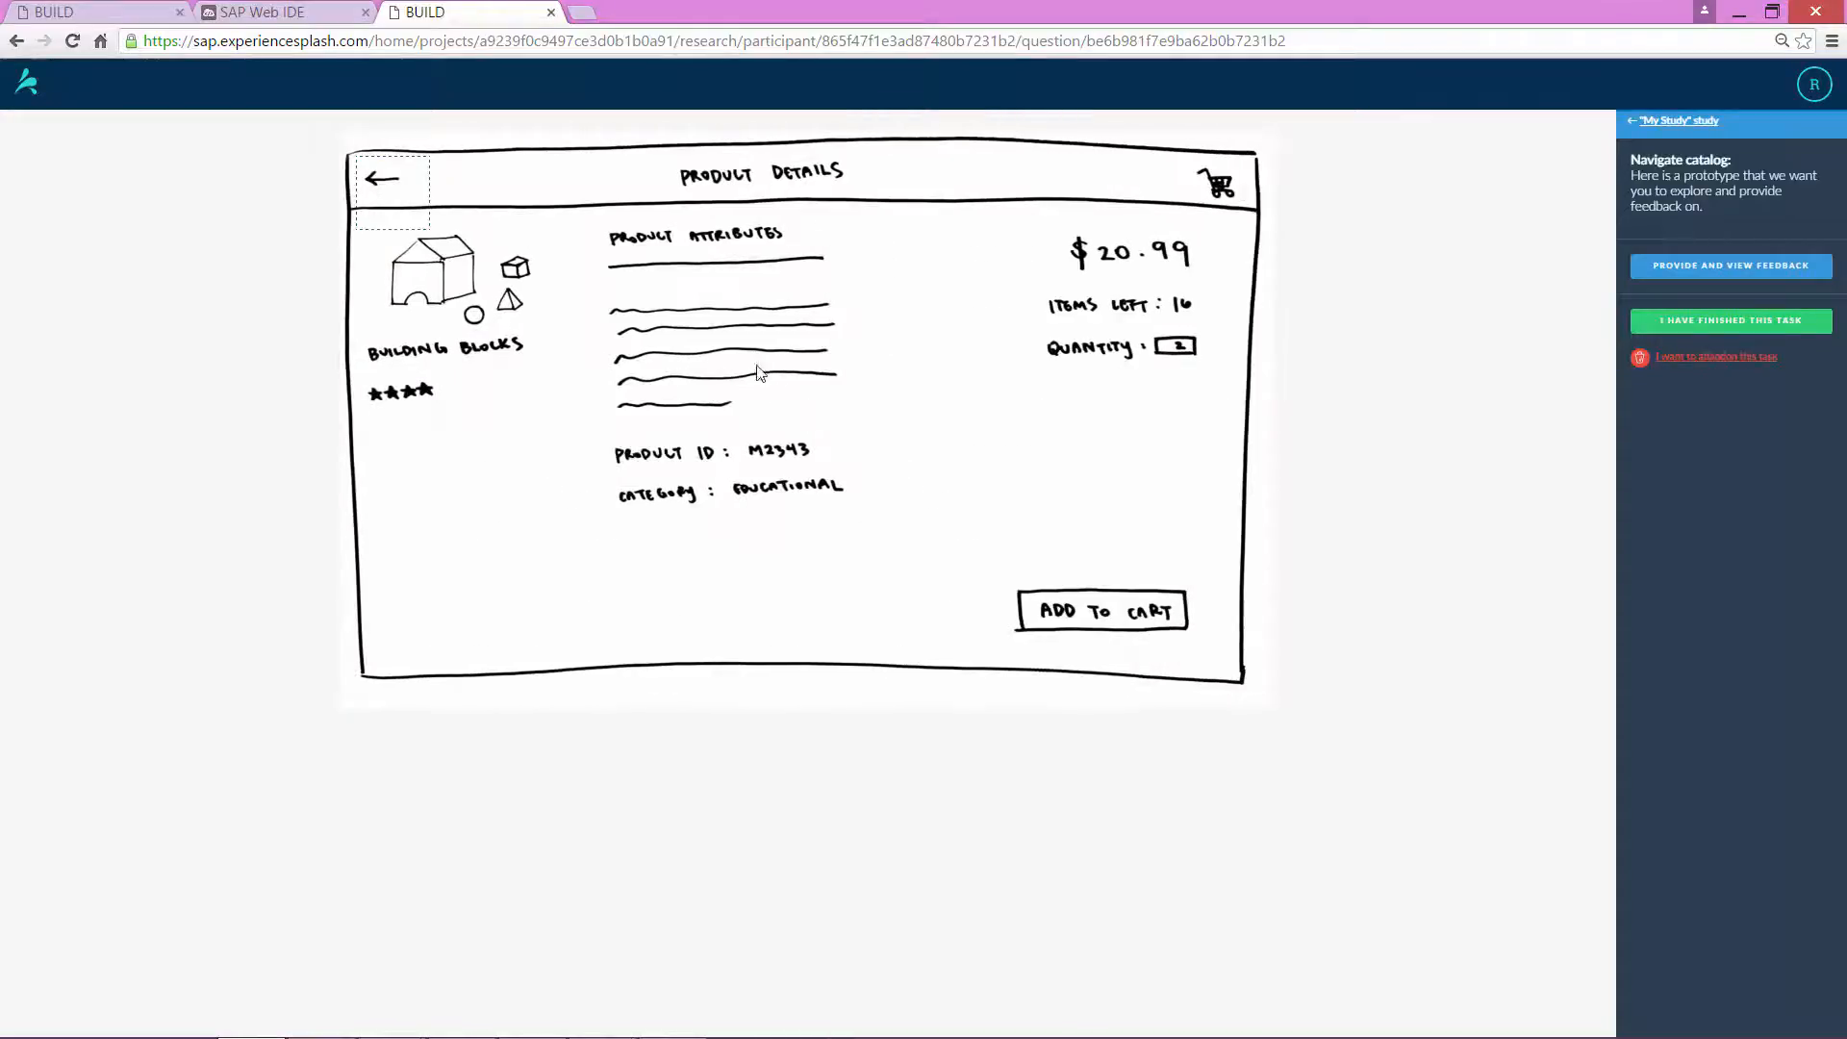
click(402, 220)
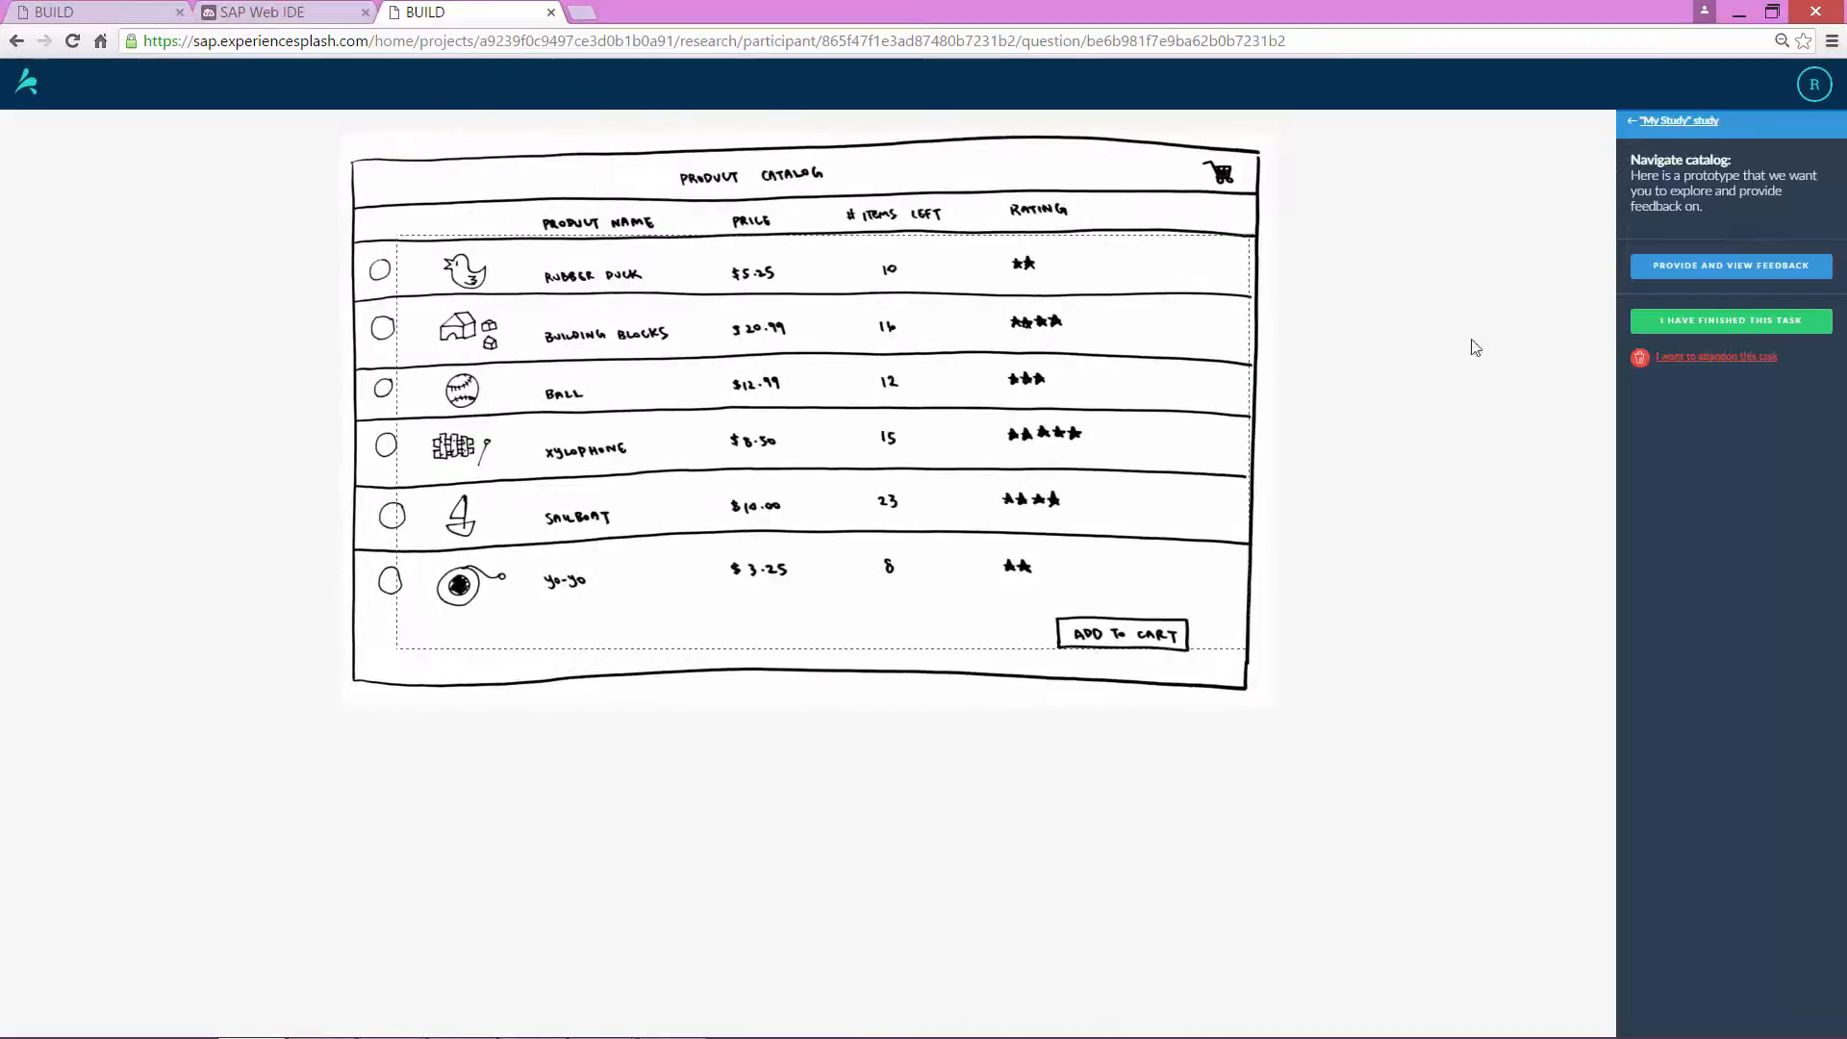
- Leave the feedback comment "Love the Pictures" with a happy rating beside the product pictures on the catalog page
click(1695, 274)
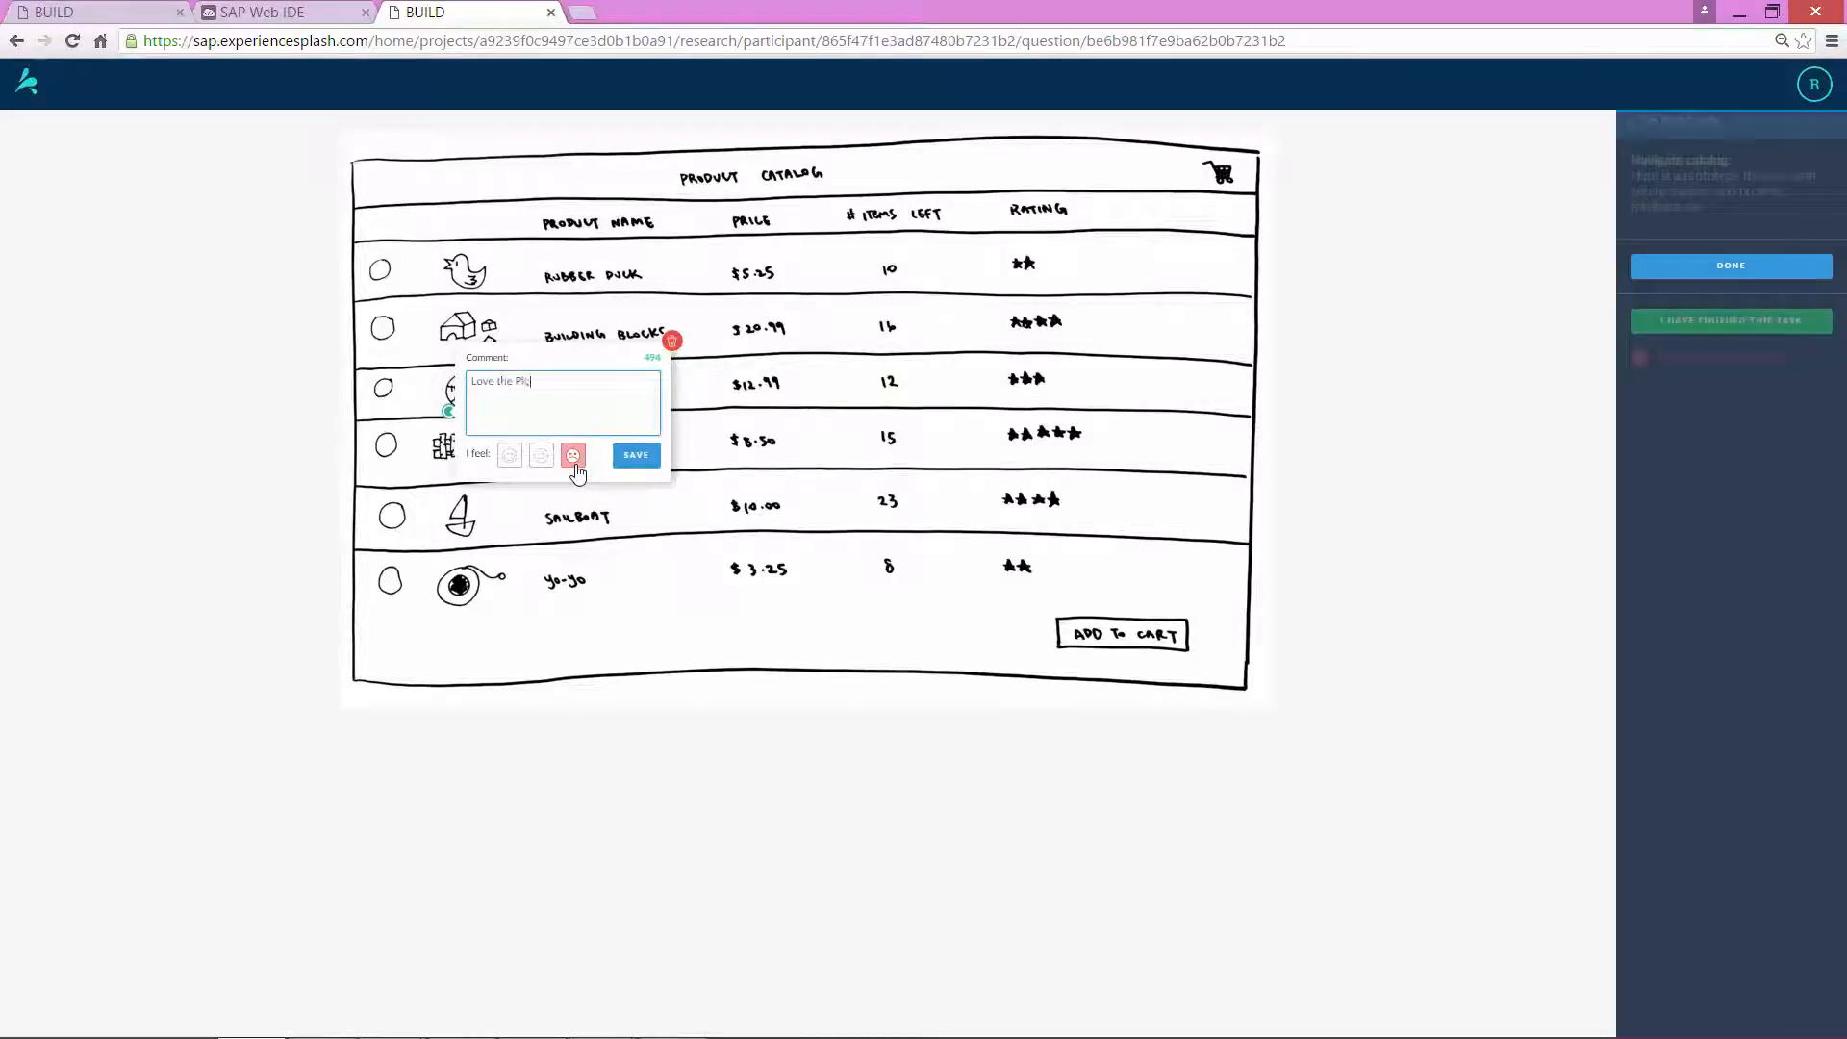
click(510, 458)
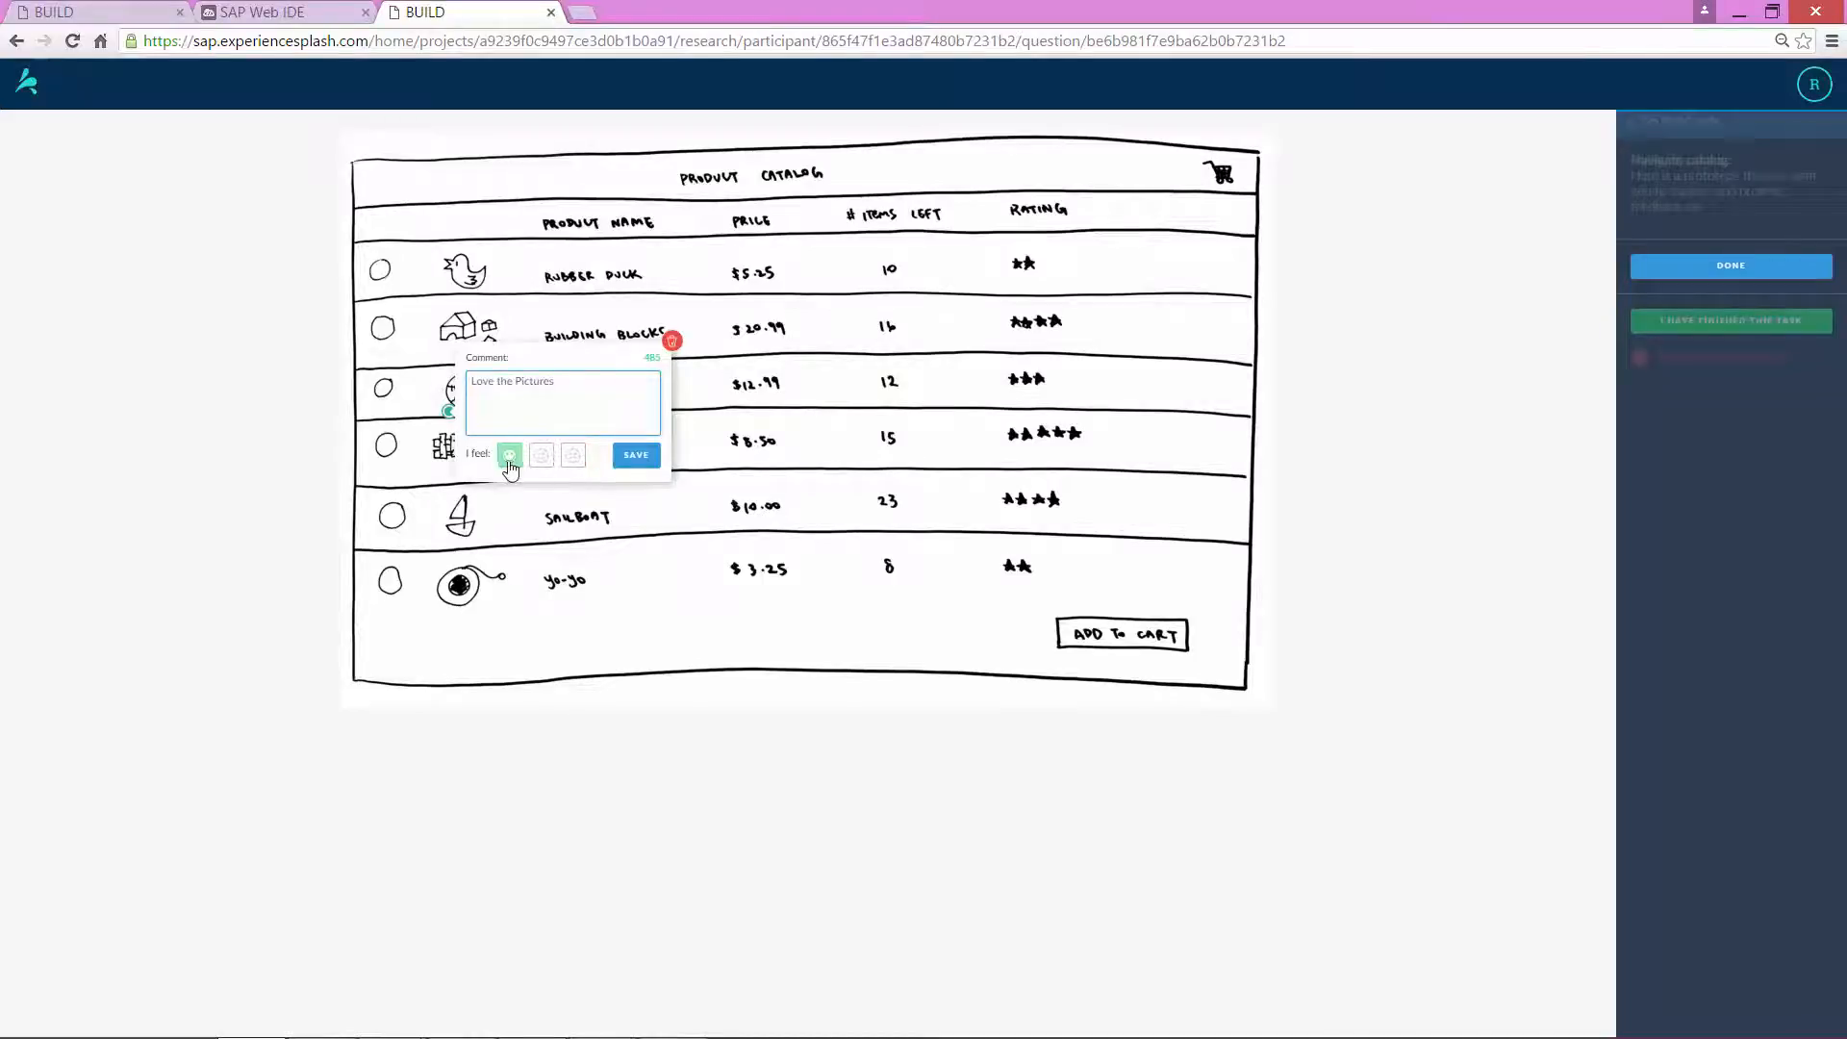
click(627, 456)
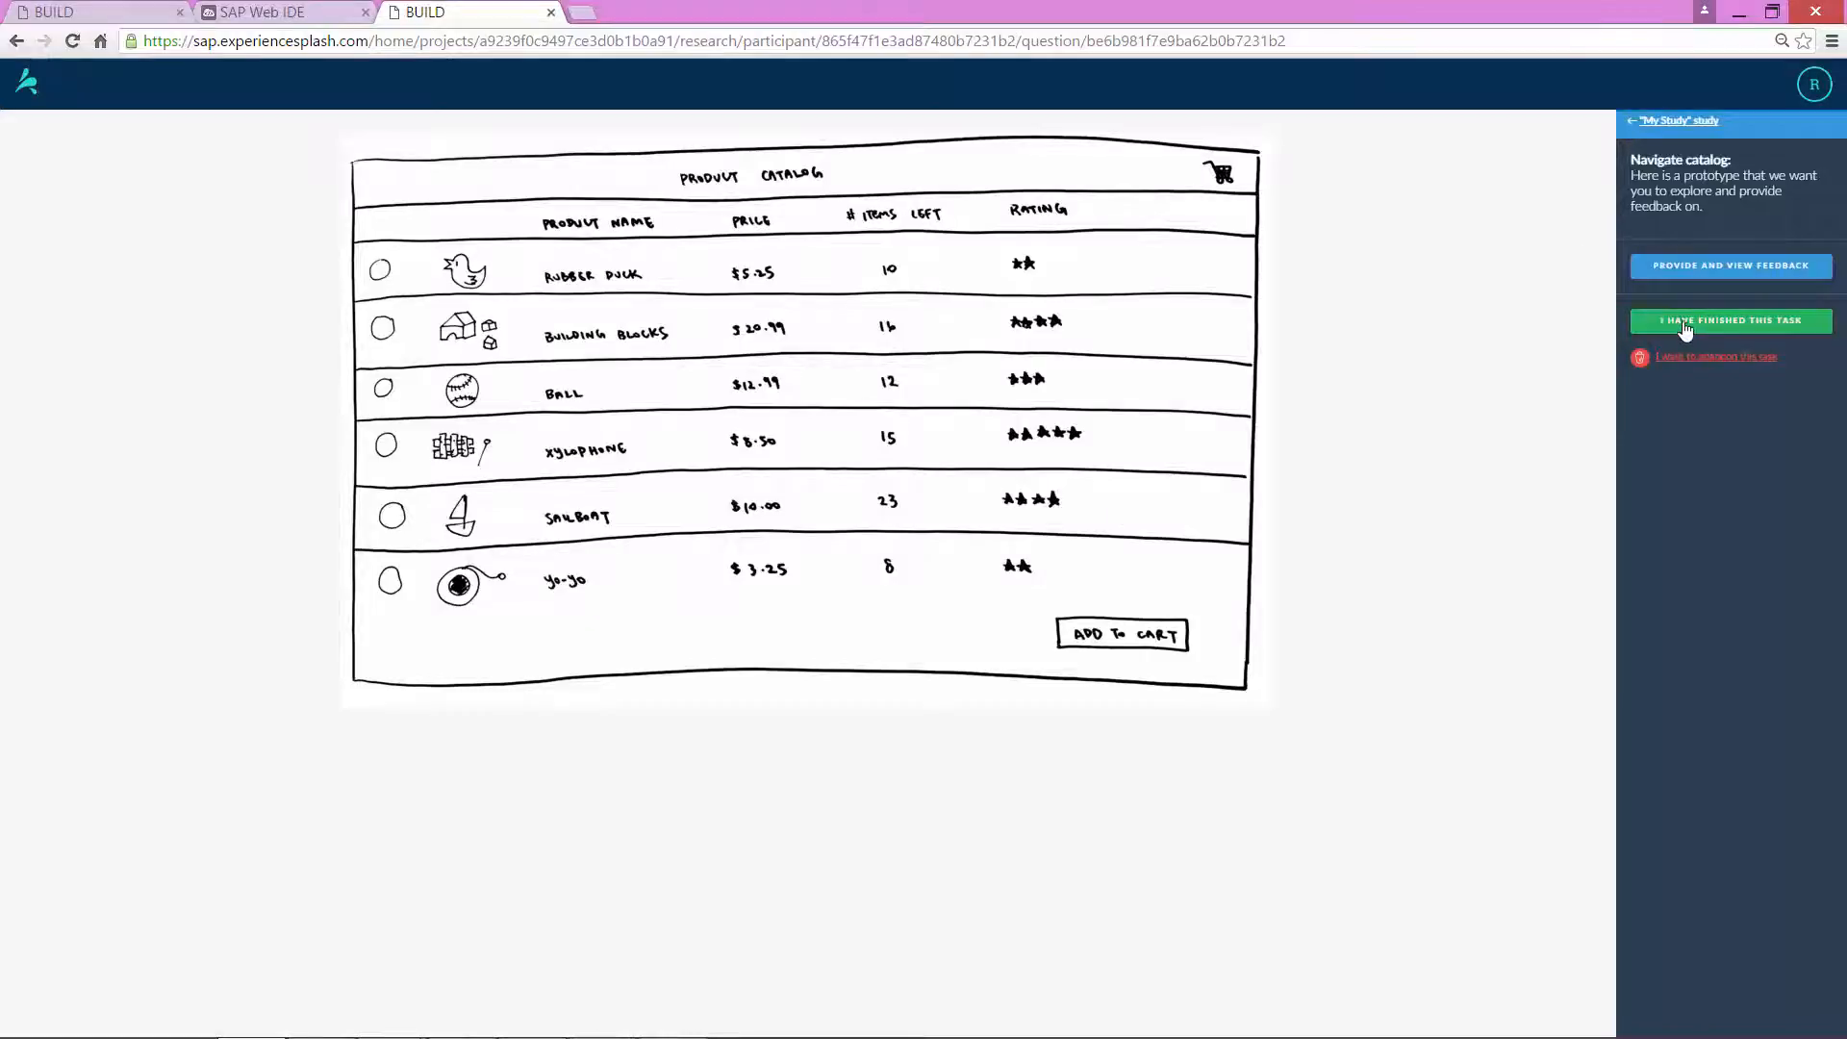
- Leave the comment "Would be great to have details" with a neutral rating under Building Blocks on the product details page, and finish the task
click(1095, 449)
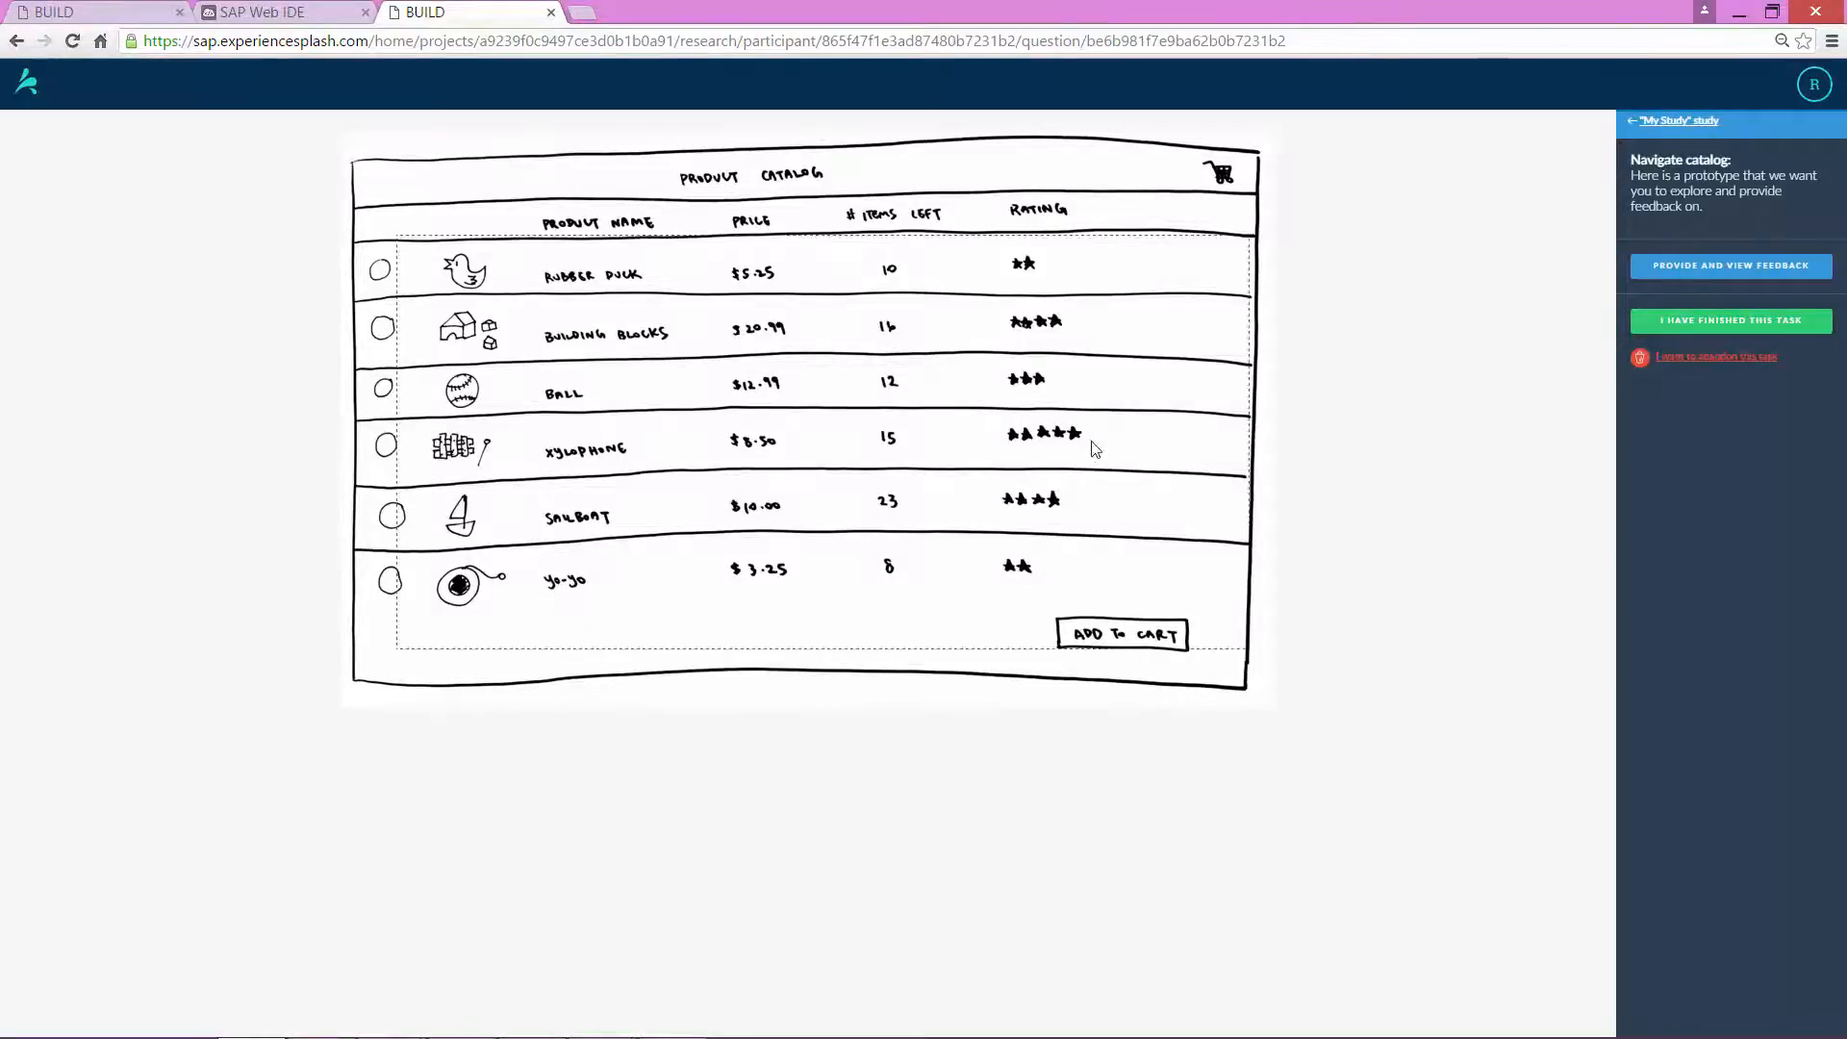
click(1684, 277)
click(393, 401)
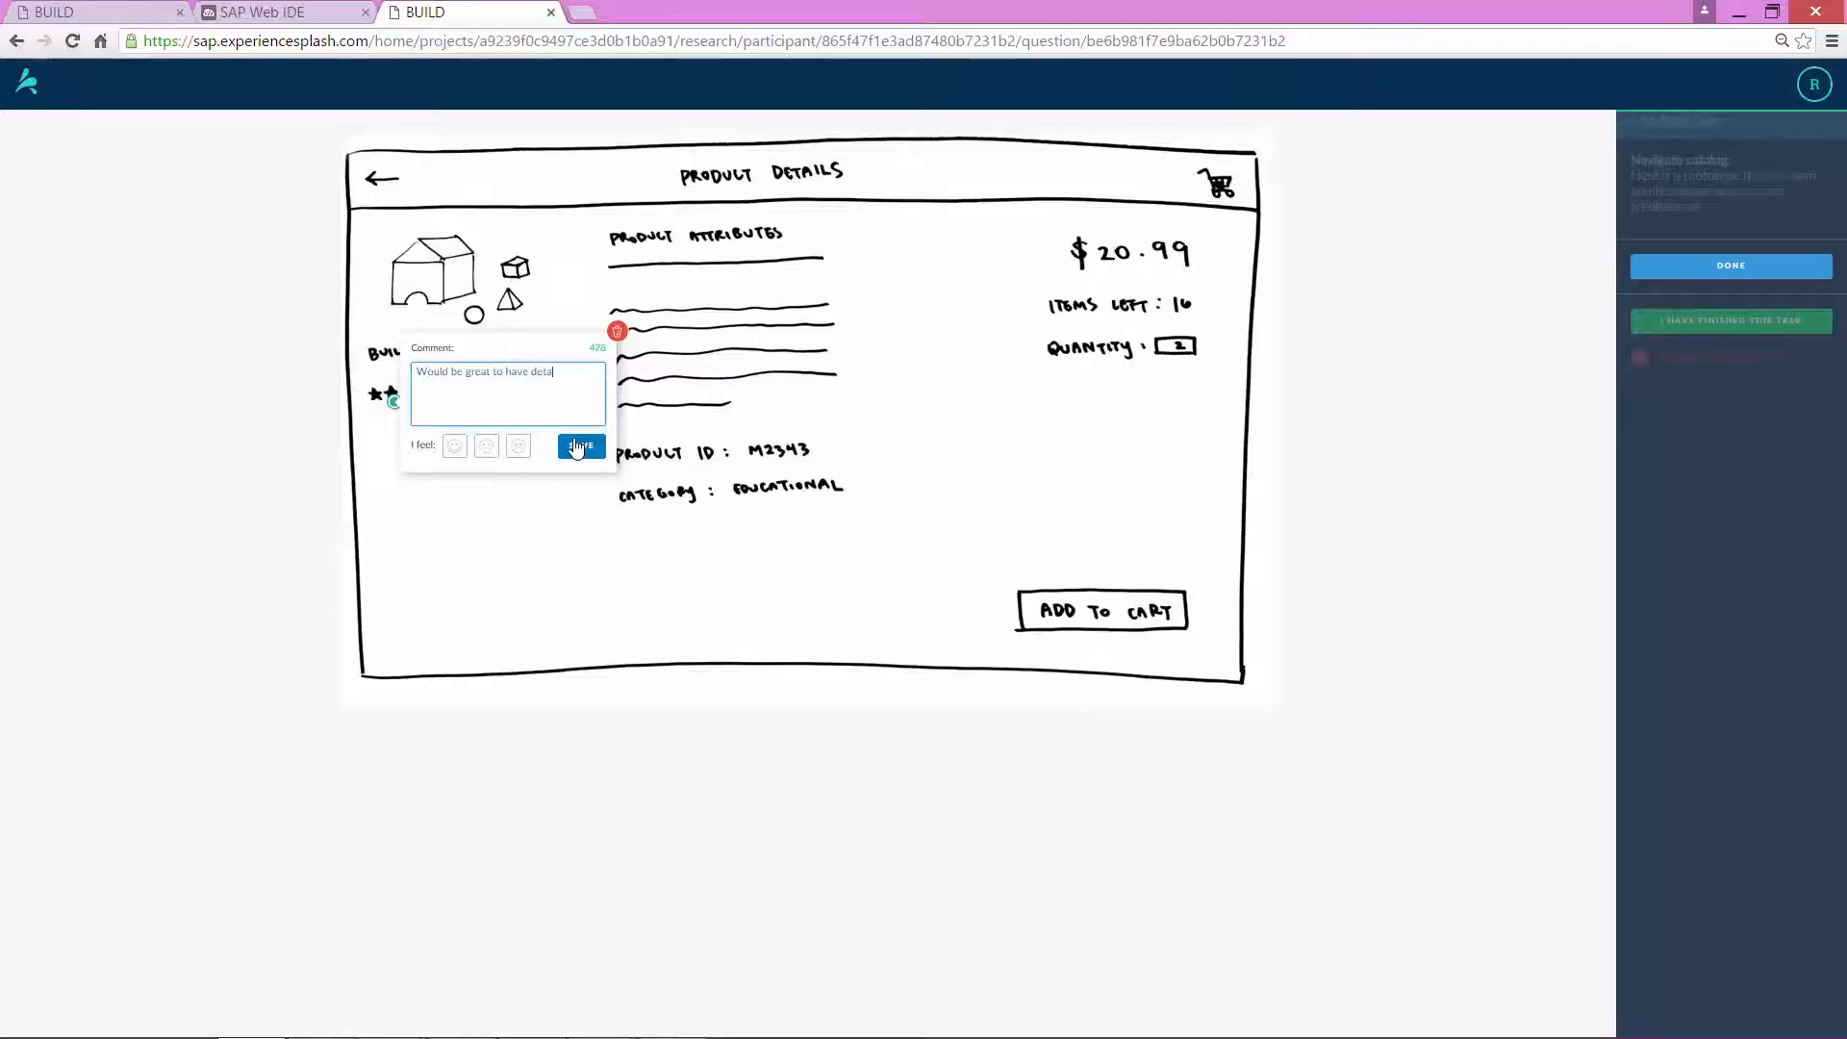
click(487, 445)
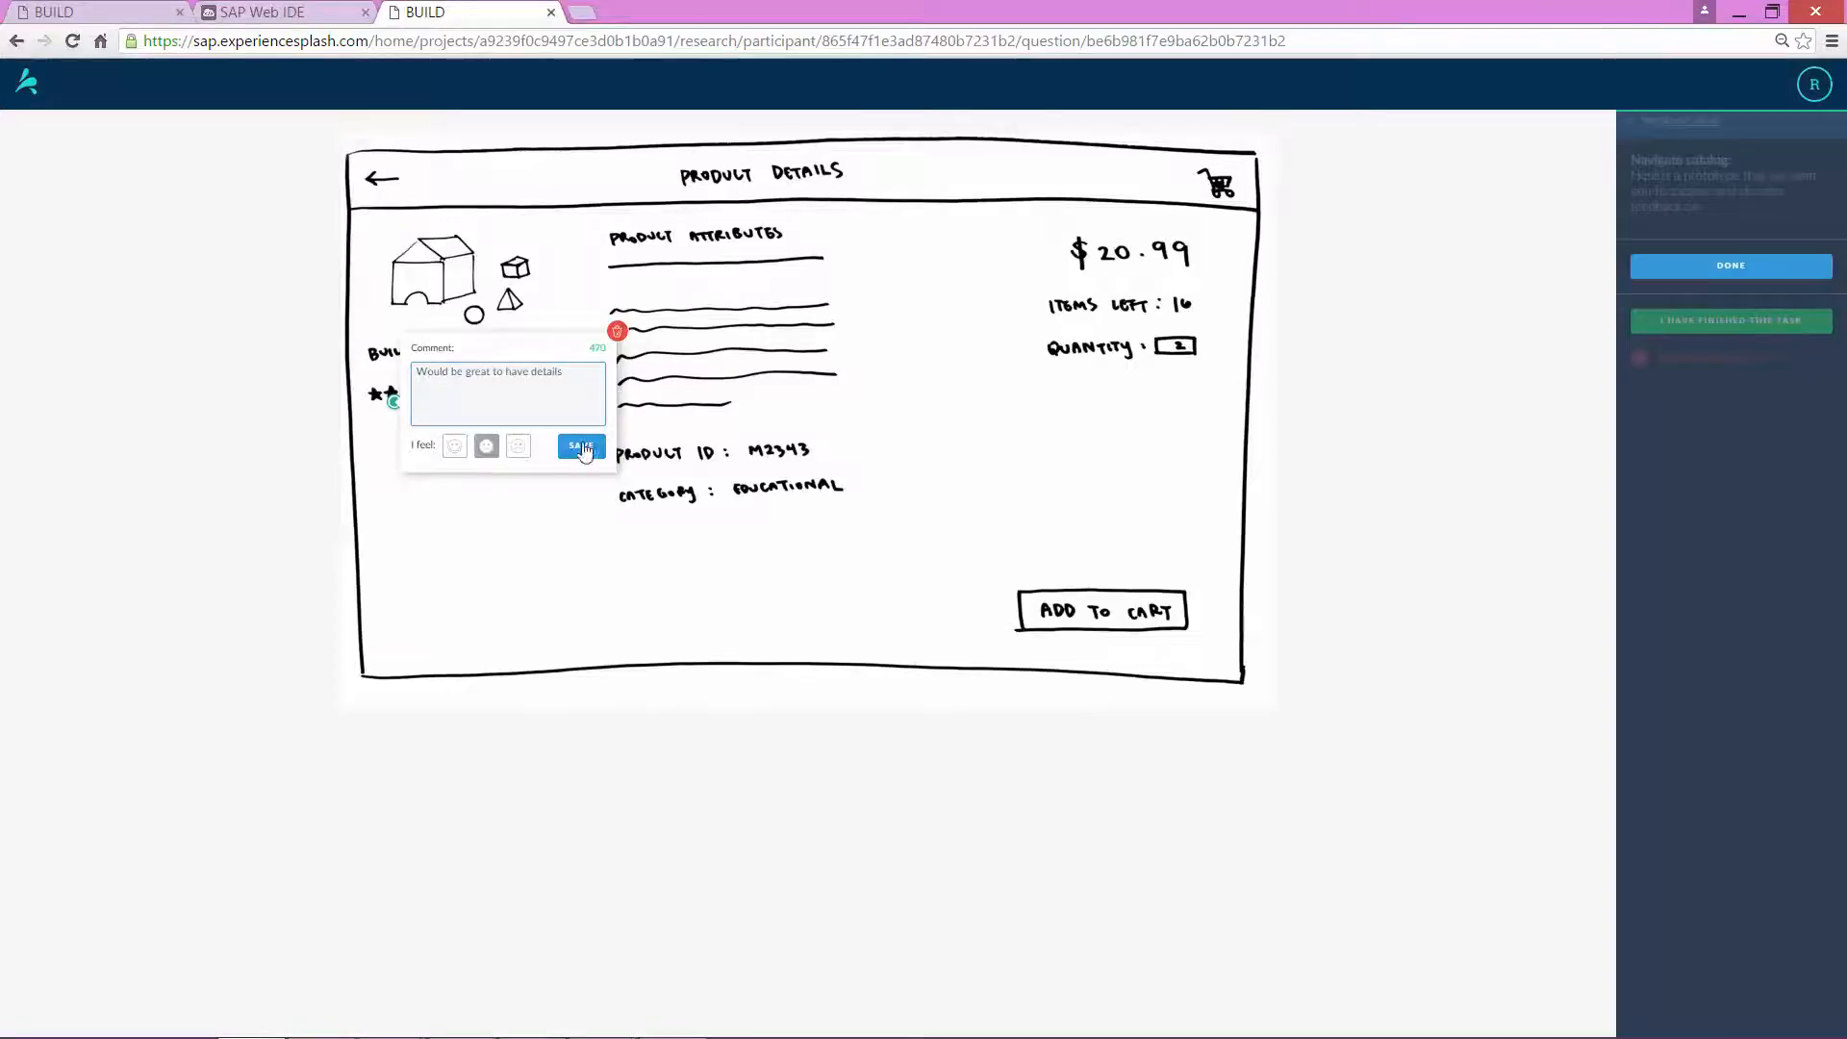
click(581, 446)
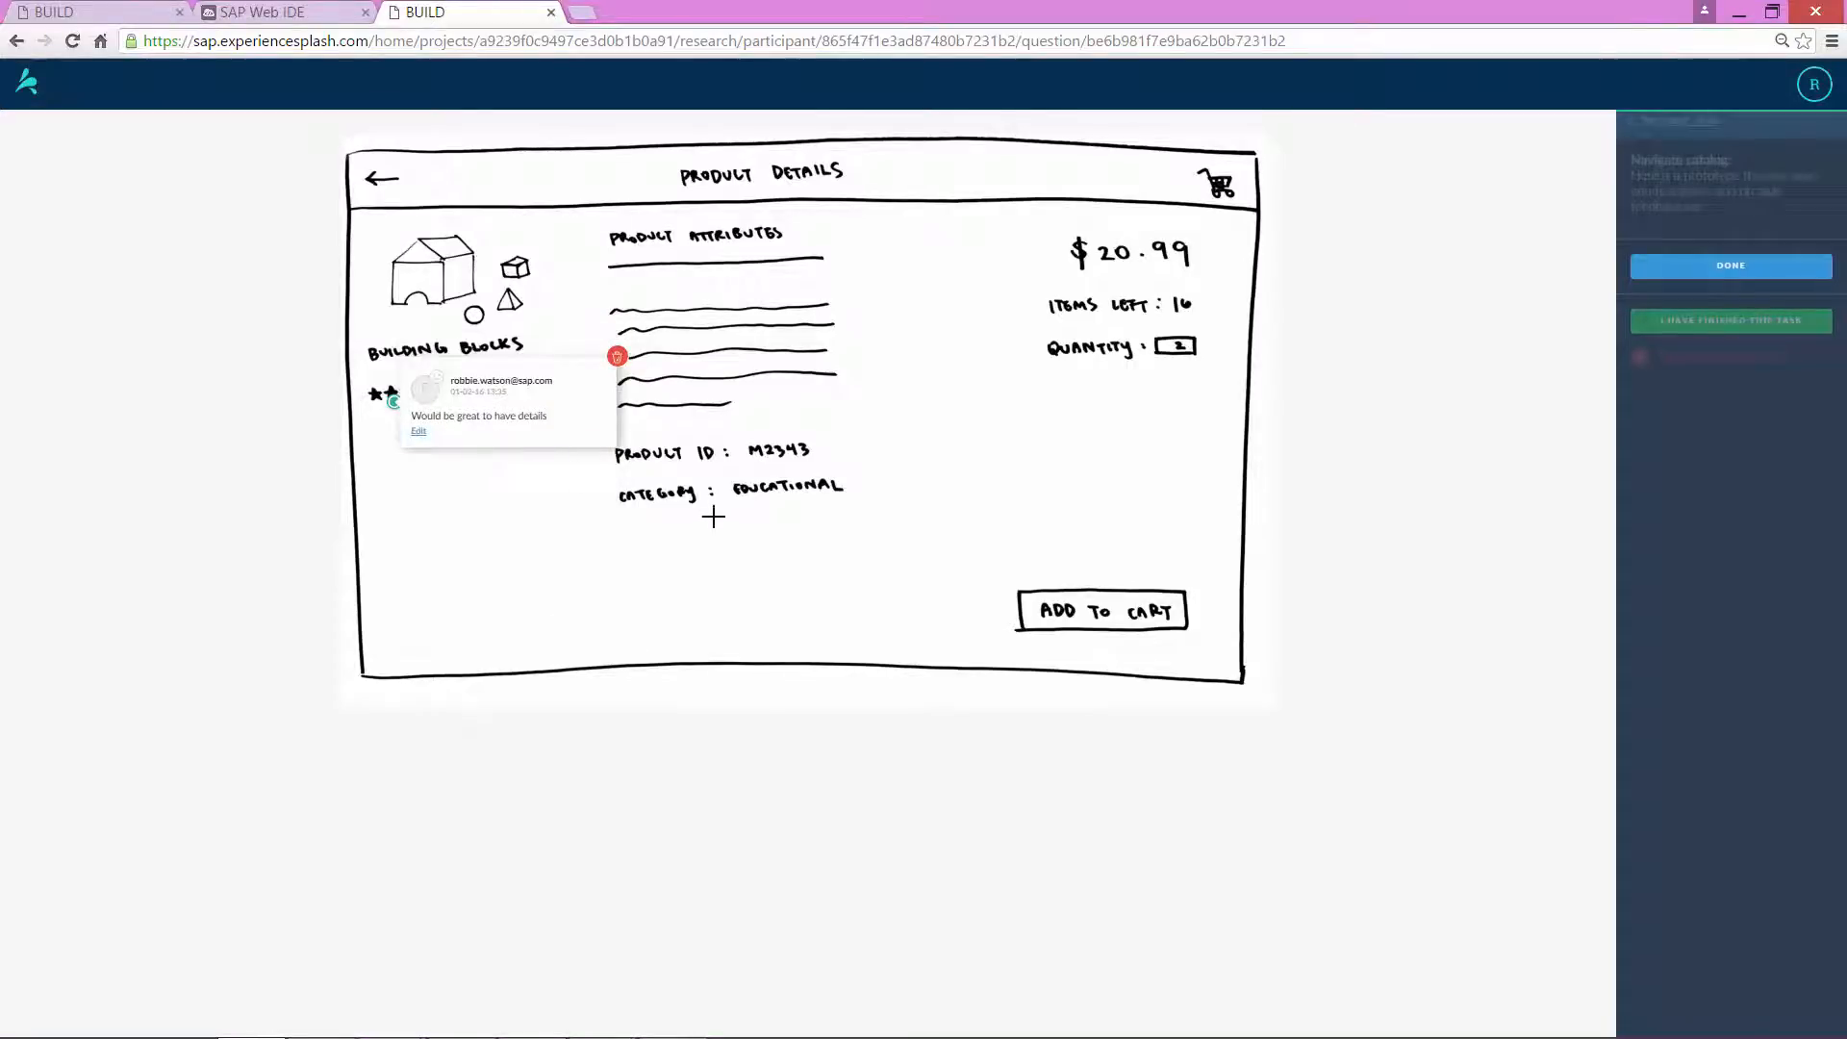
click(1787, 265)
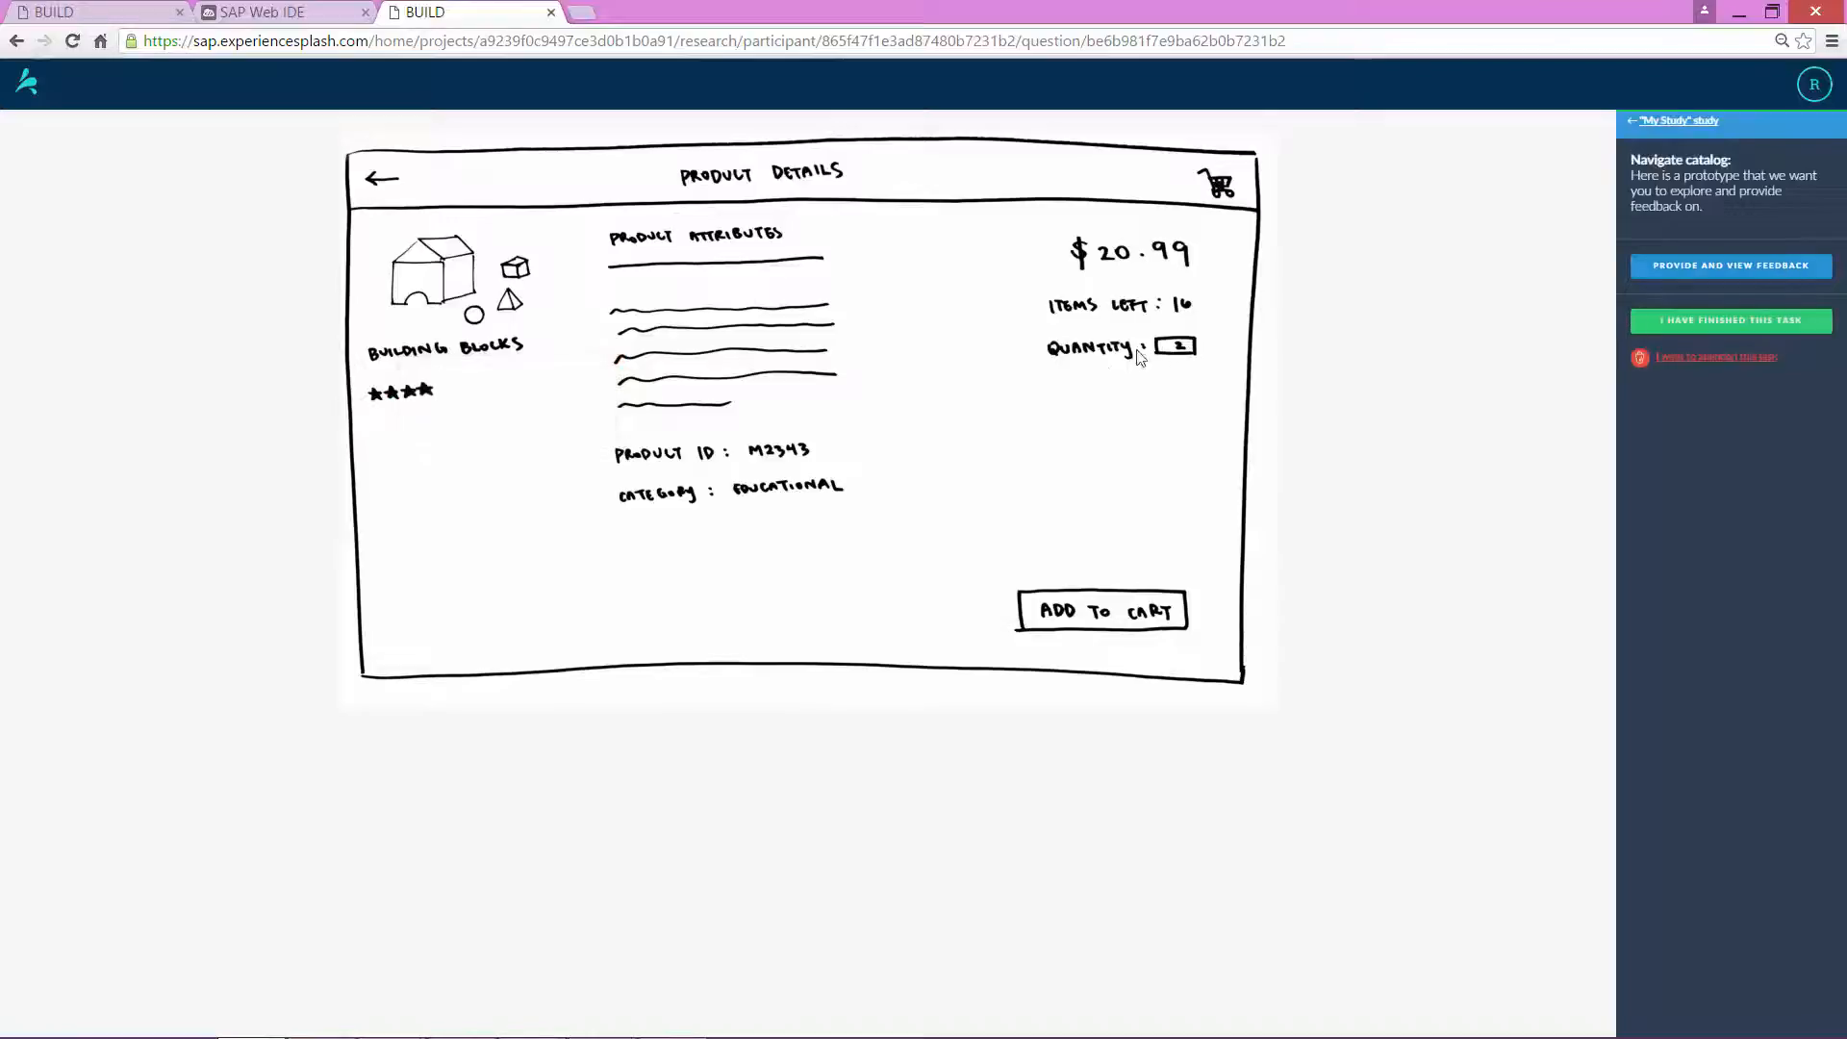
click(1681, 326)
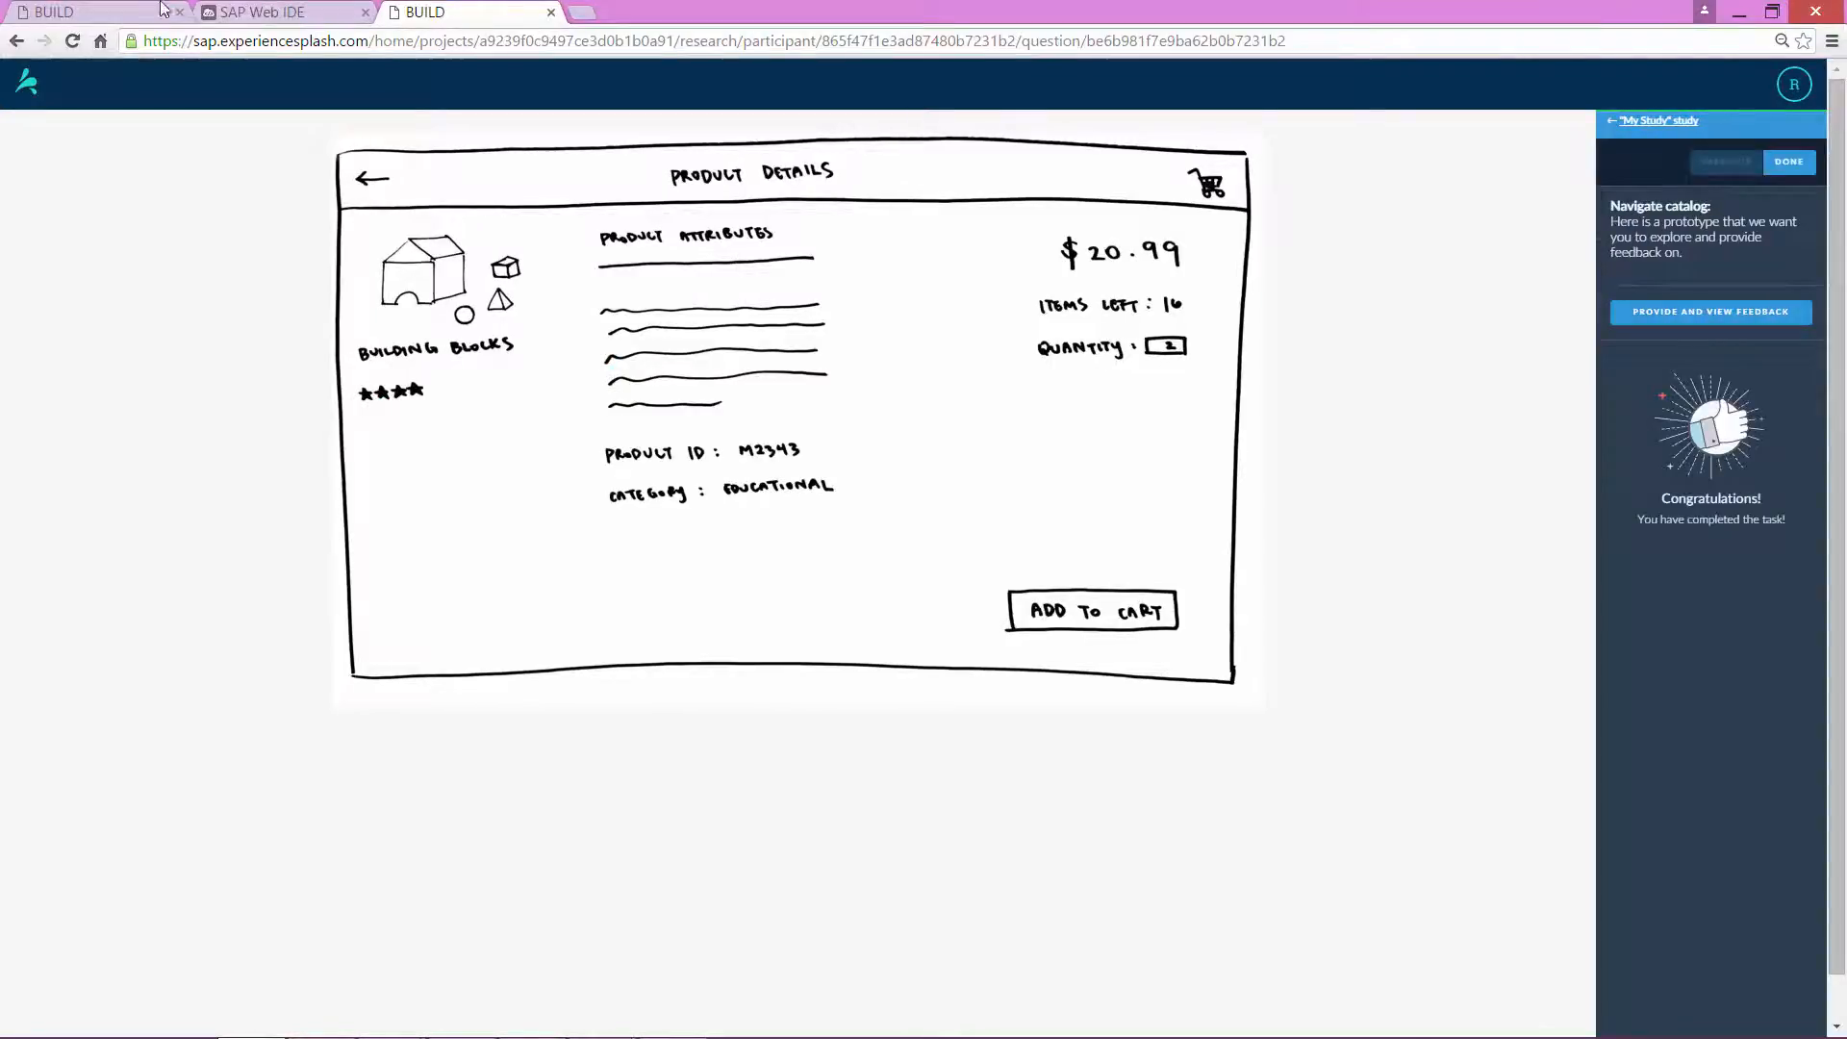
- Return to the Keynote Demo project in the first browser tab and review My Study's overview and its tasks and questions
click(125, 16)
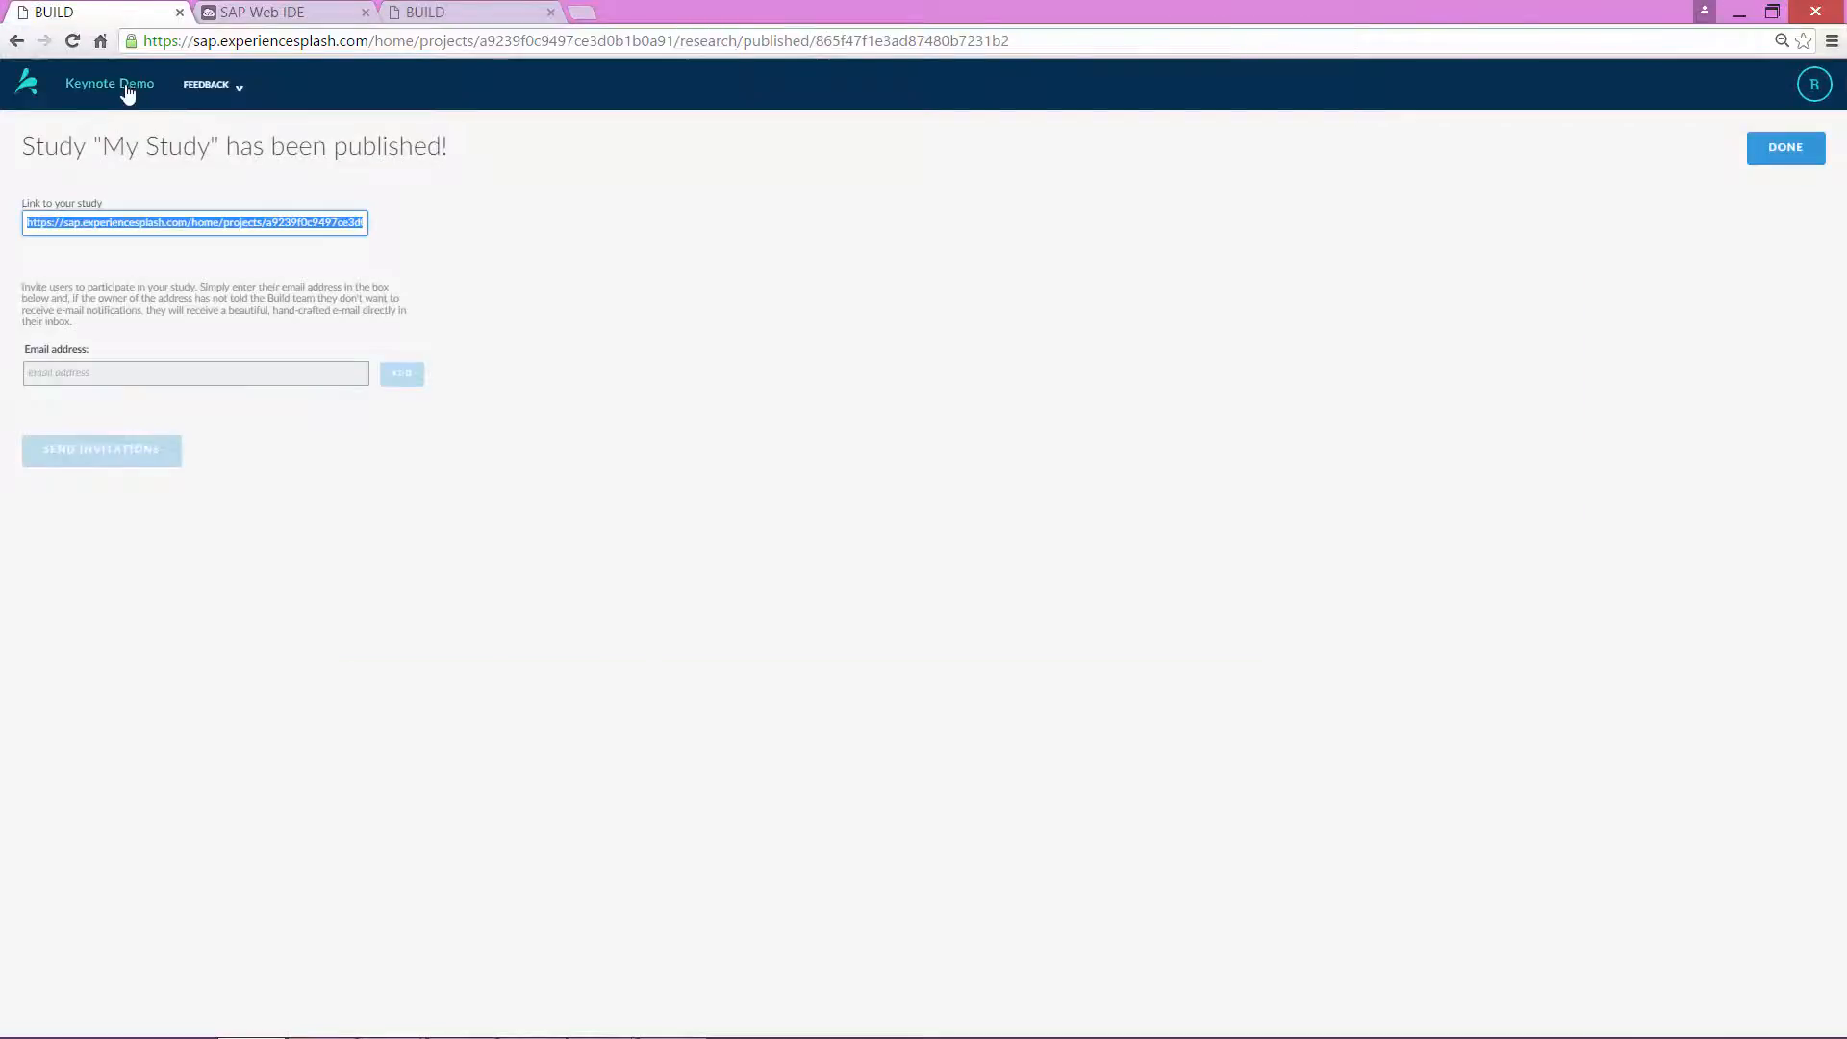
click(95, 88)
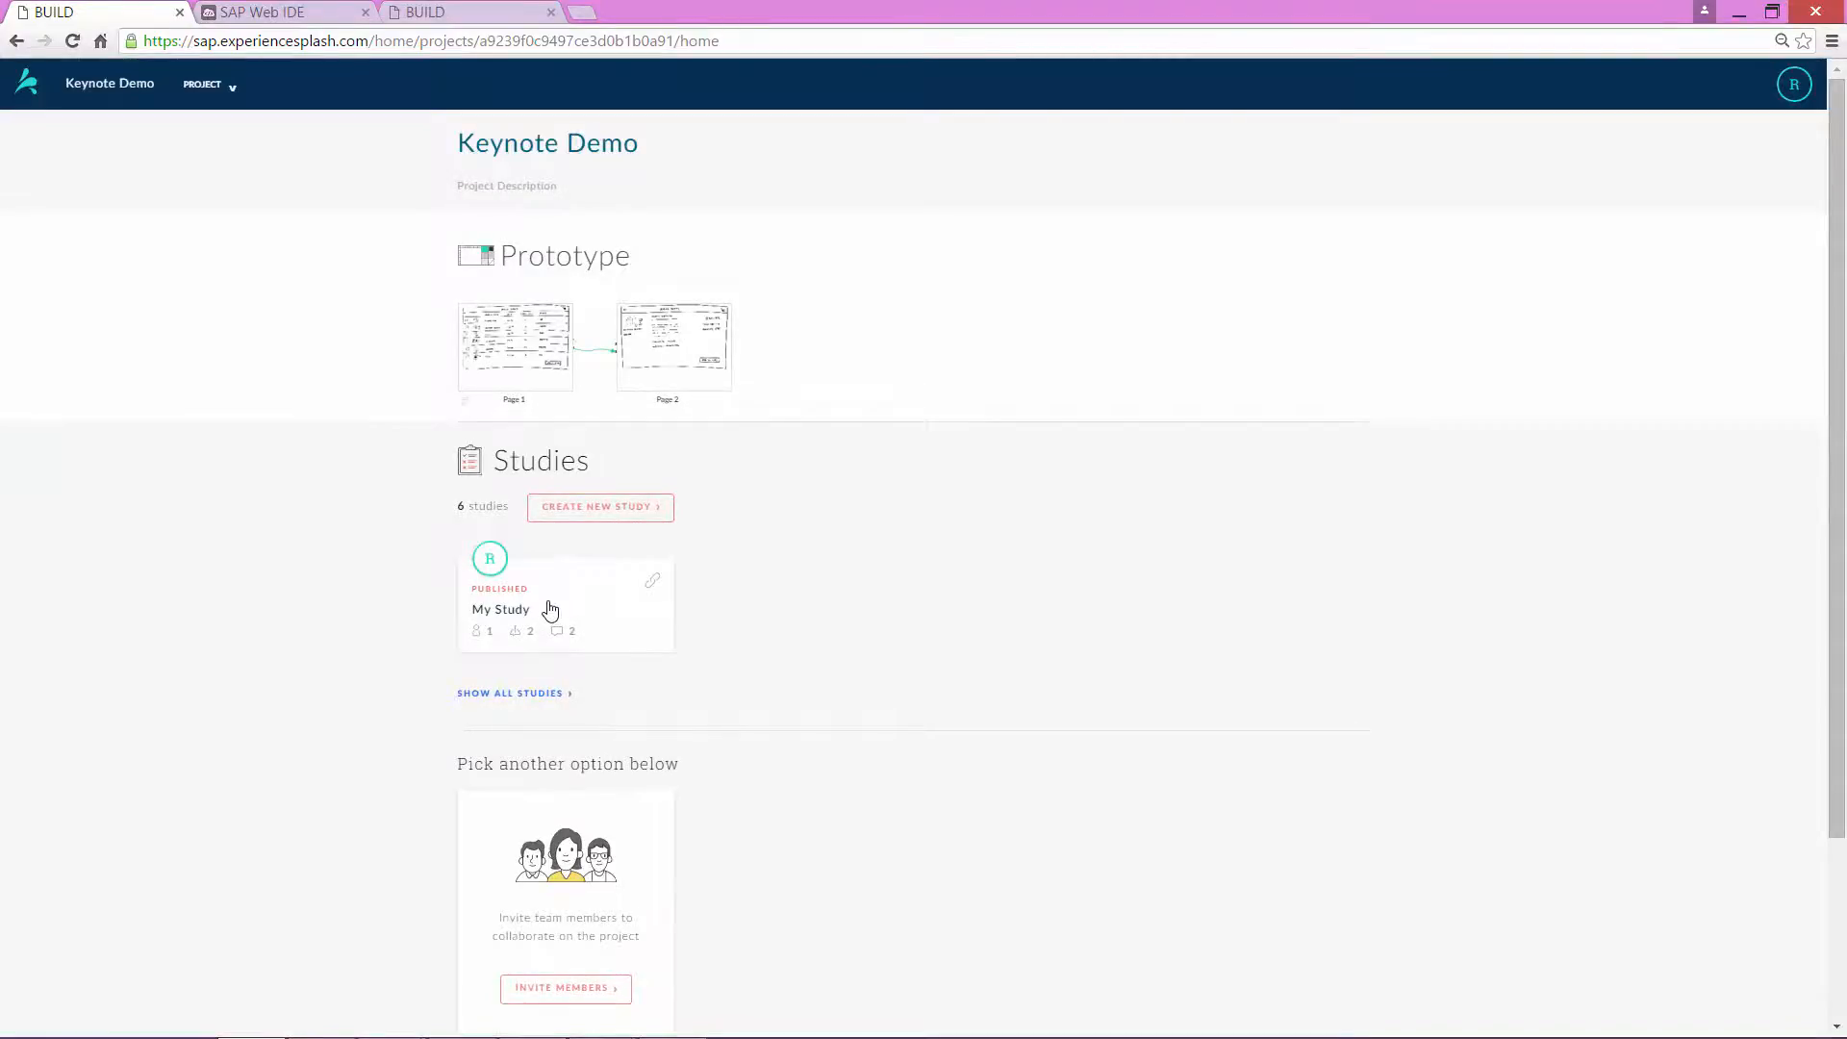
click(551, 611)
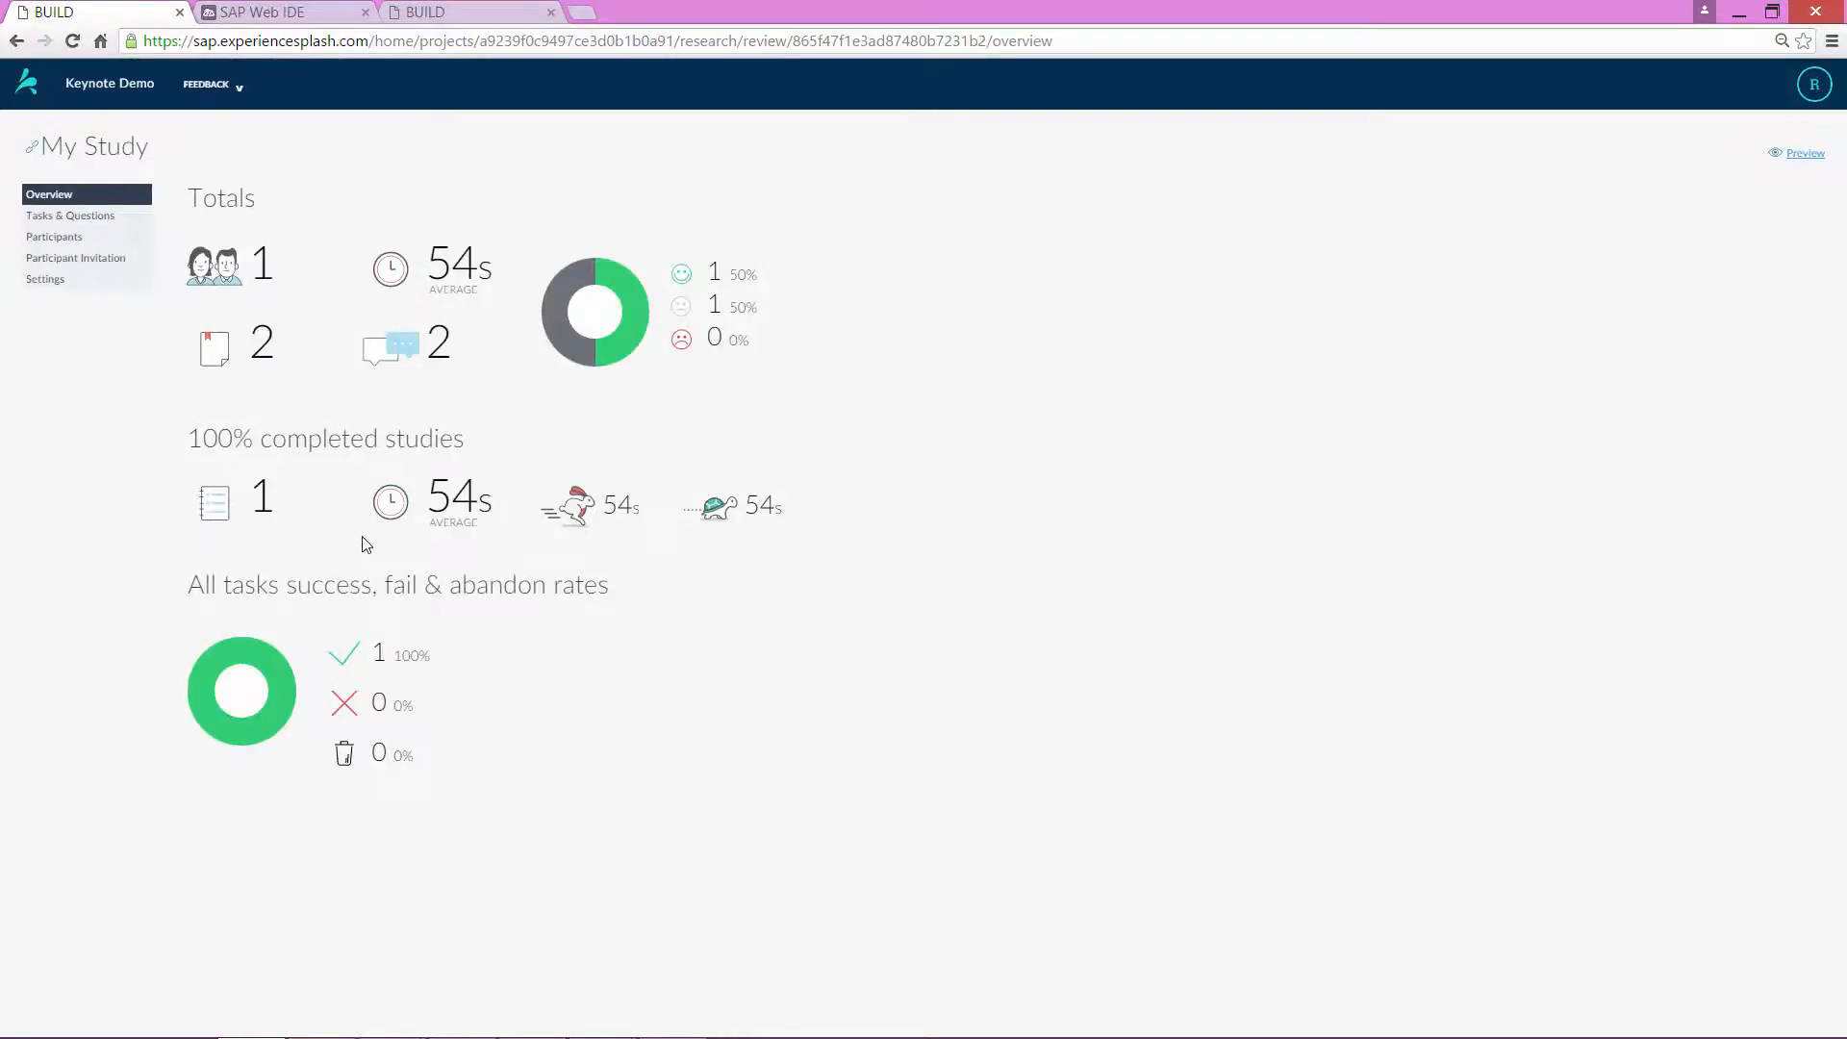
click(92, 216)
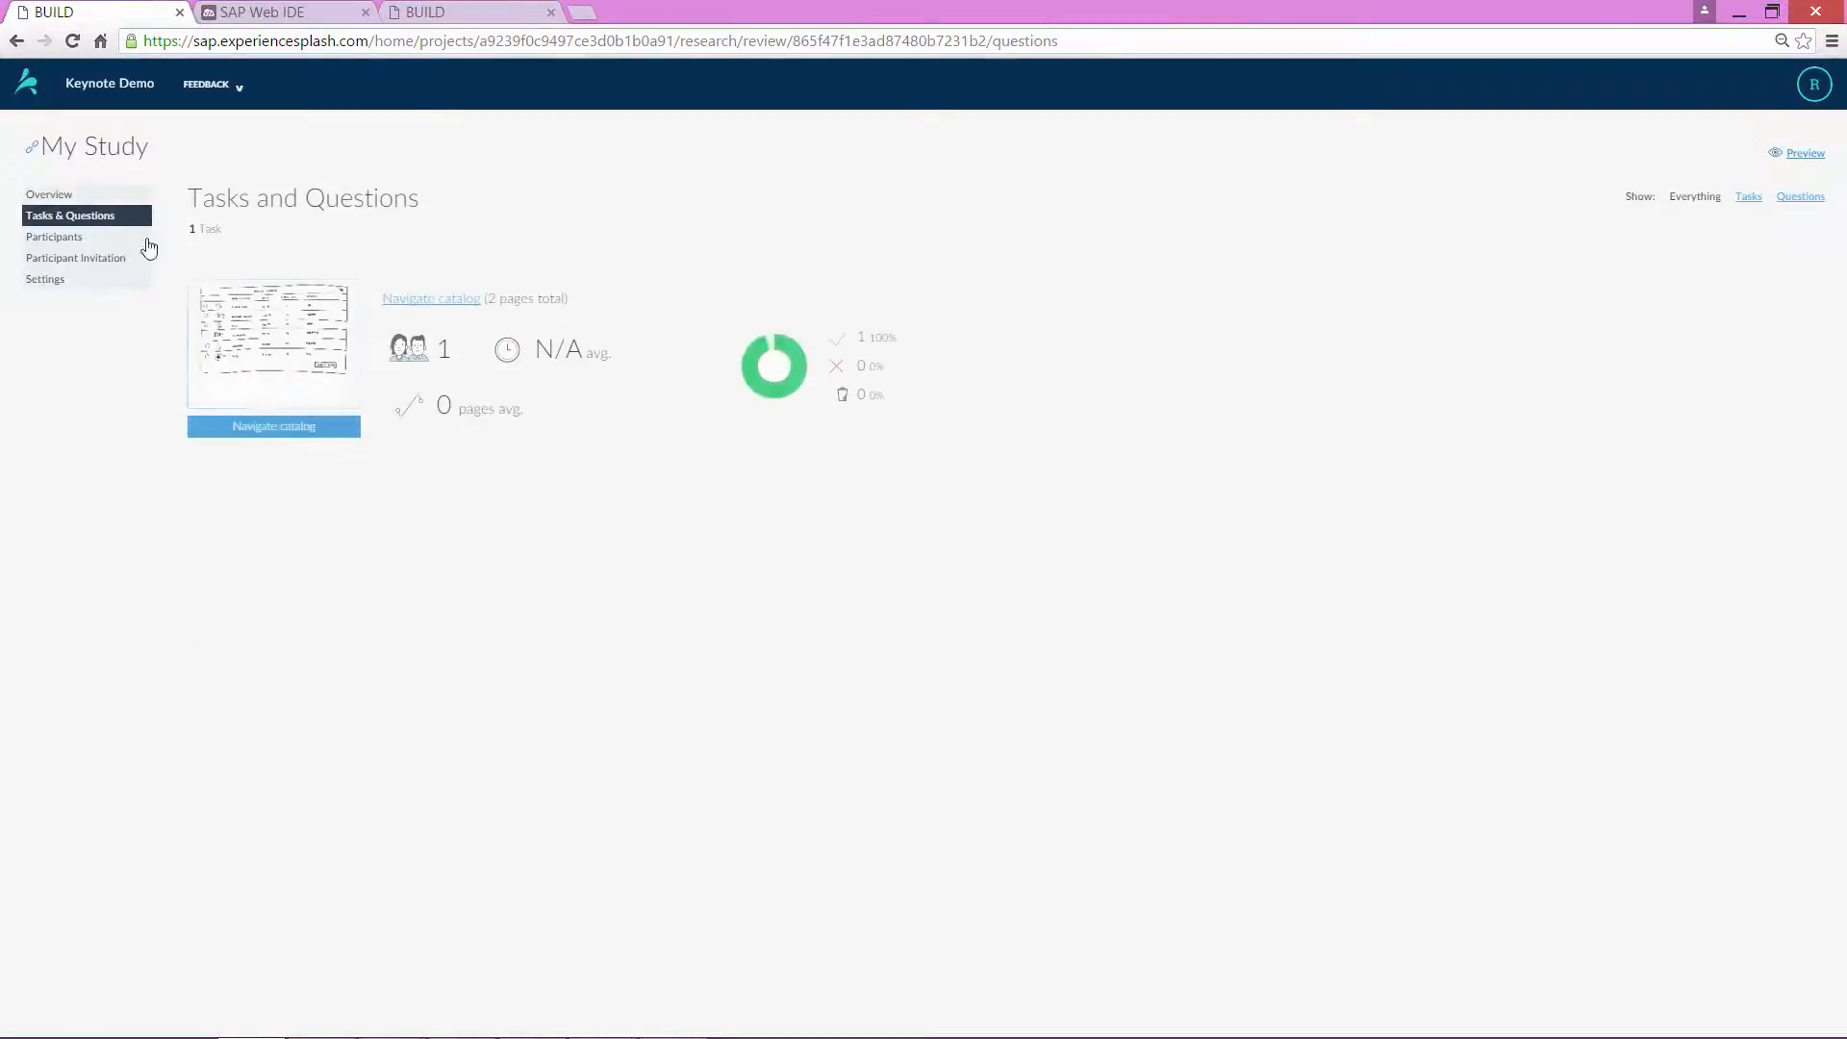
- Examine the Navigate catalog task's results for Page 1 and Page 2, with the participant comments annotated on the sketches
click(217, 345)
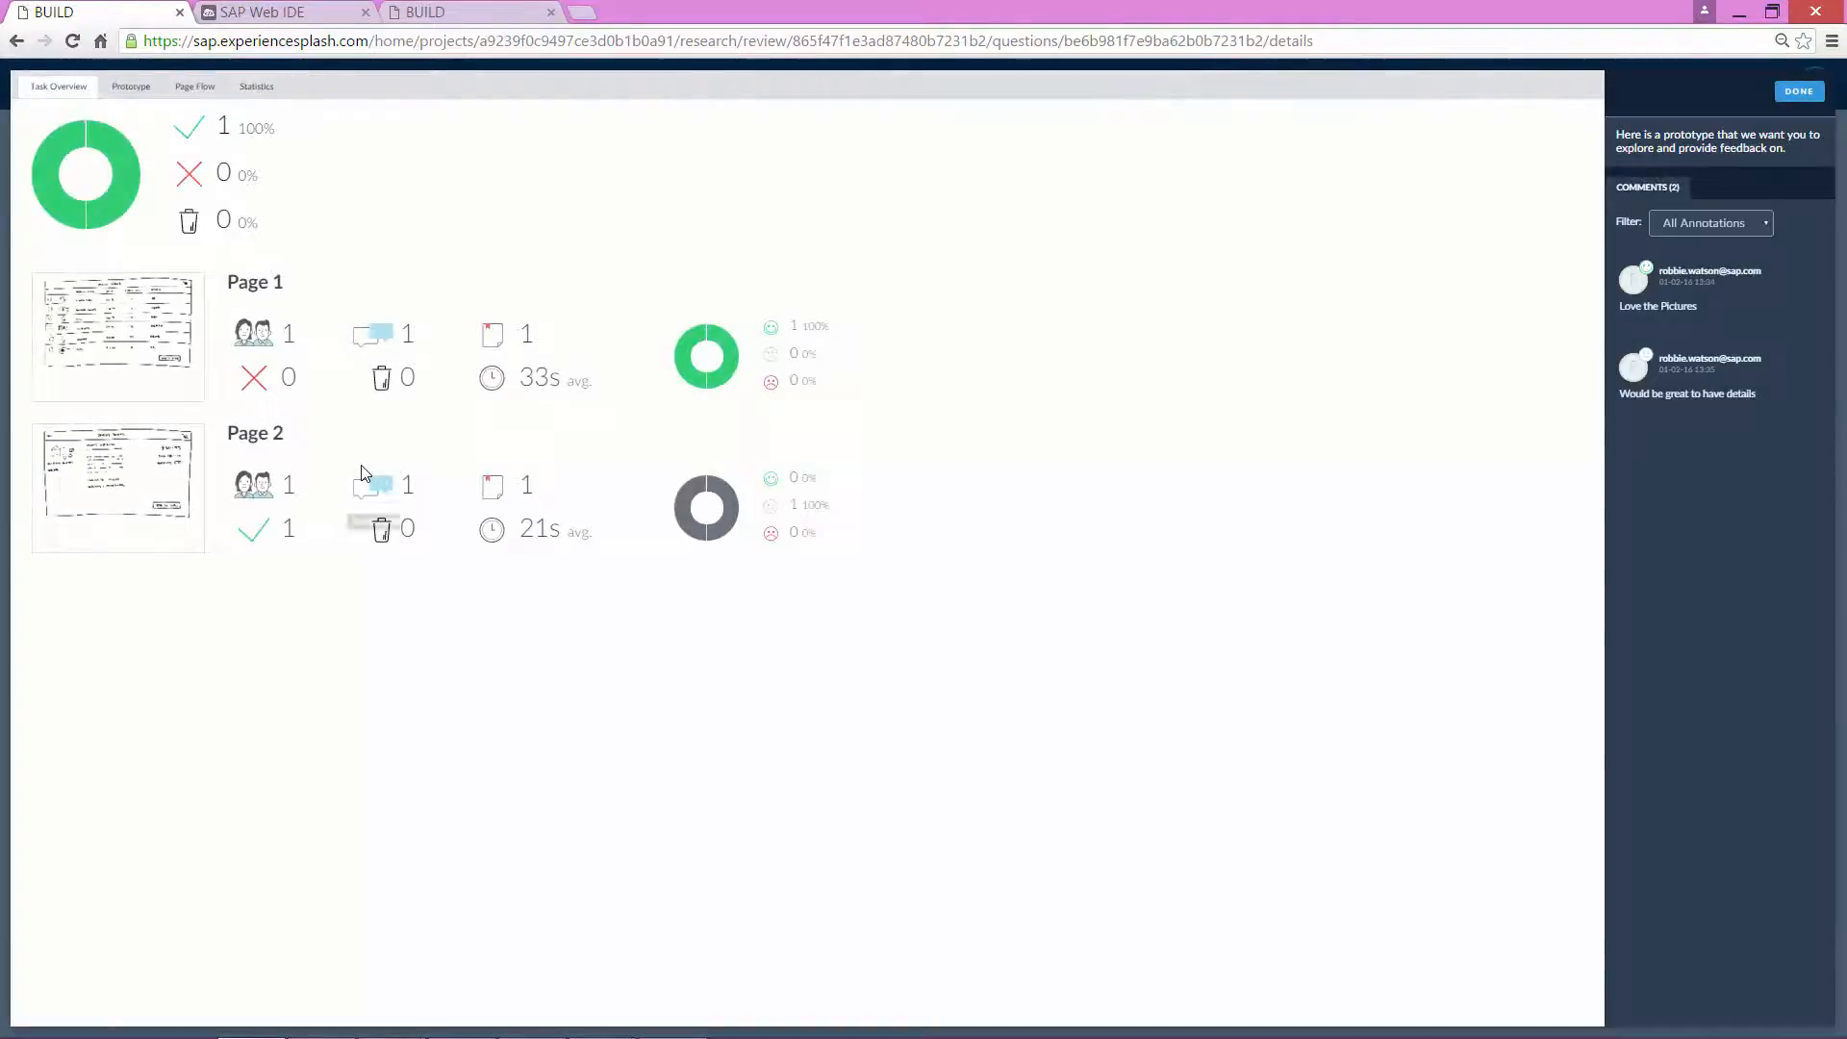
click(133, 372)
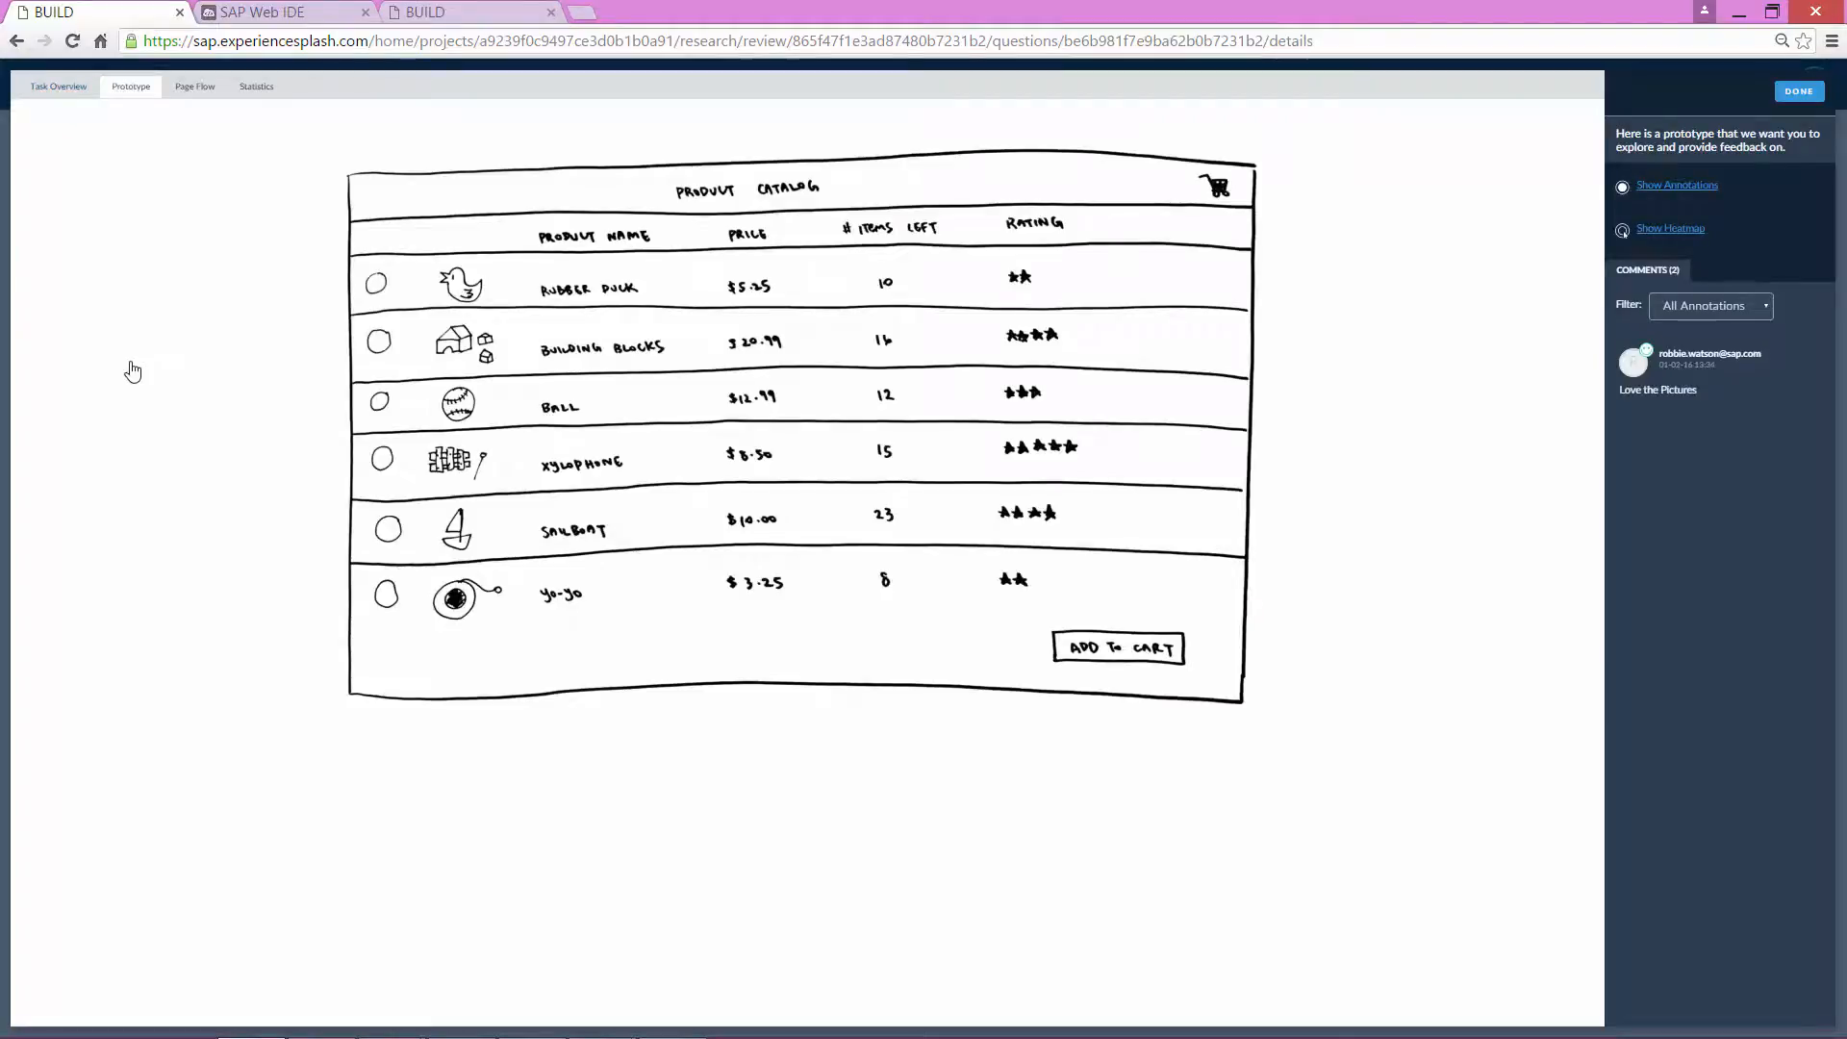
click(1673, 192)
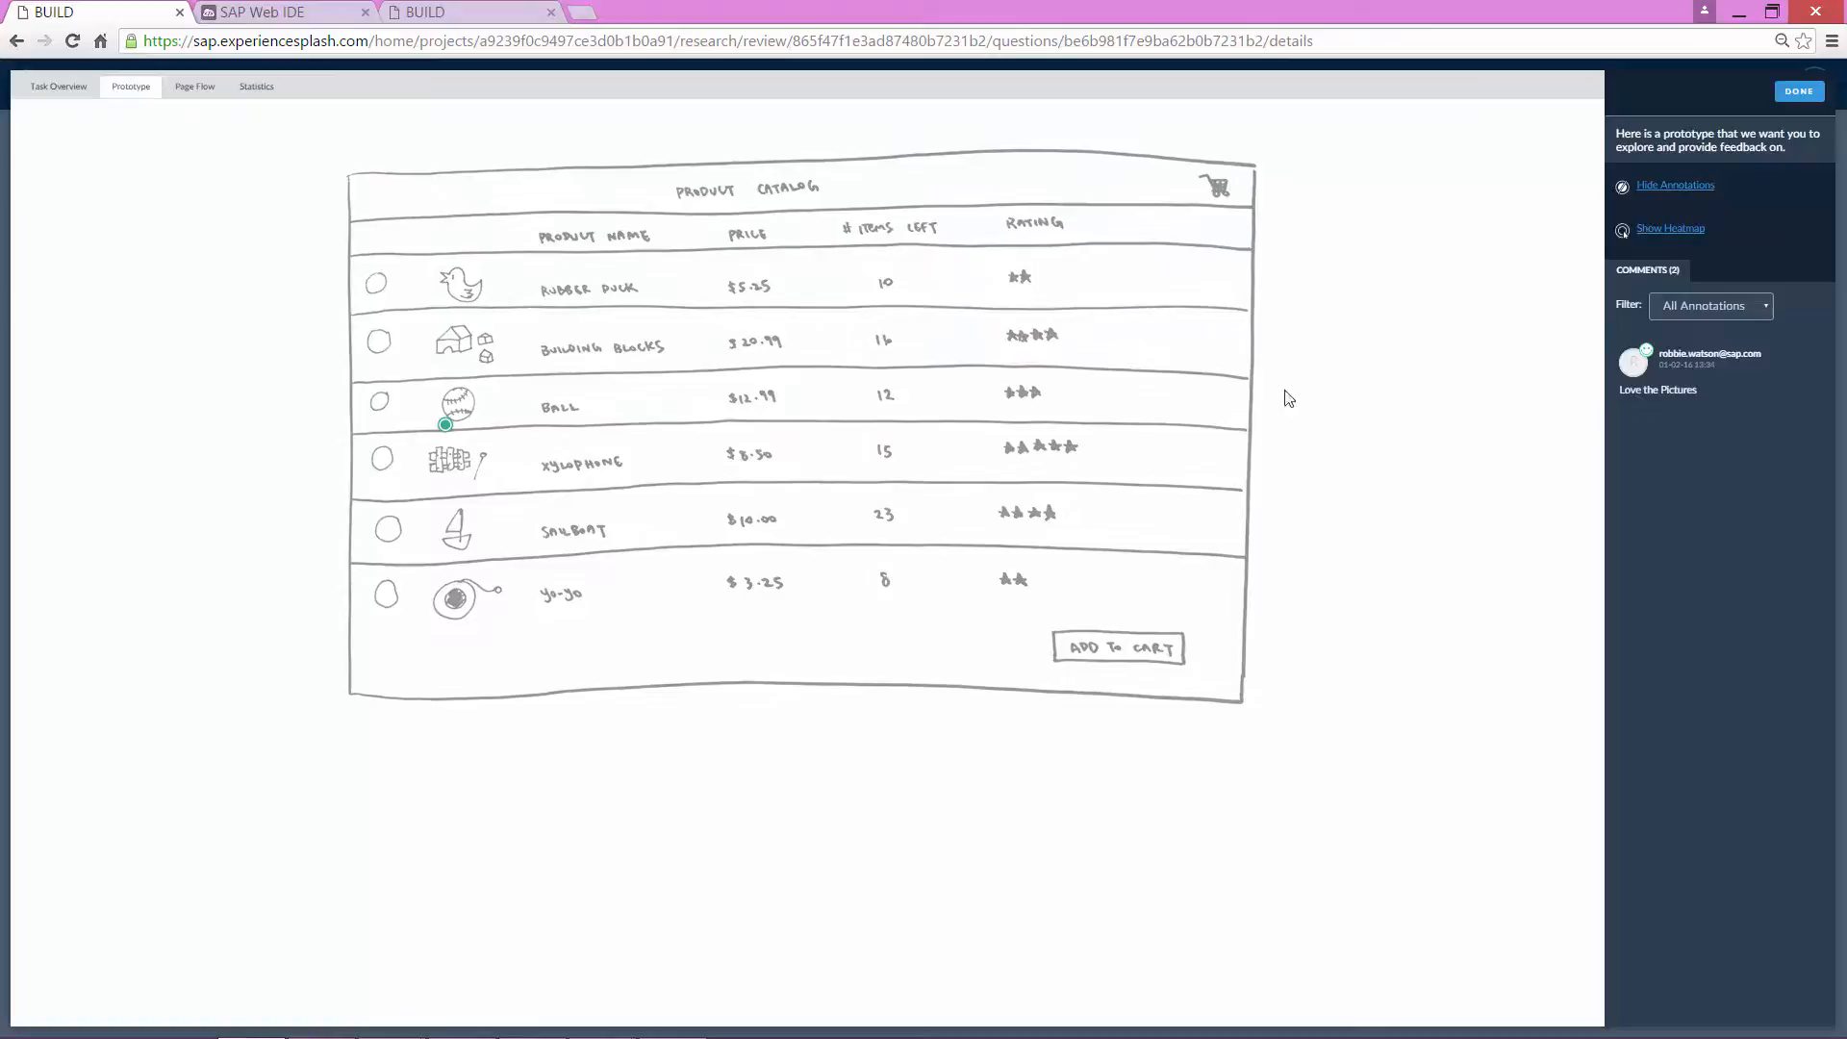
click(1630, 395)
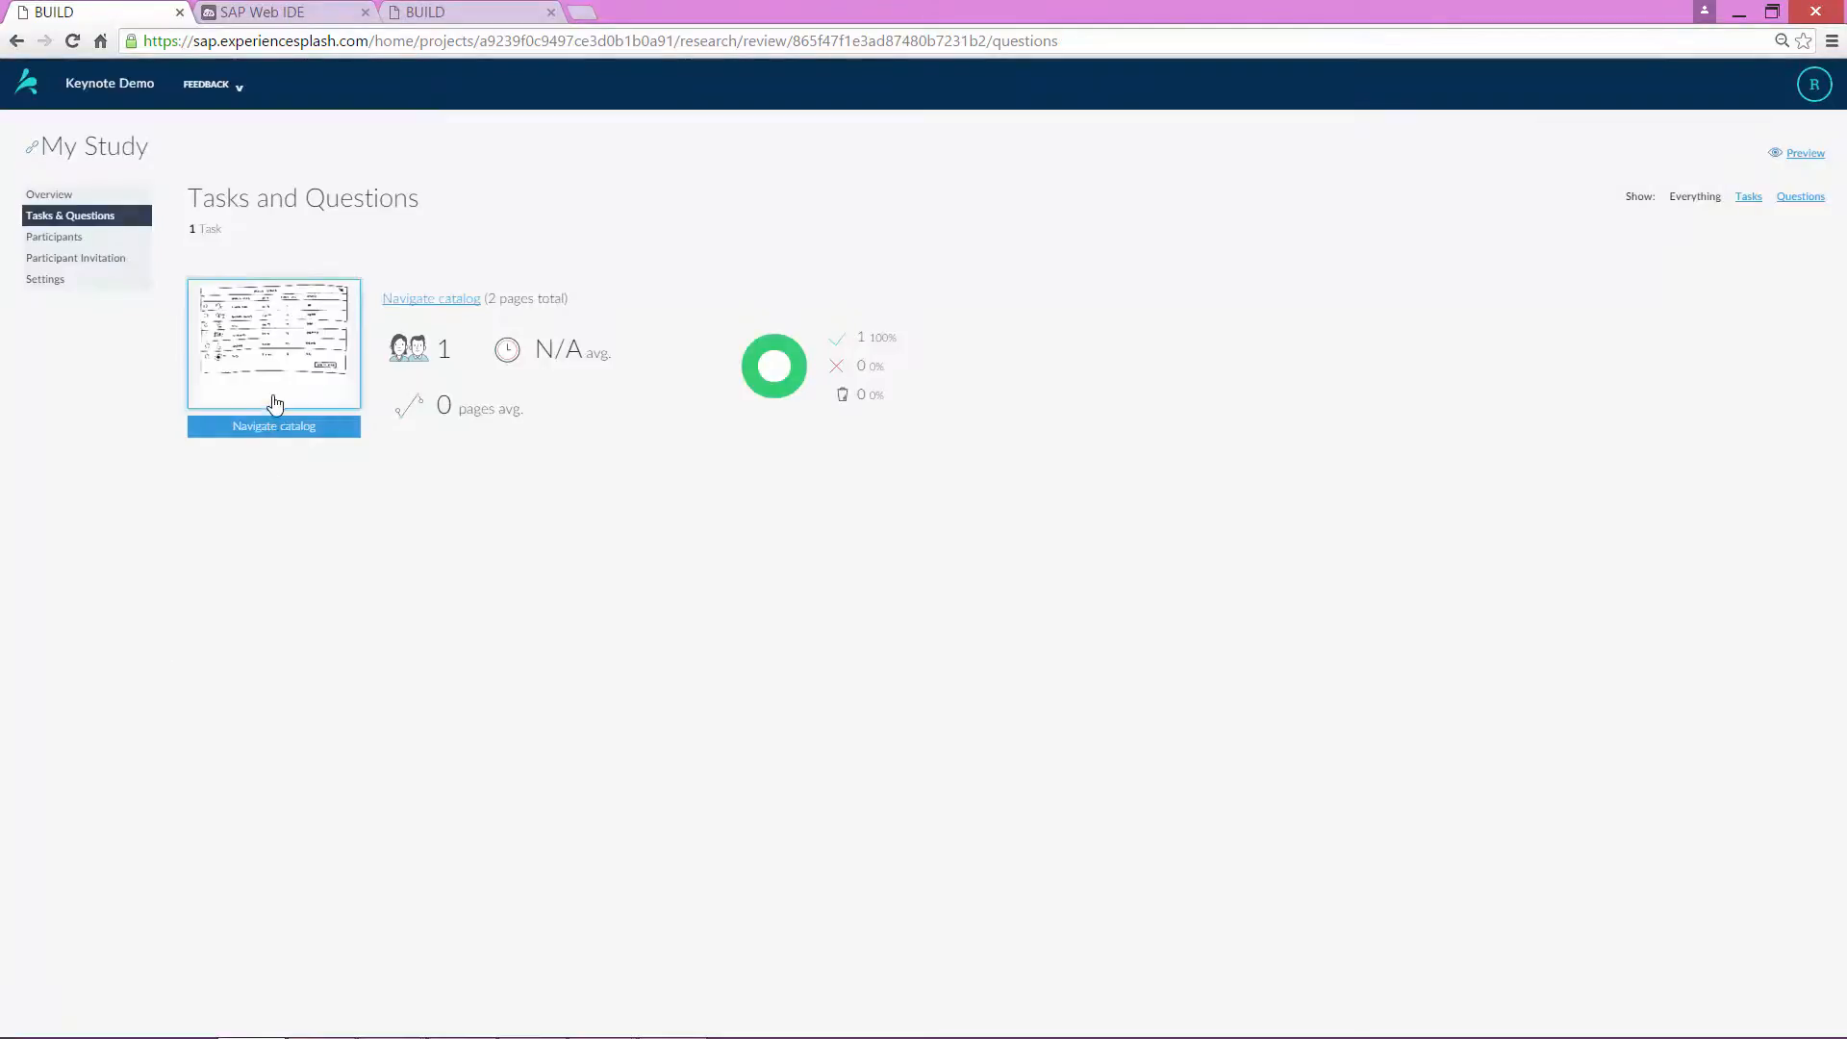
click(274, 405)
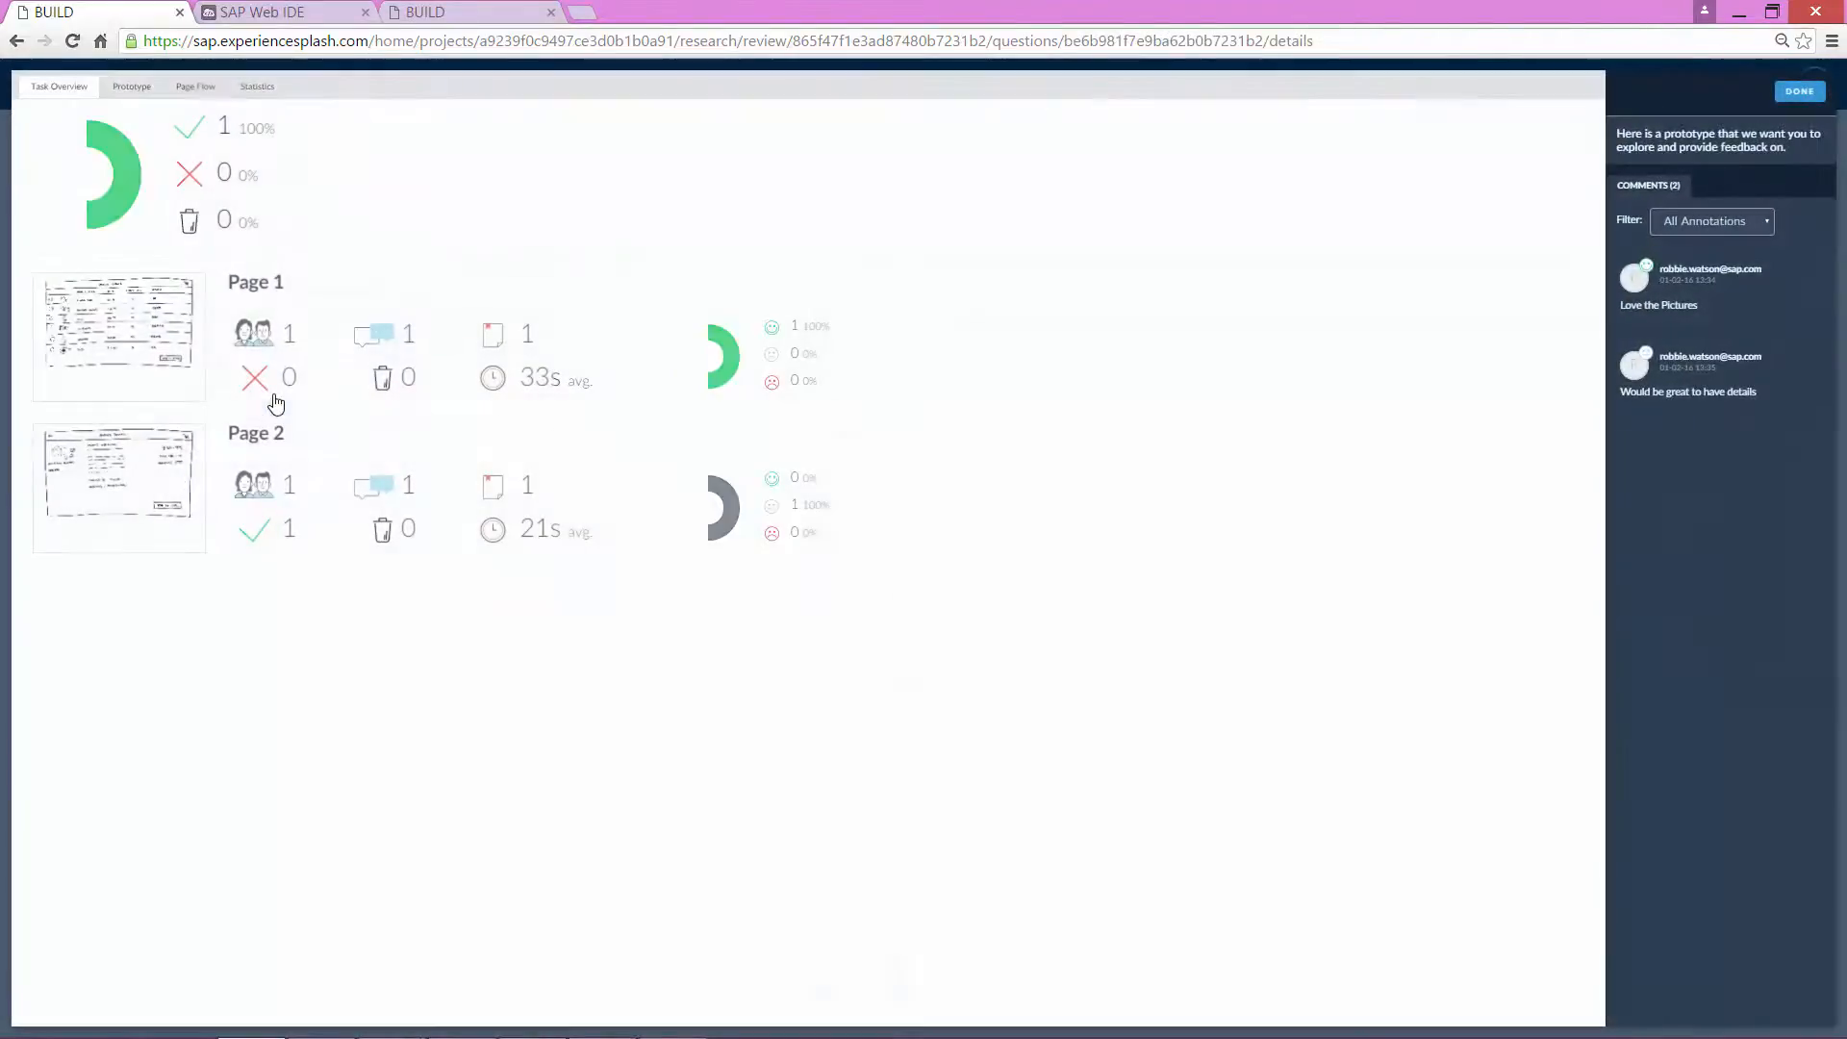
click(162, 493)
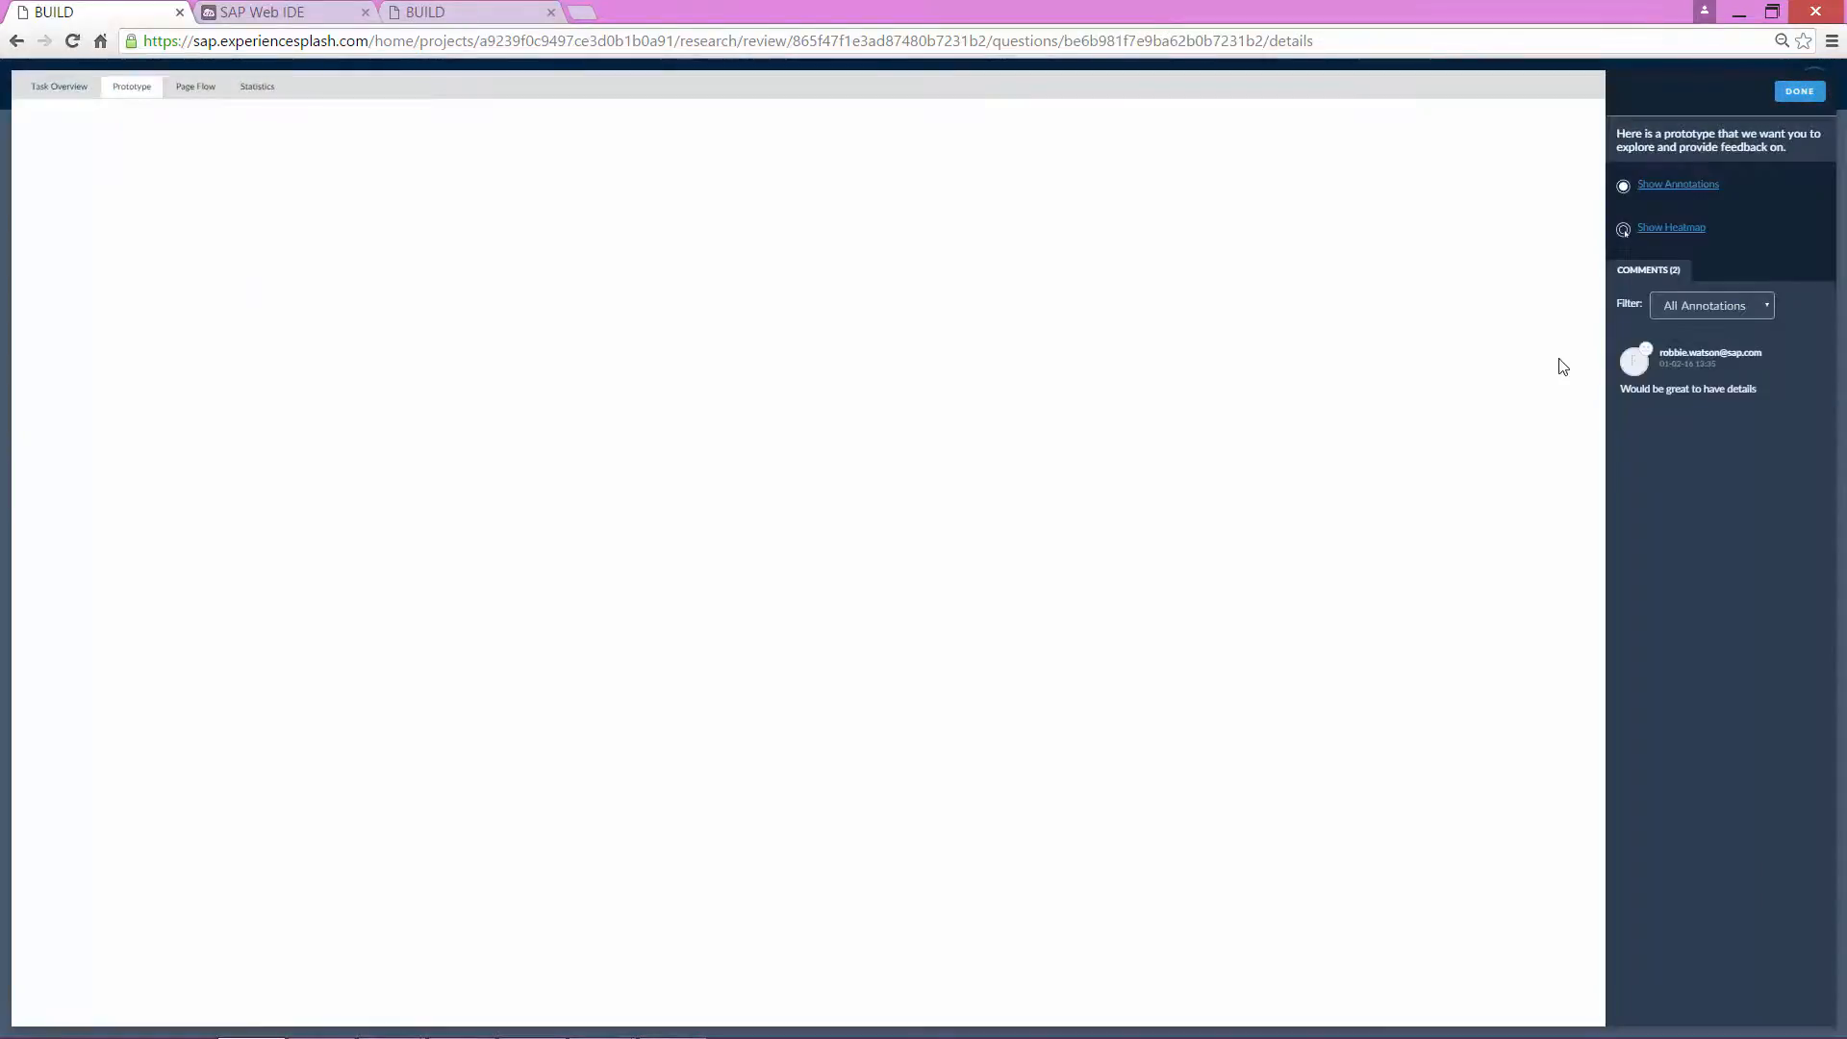
click(1679, 361)
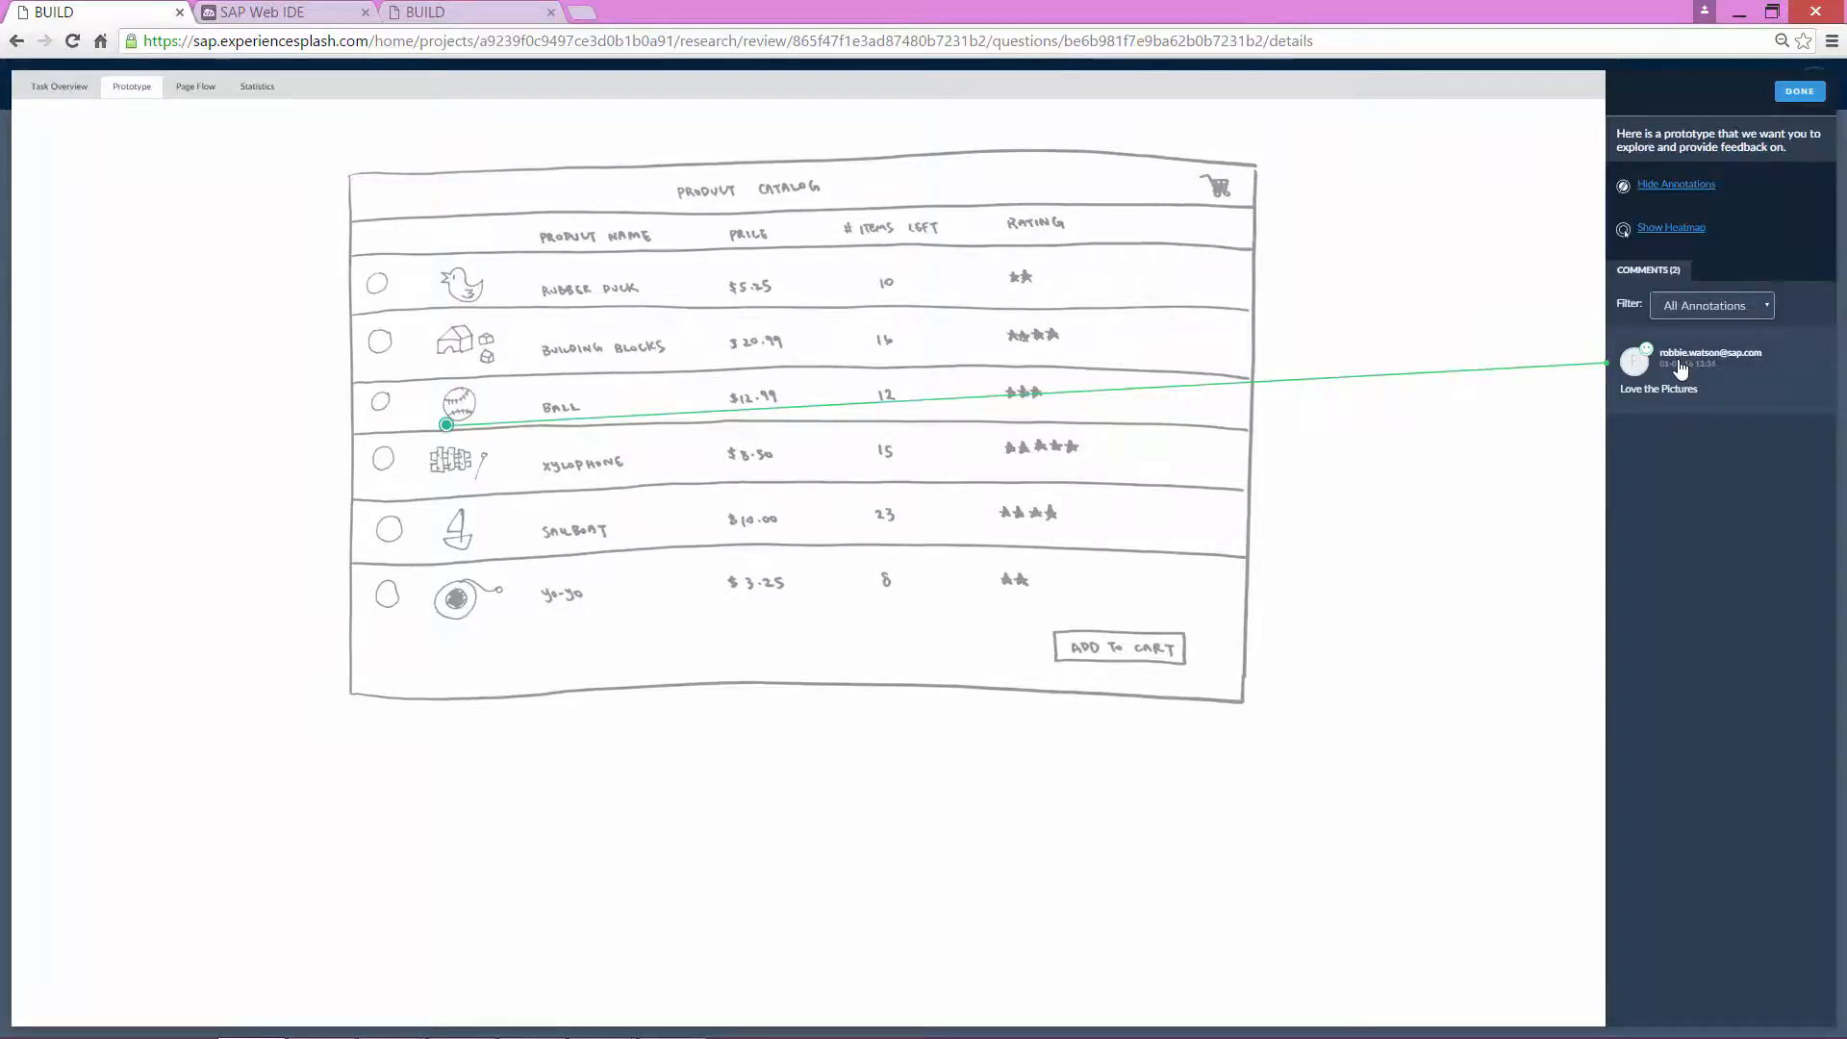
- View the heatmap on Page 1 and the participant's page flow, and close the task results
click(1674, 231)
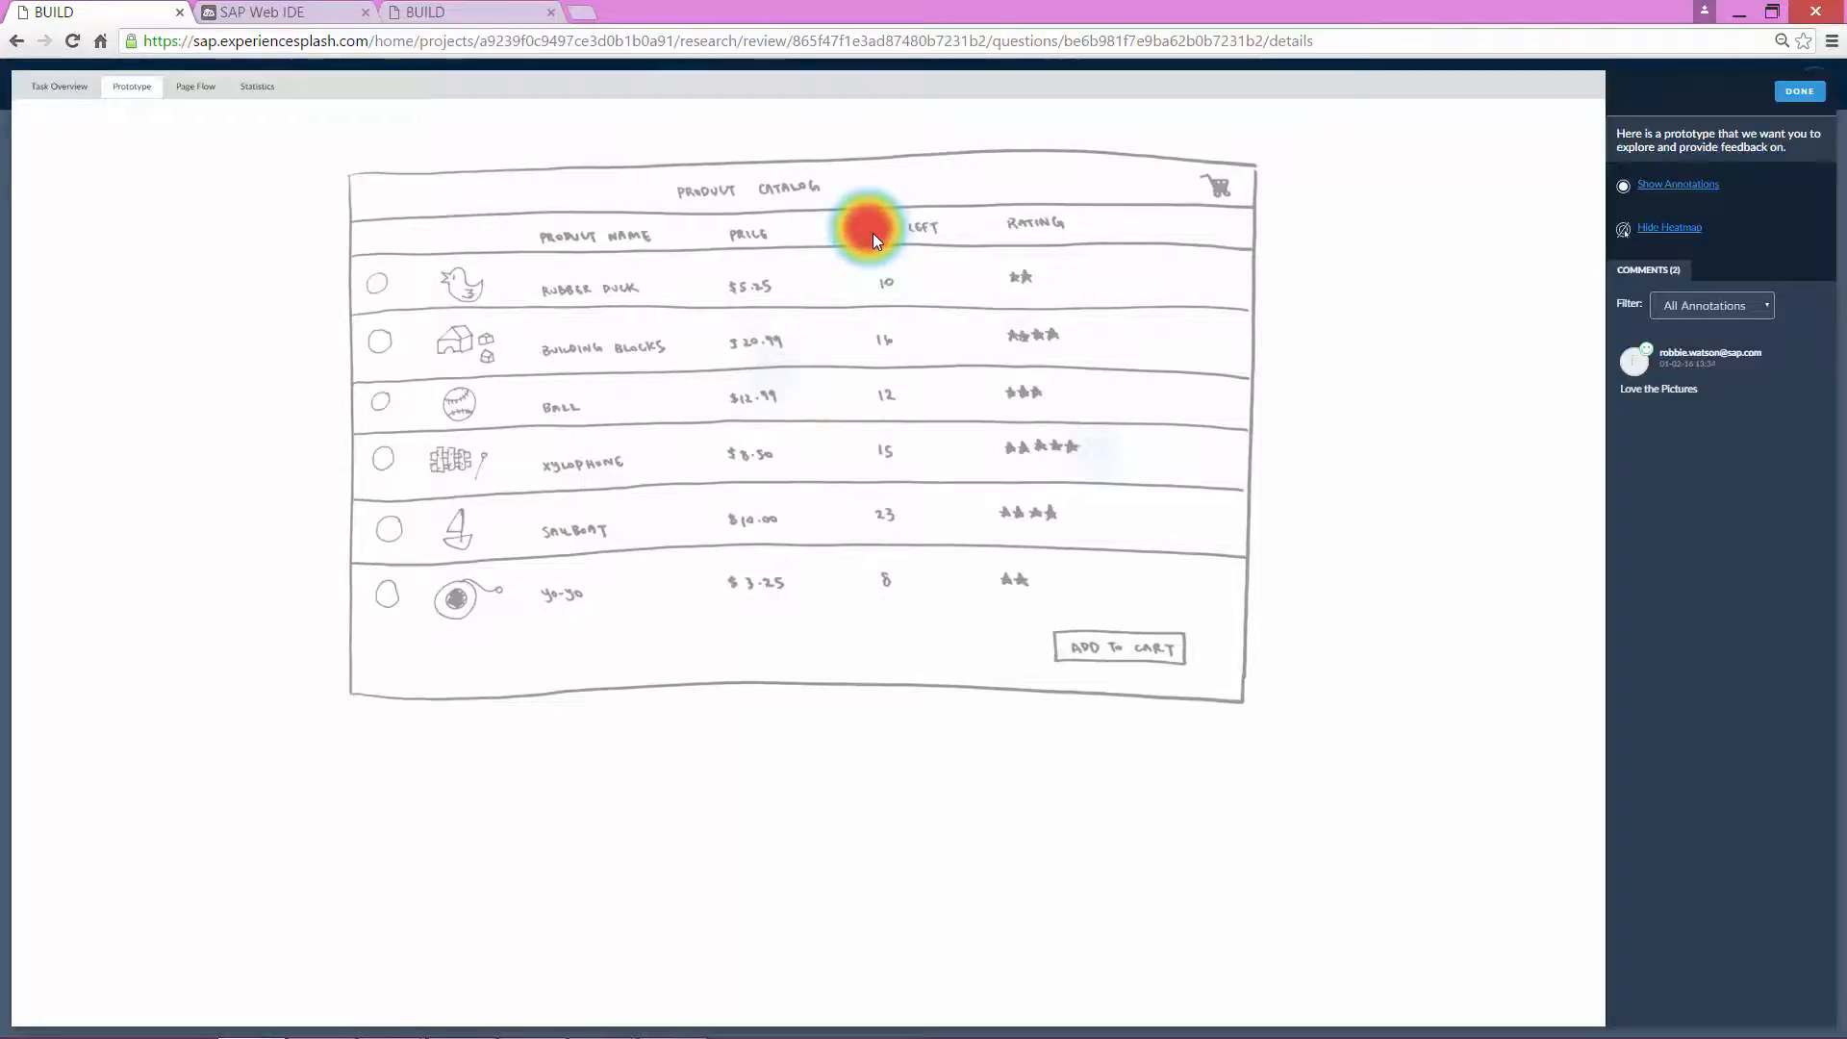
click(206, 97)
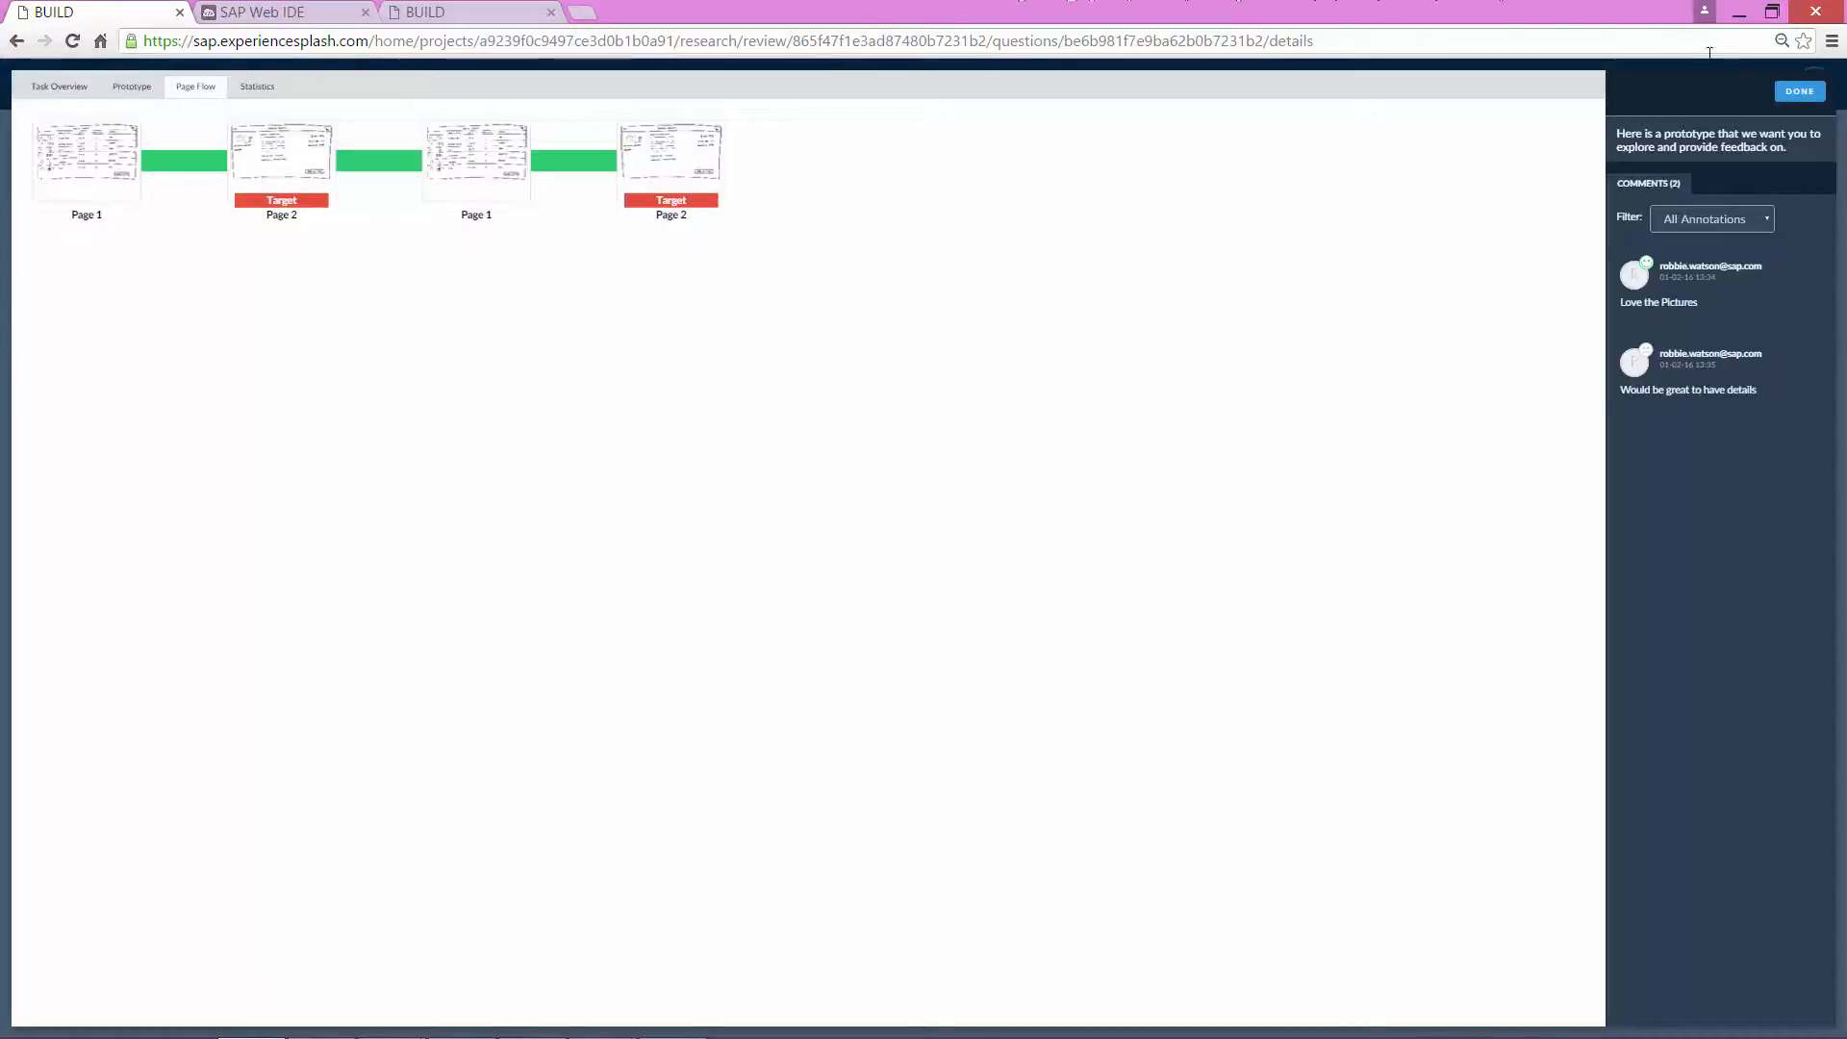
click(1791, 94)
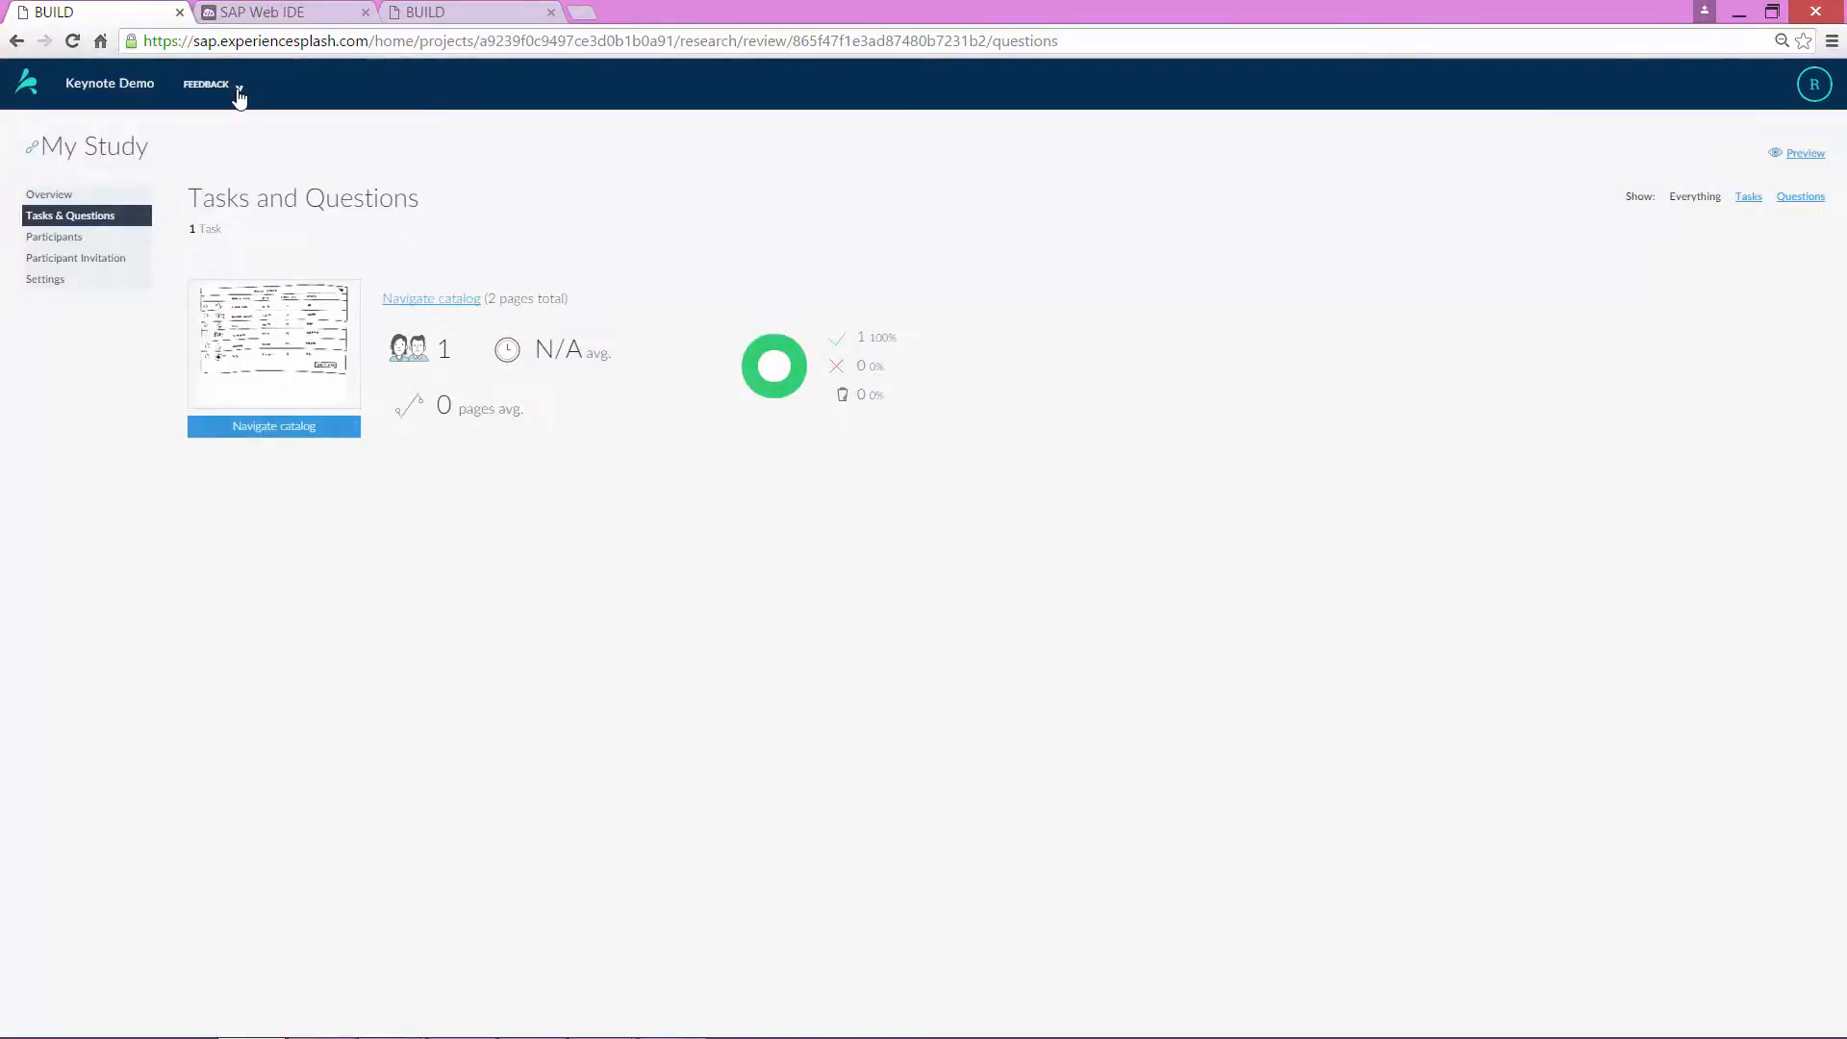
- Open the prototype, replace both sketch pages with two responsive pages, and open the new Page 1 for editing
click(237, 91)
click(164, 175)
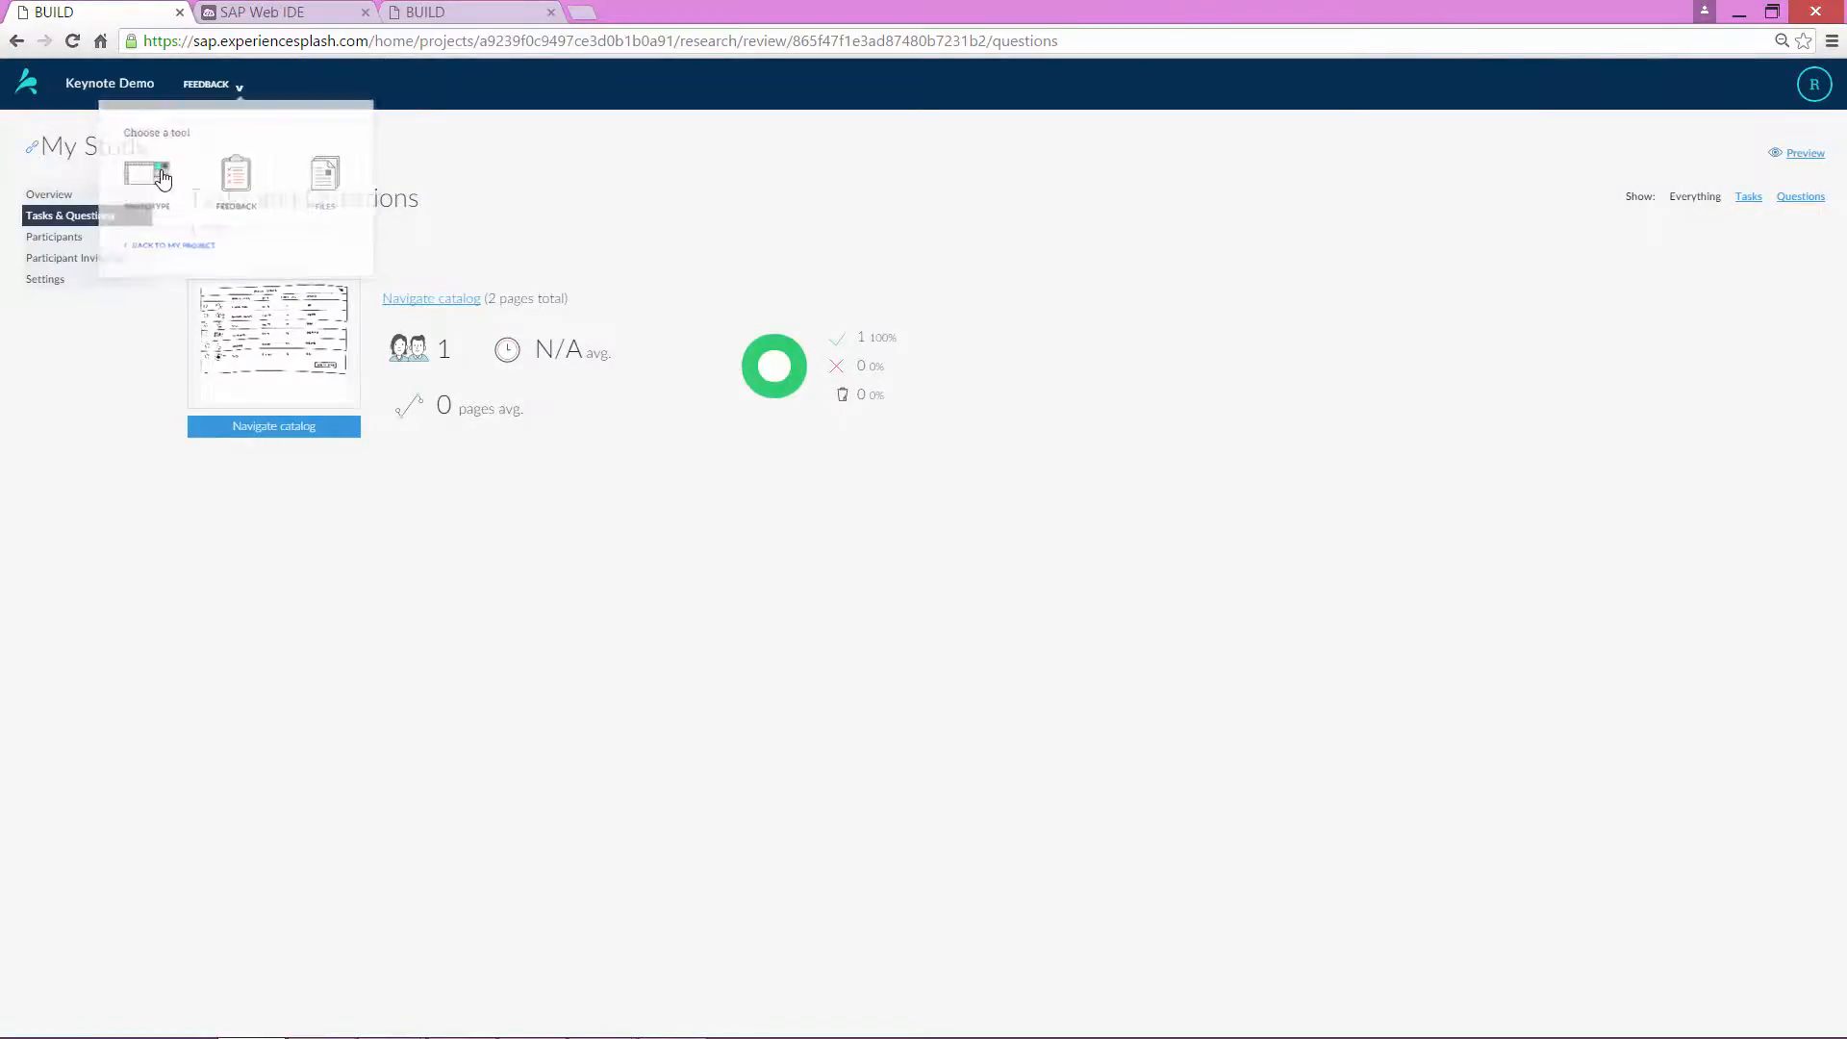
click(111, 184)
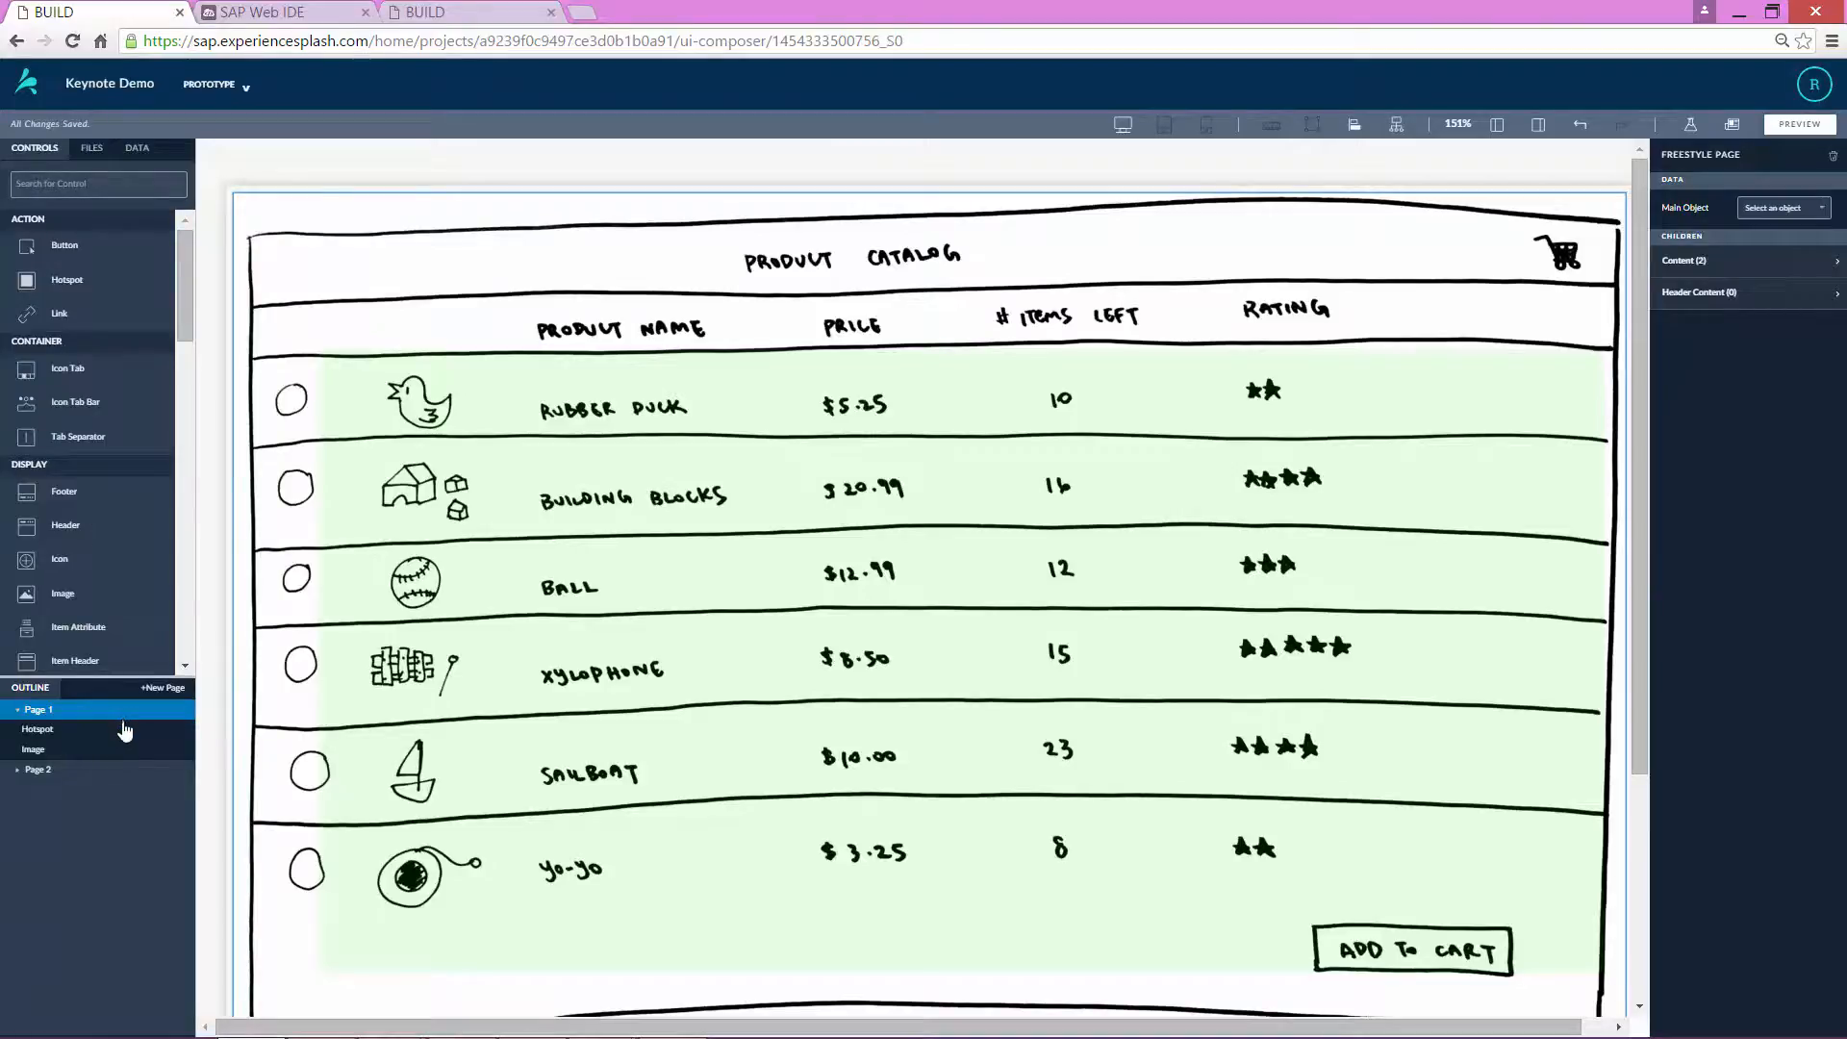
key(Delete)
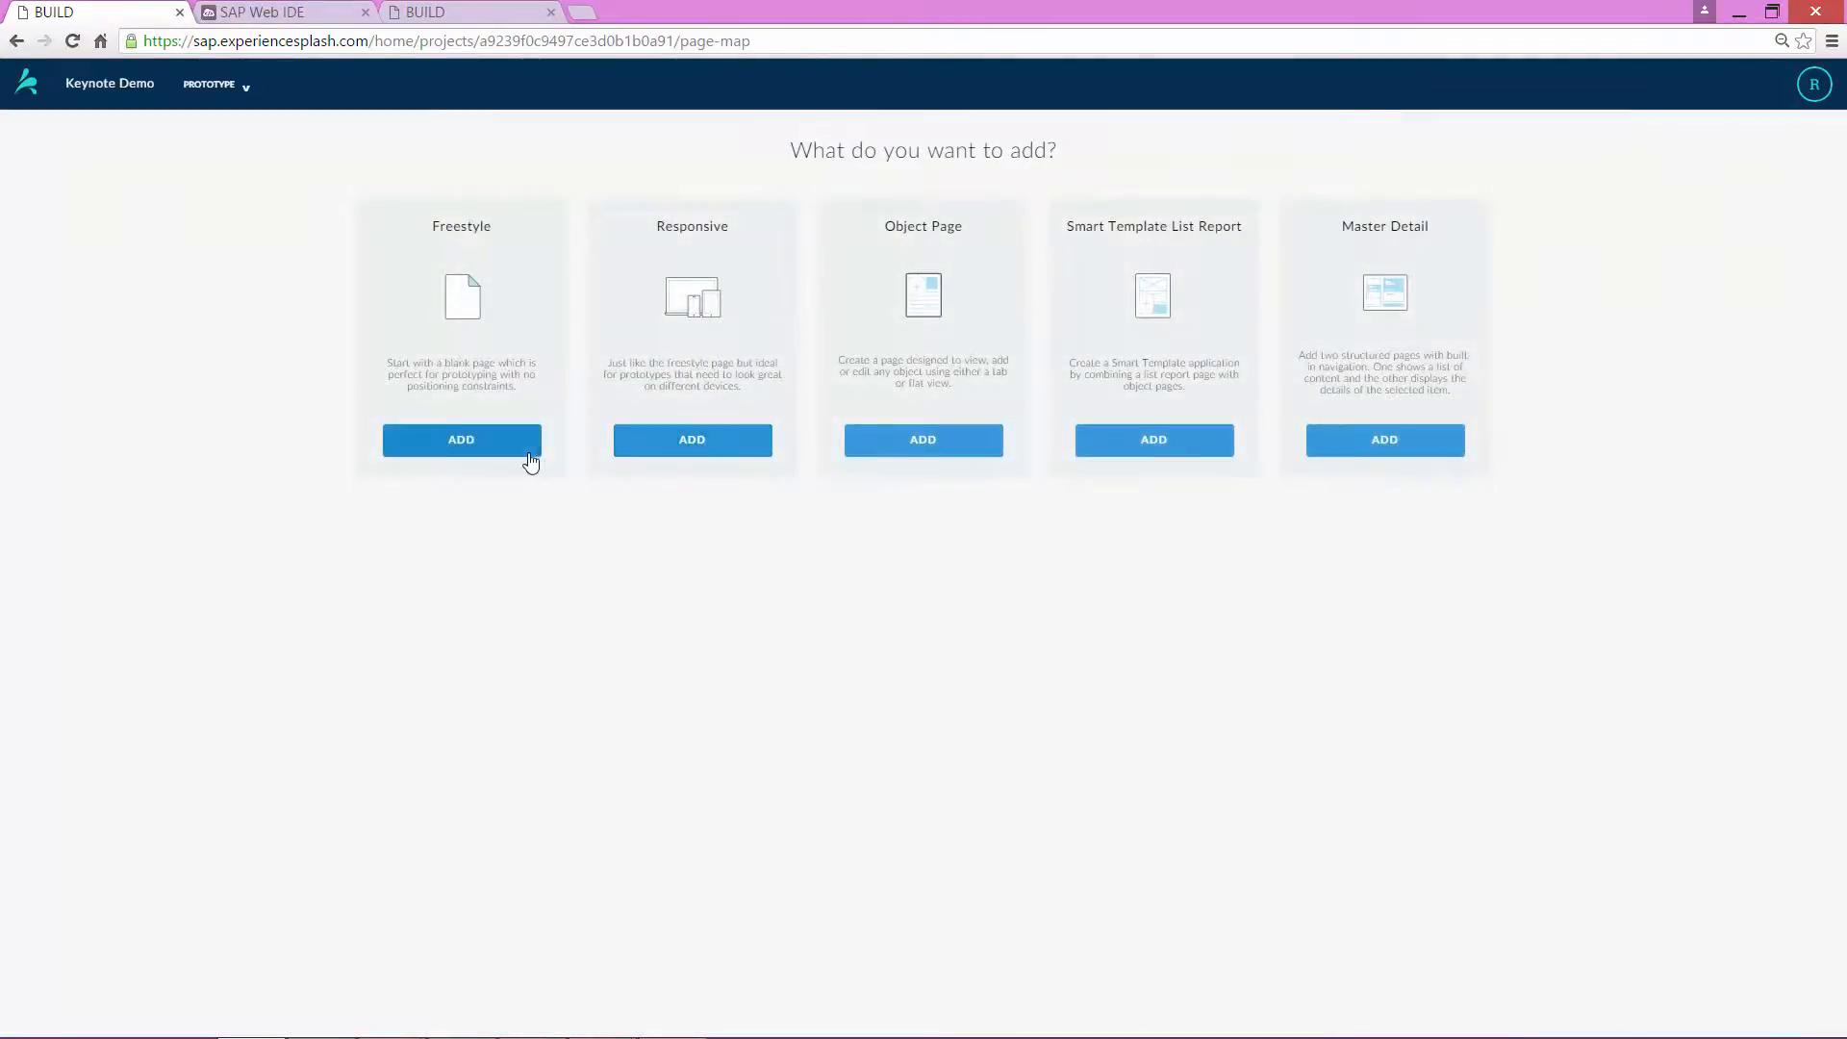
click(667, 450)
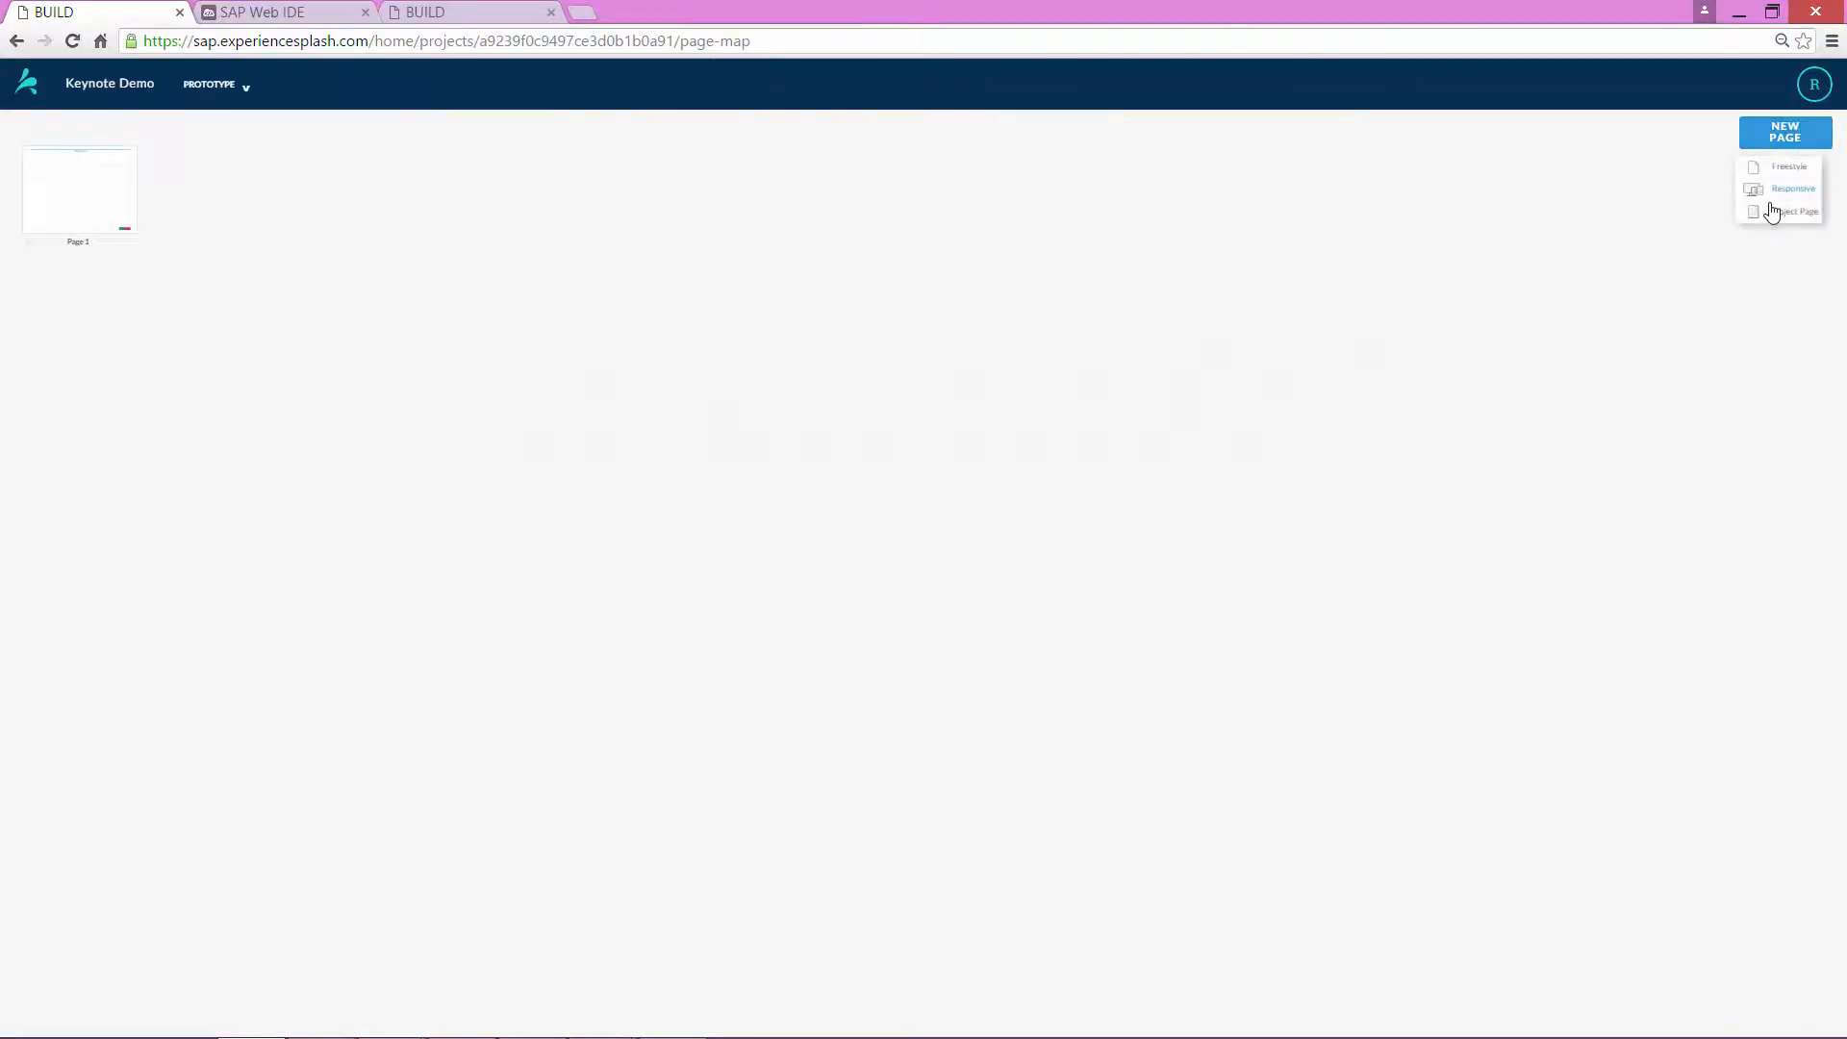
click(96, 208)
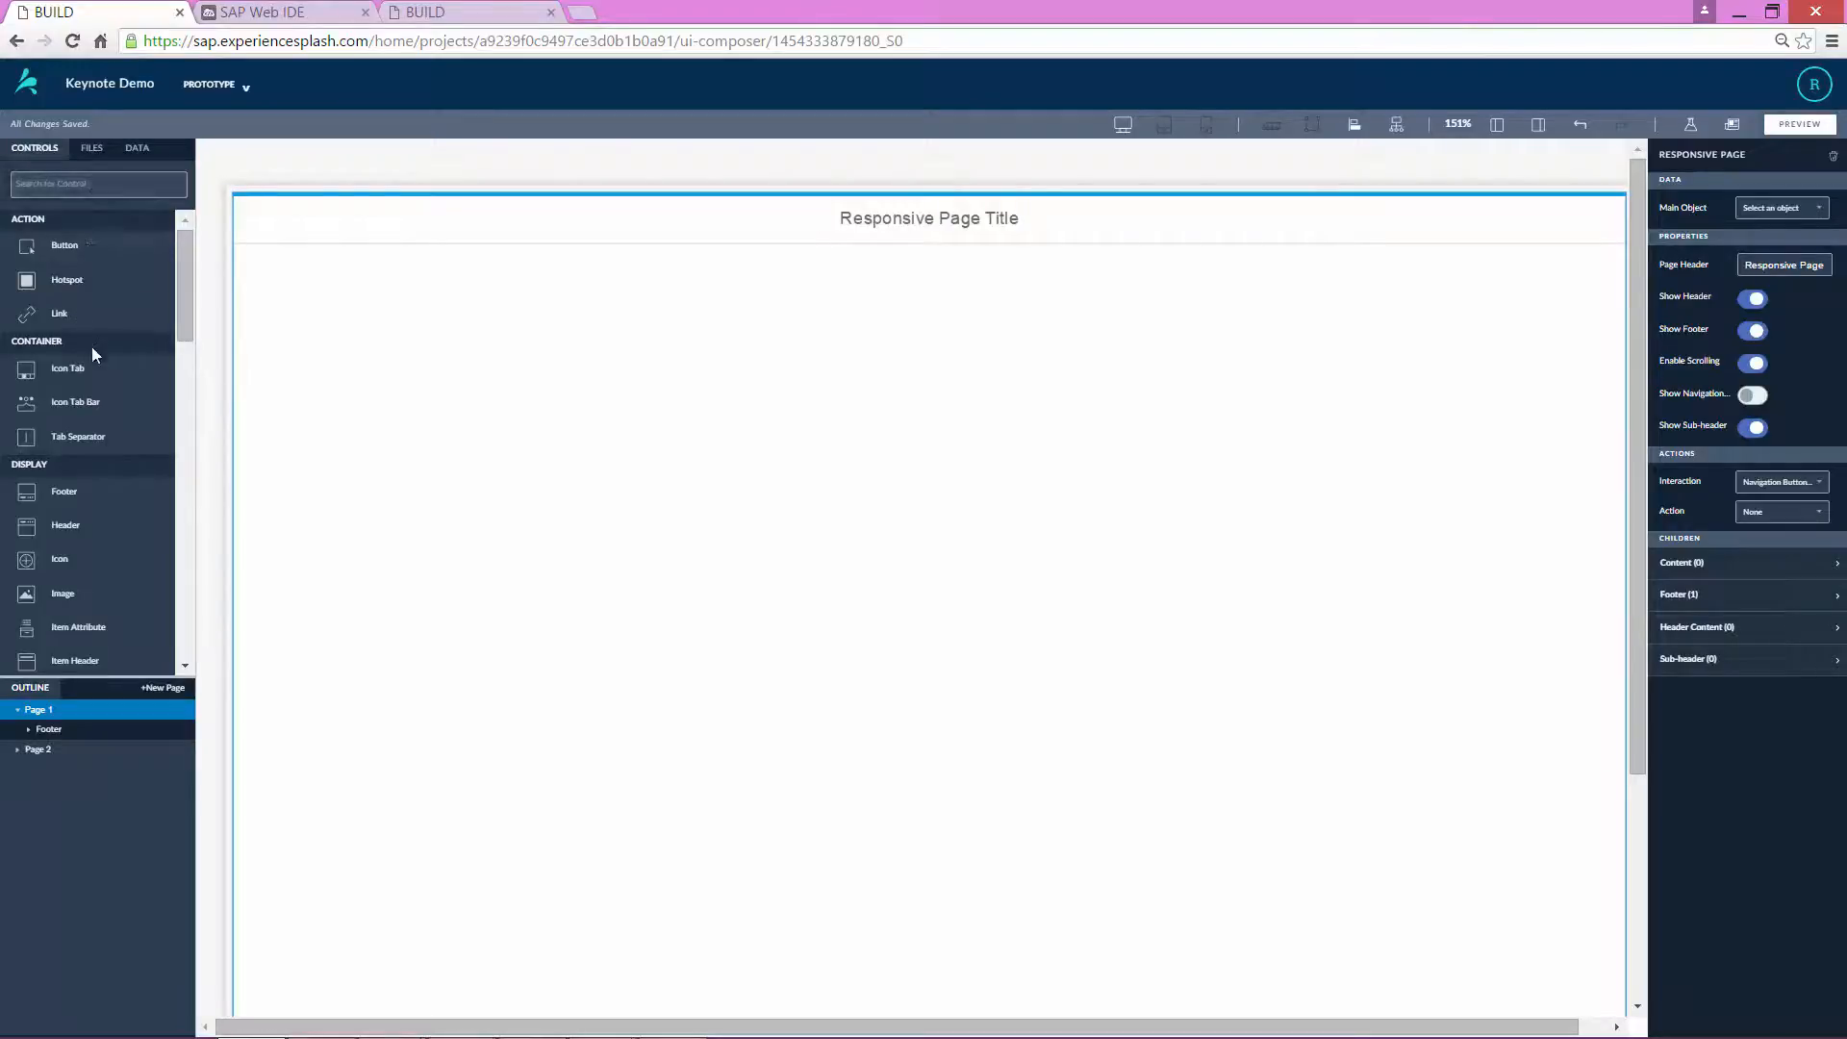
- Find the Table control, place it below the title on Page 1 and select the table's first row
click(64, 193)
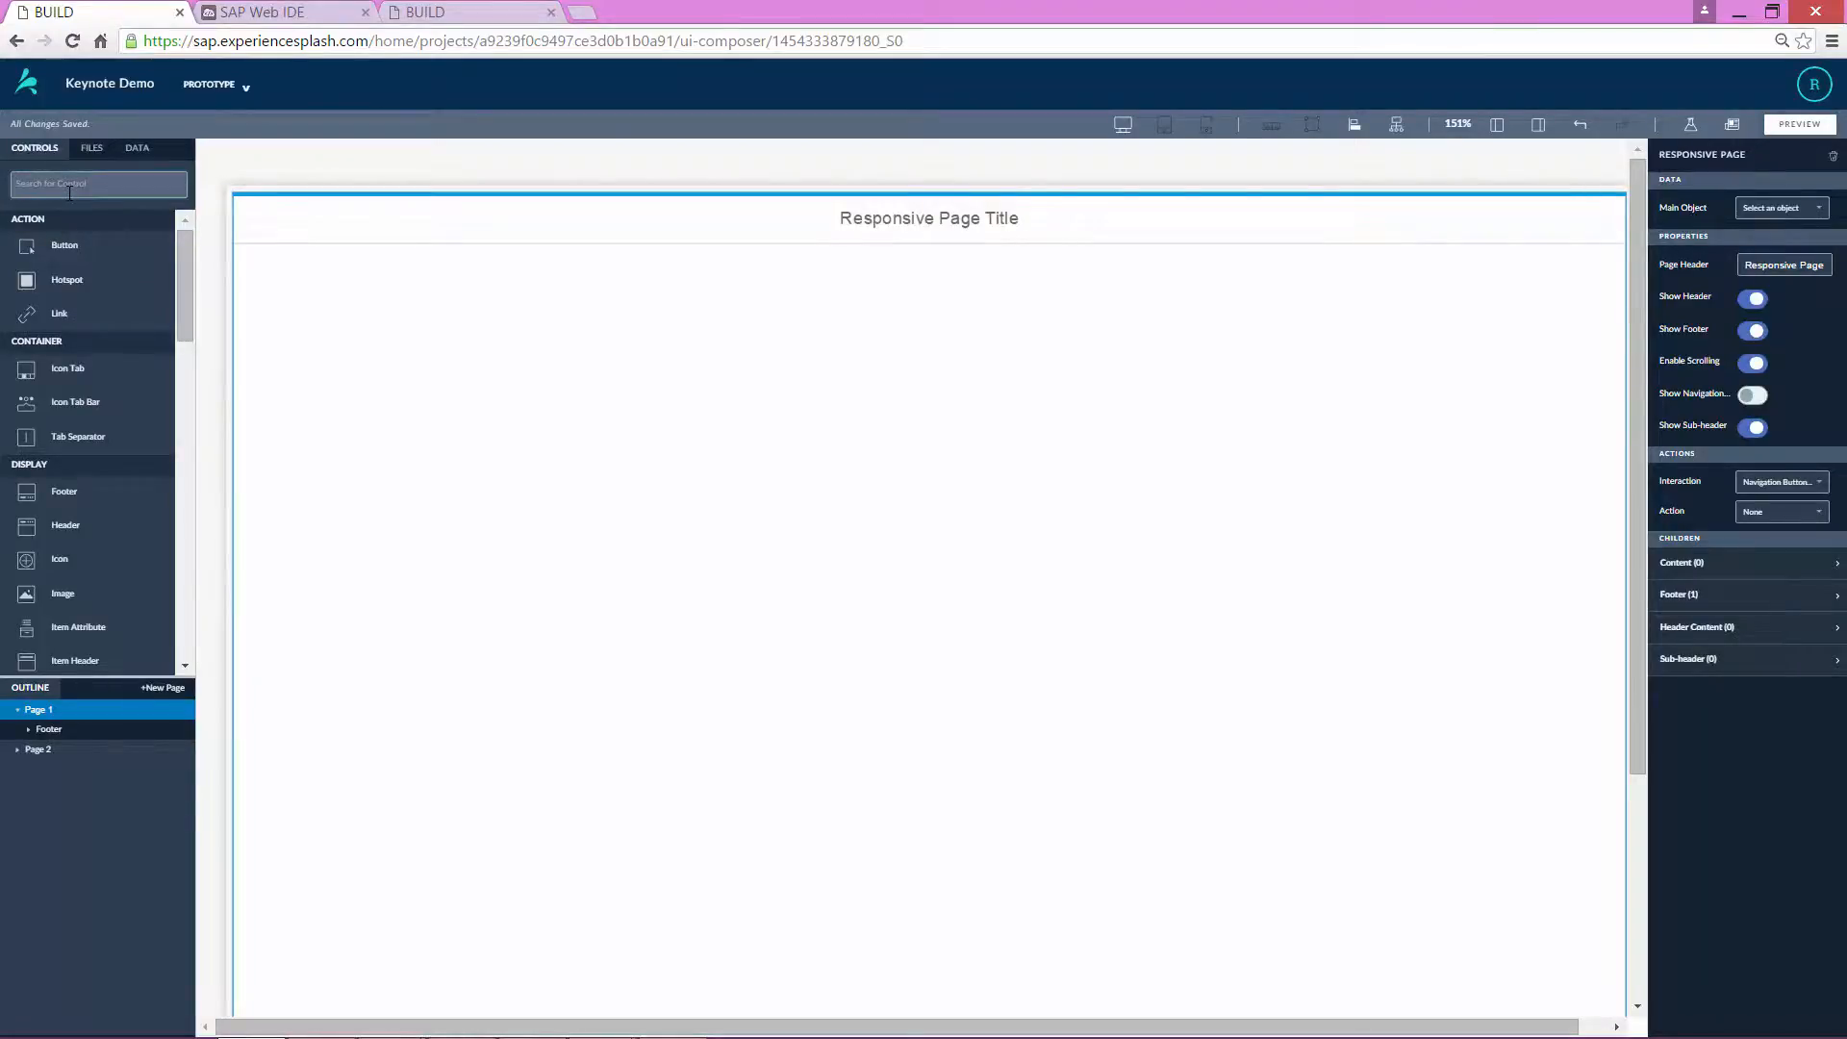
text(table)
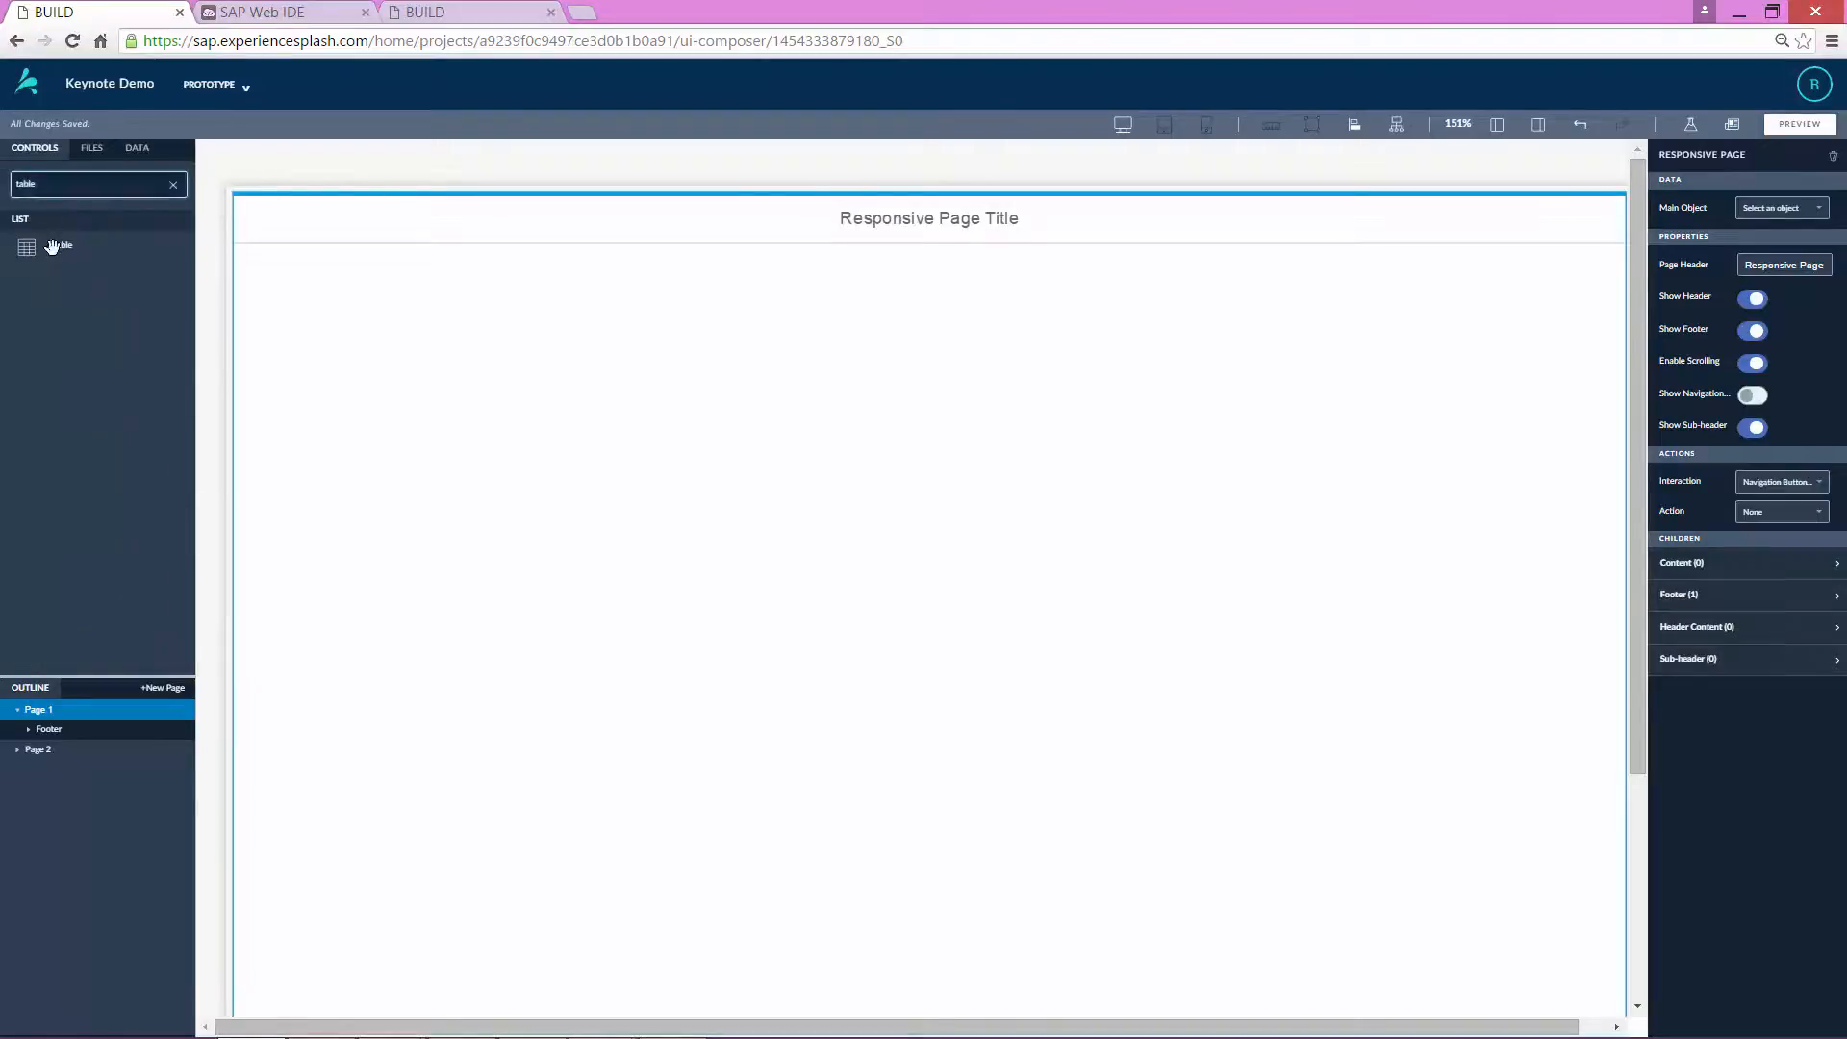
drag(54, 248, 396, 354)
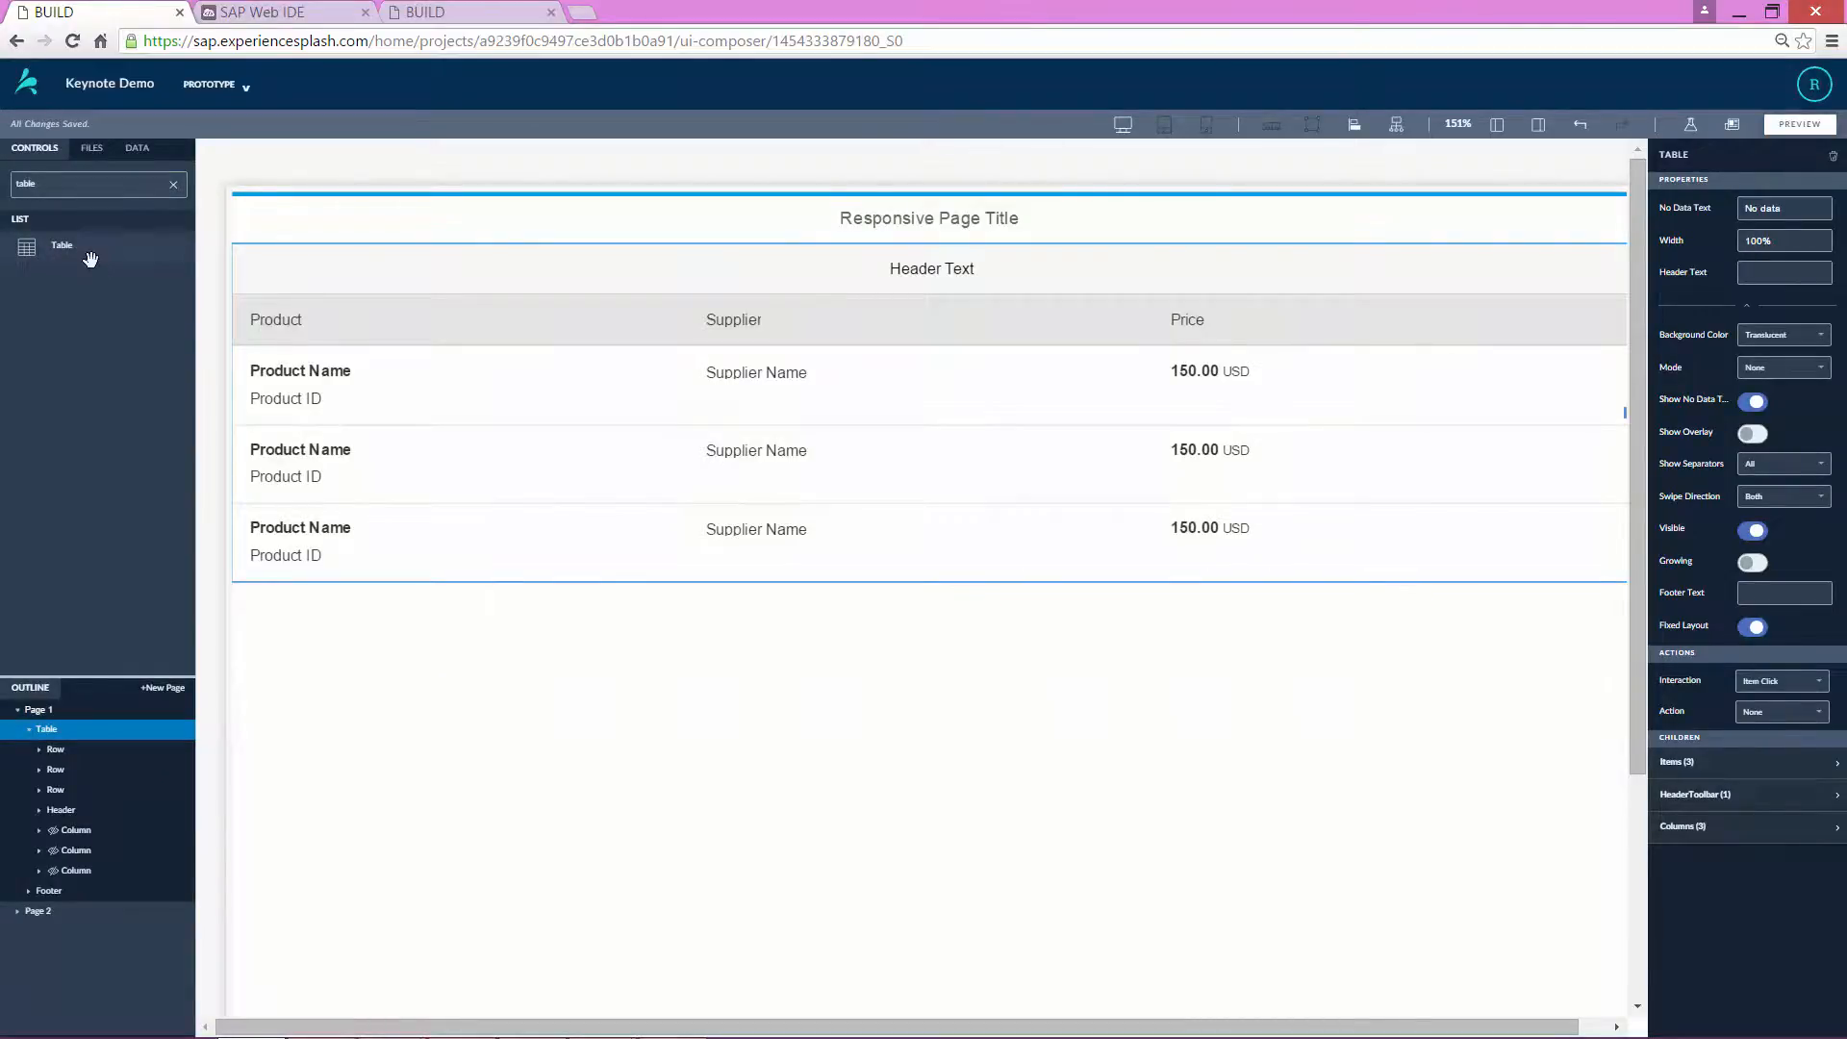
click(985, 404)
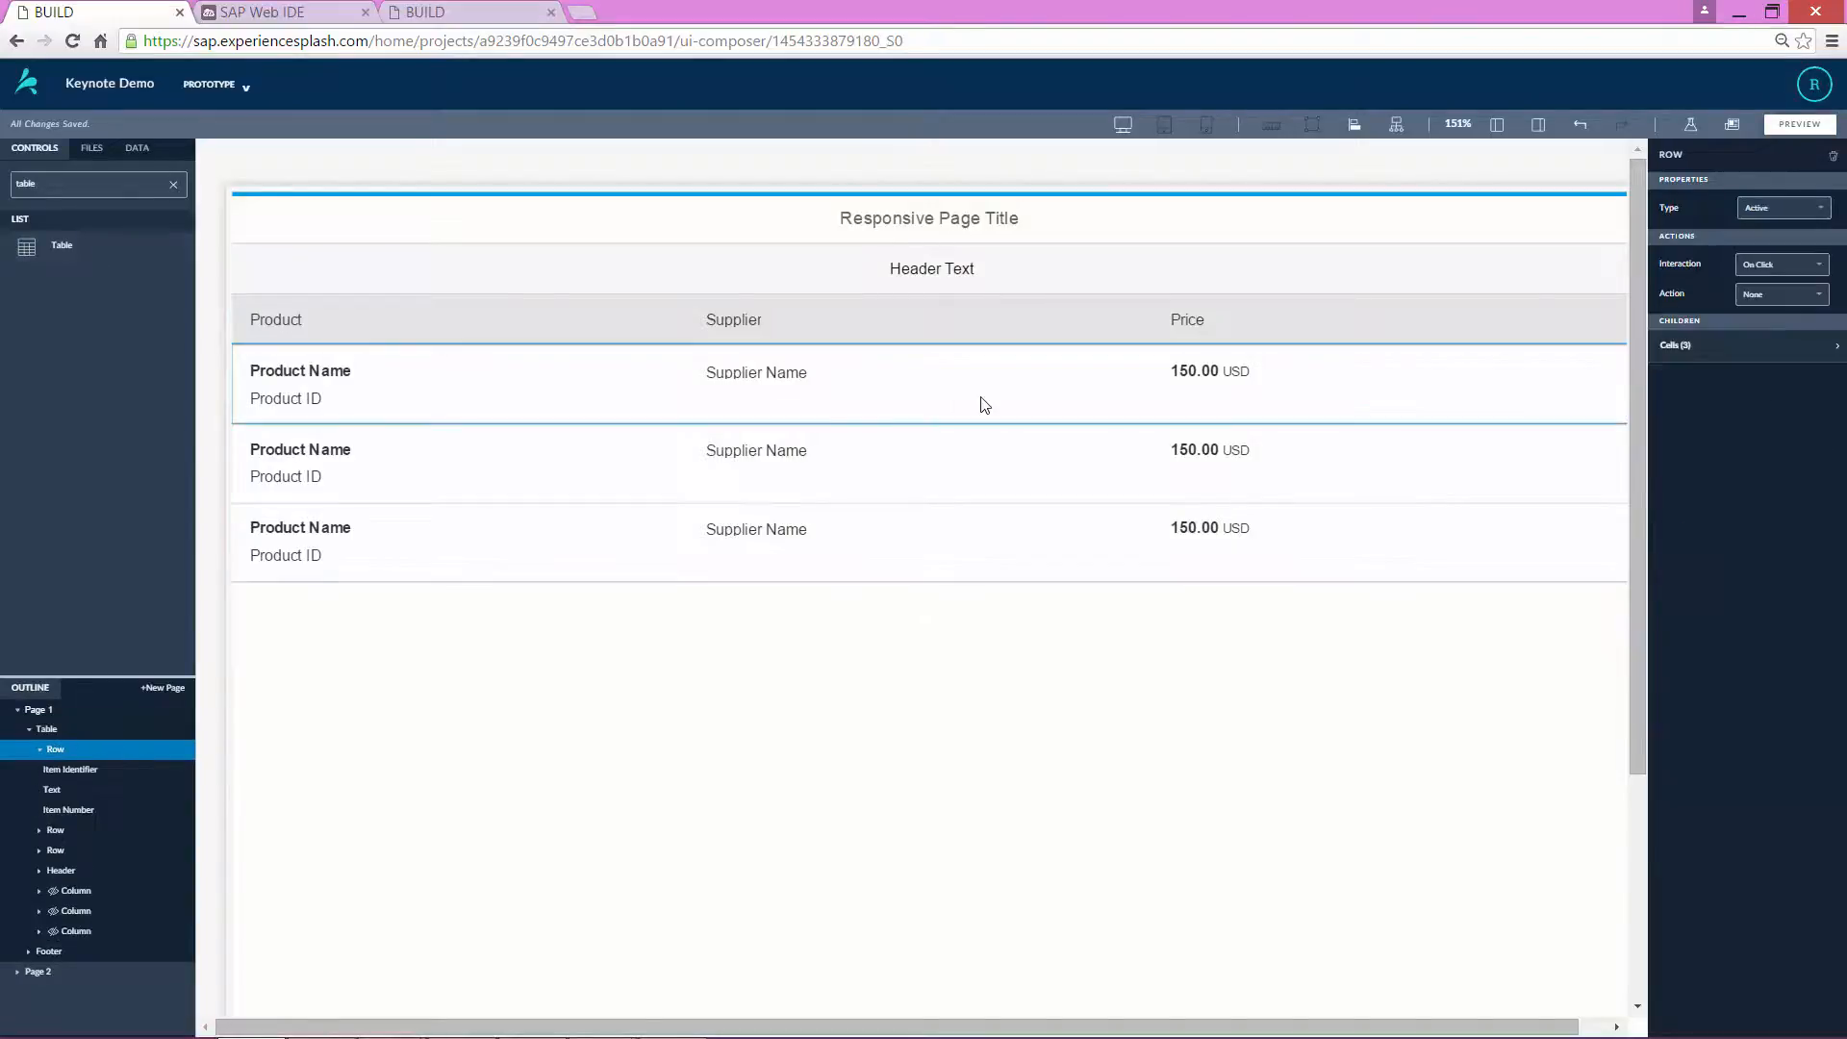
- Make the table's first row navigate to Page 2 on click, and bind the Product data object to the table
click(1780, 296)
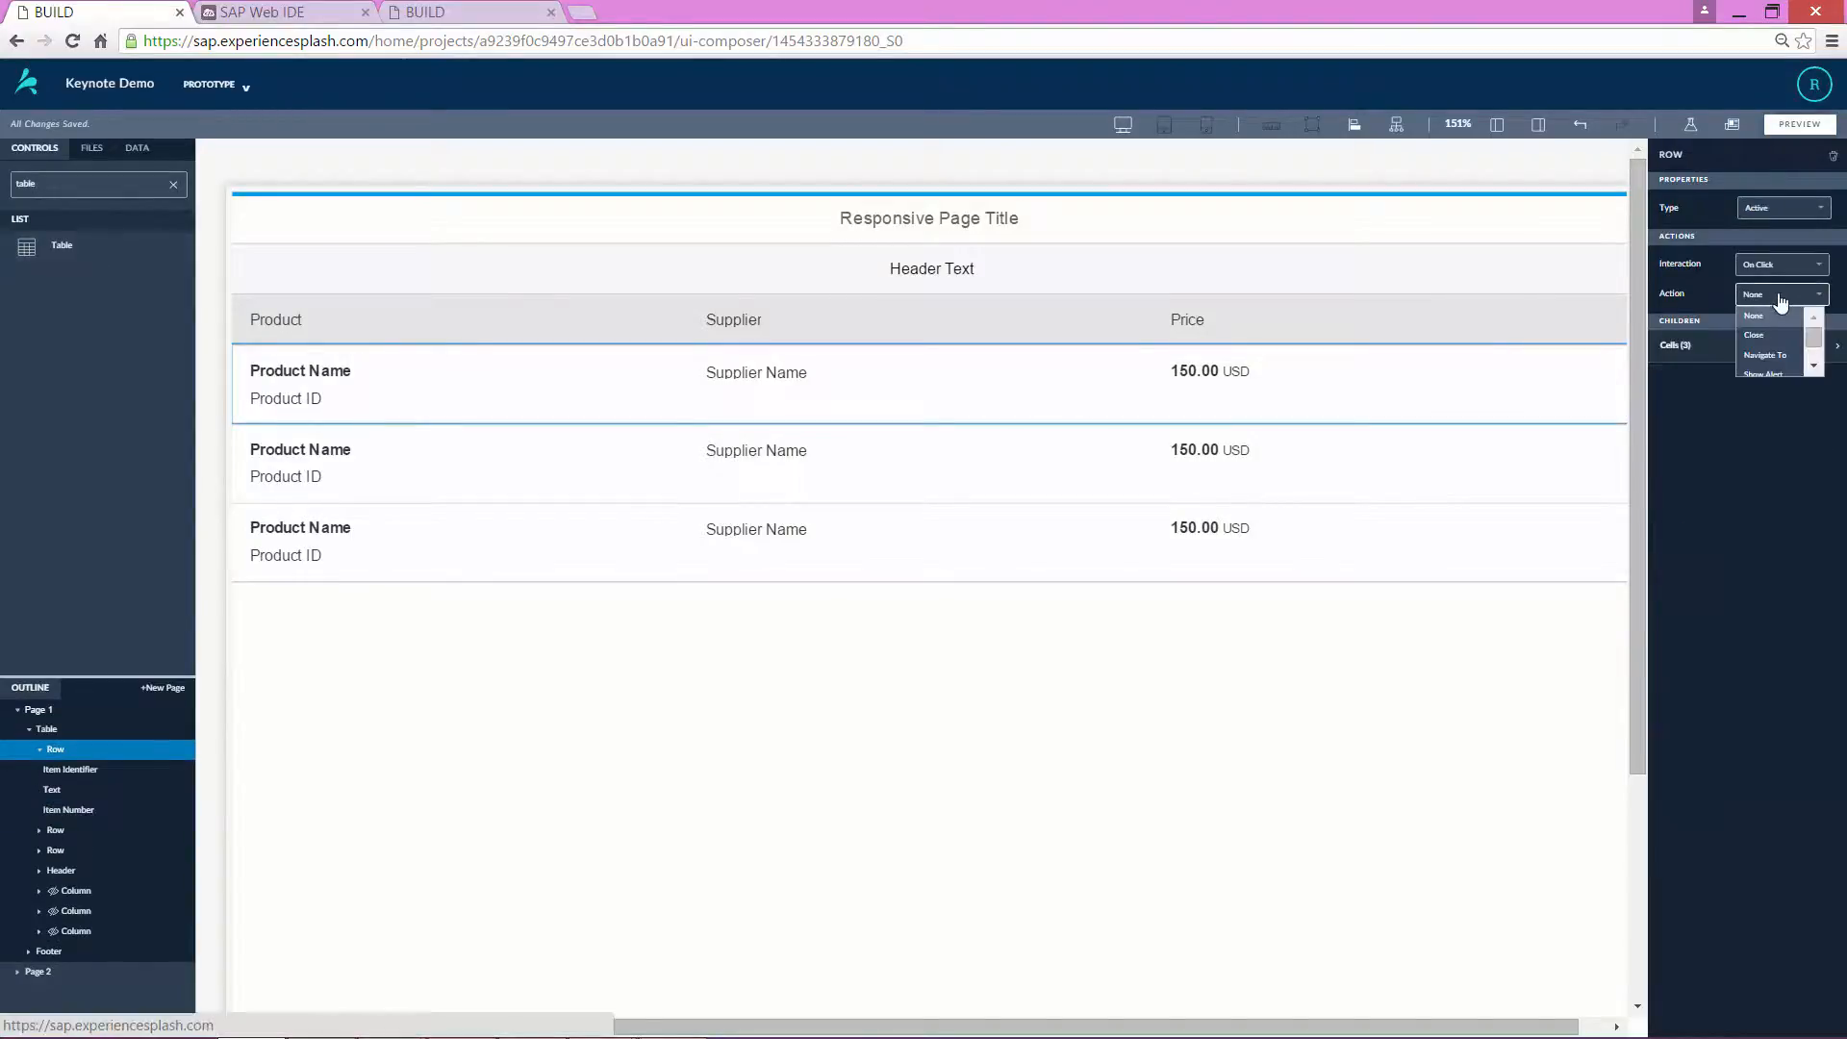
click(1771, 355)
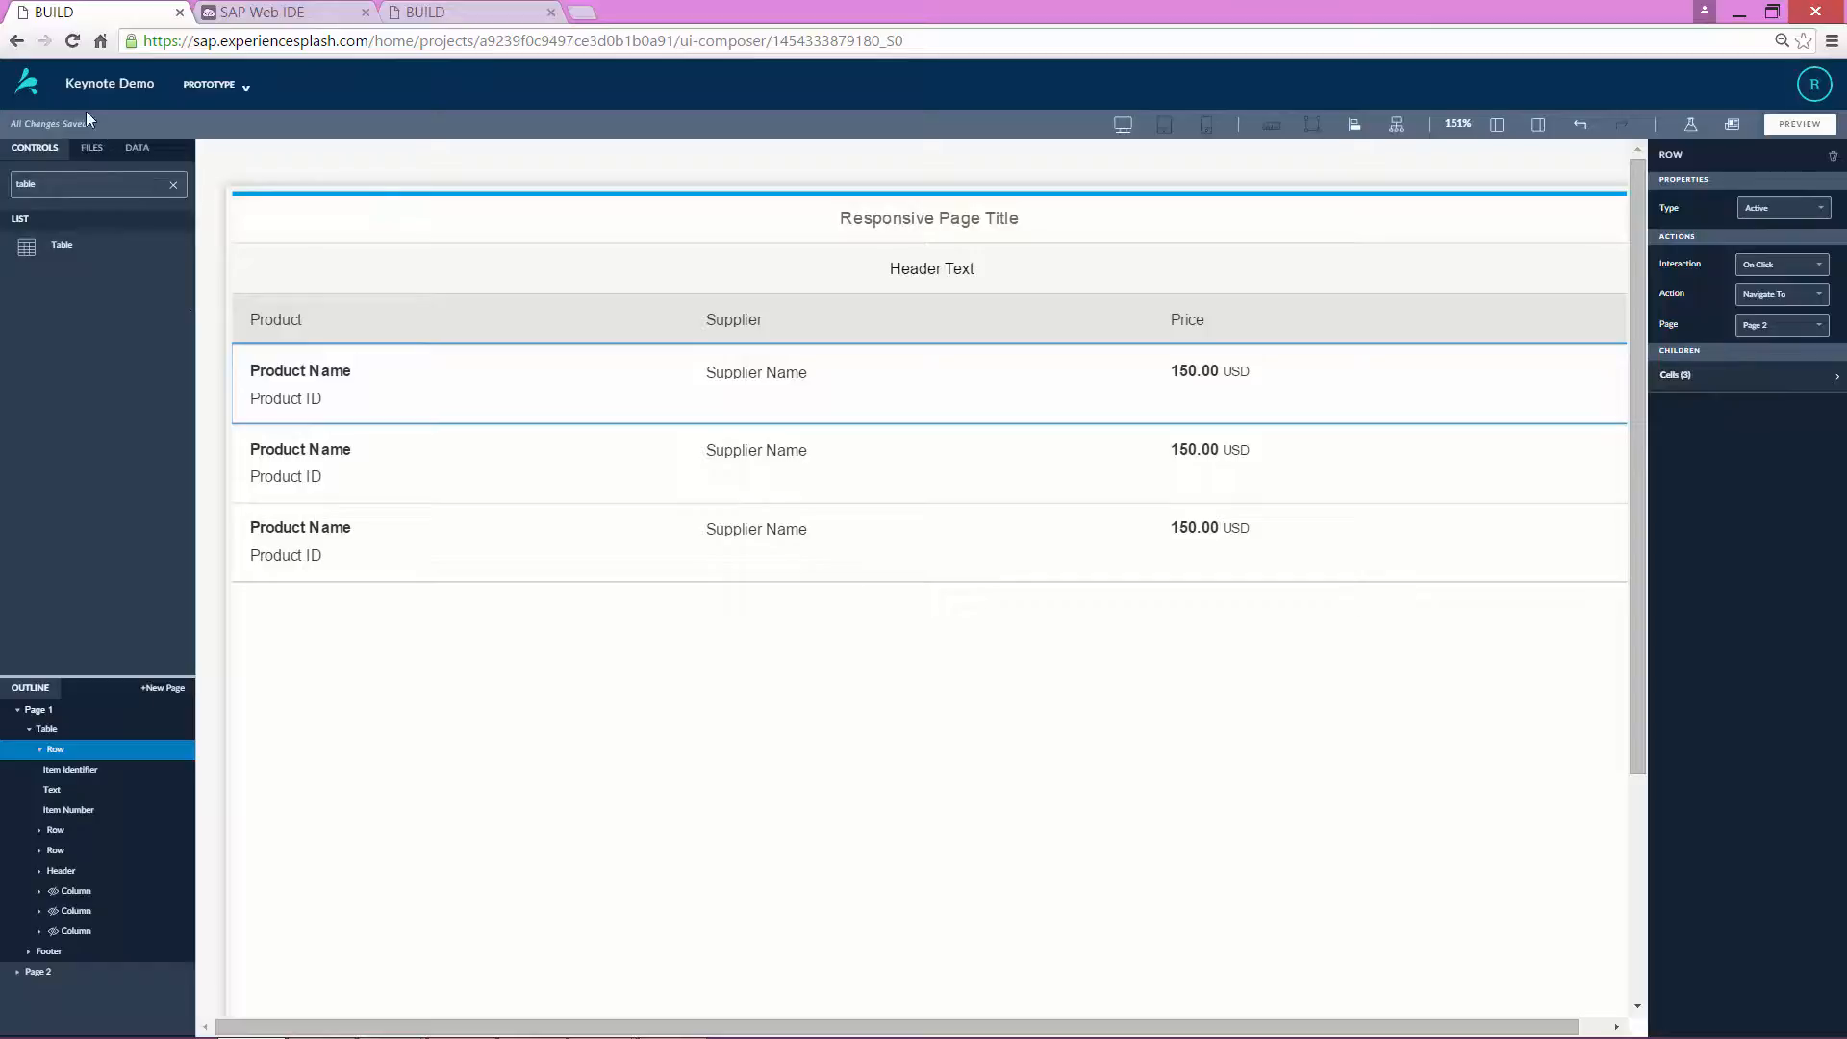
click(137, 149)
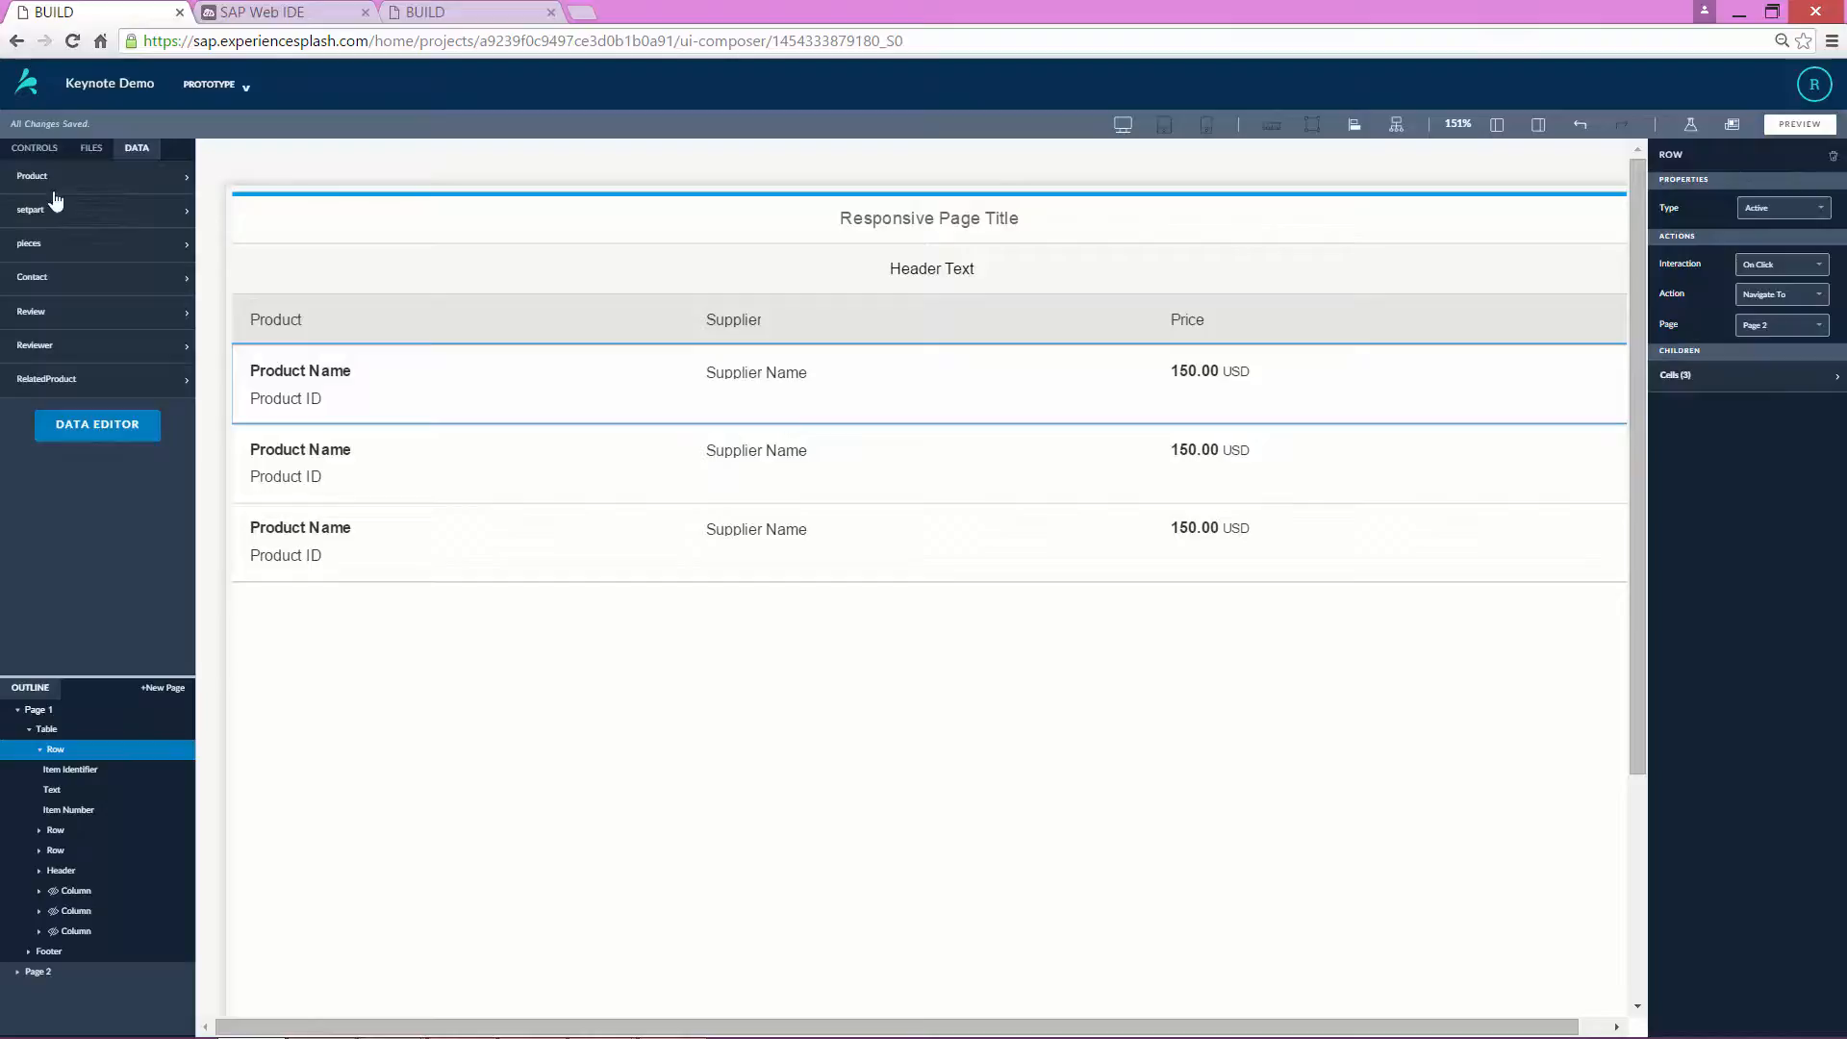
drag(43, 179, 286, 381)
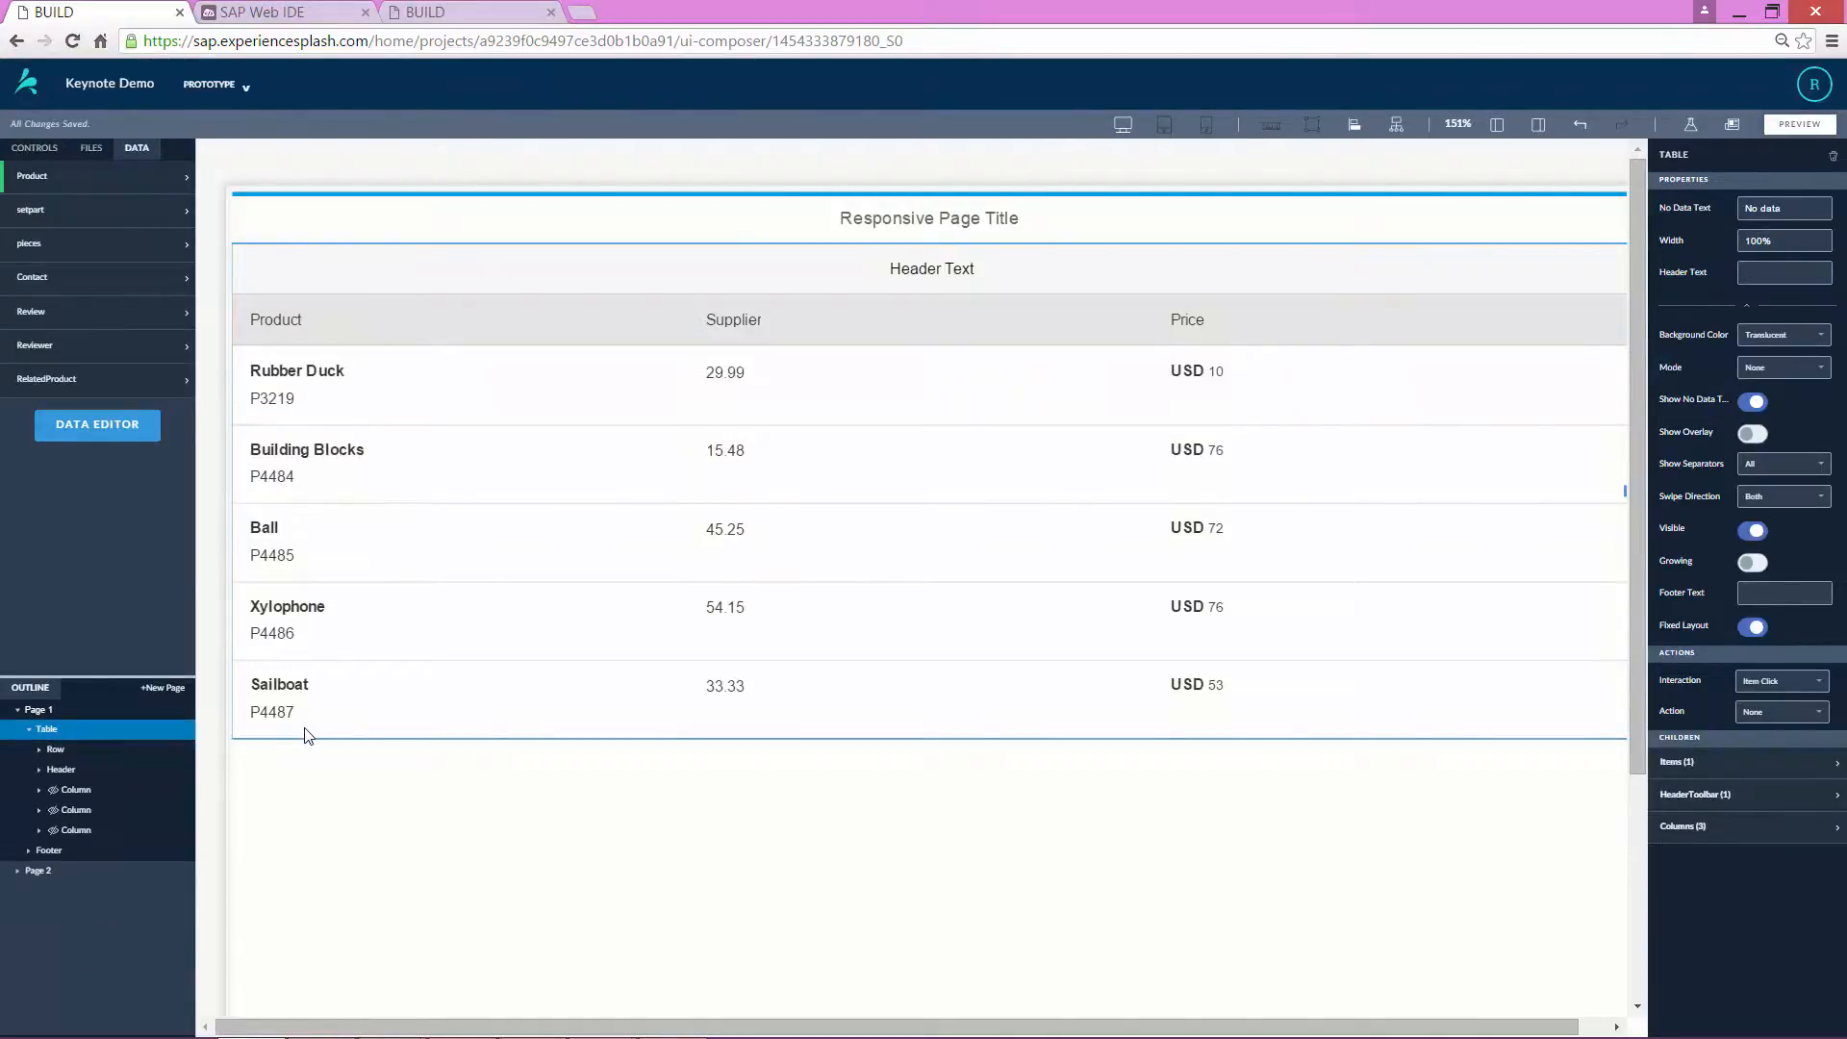
click(804, 837)
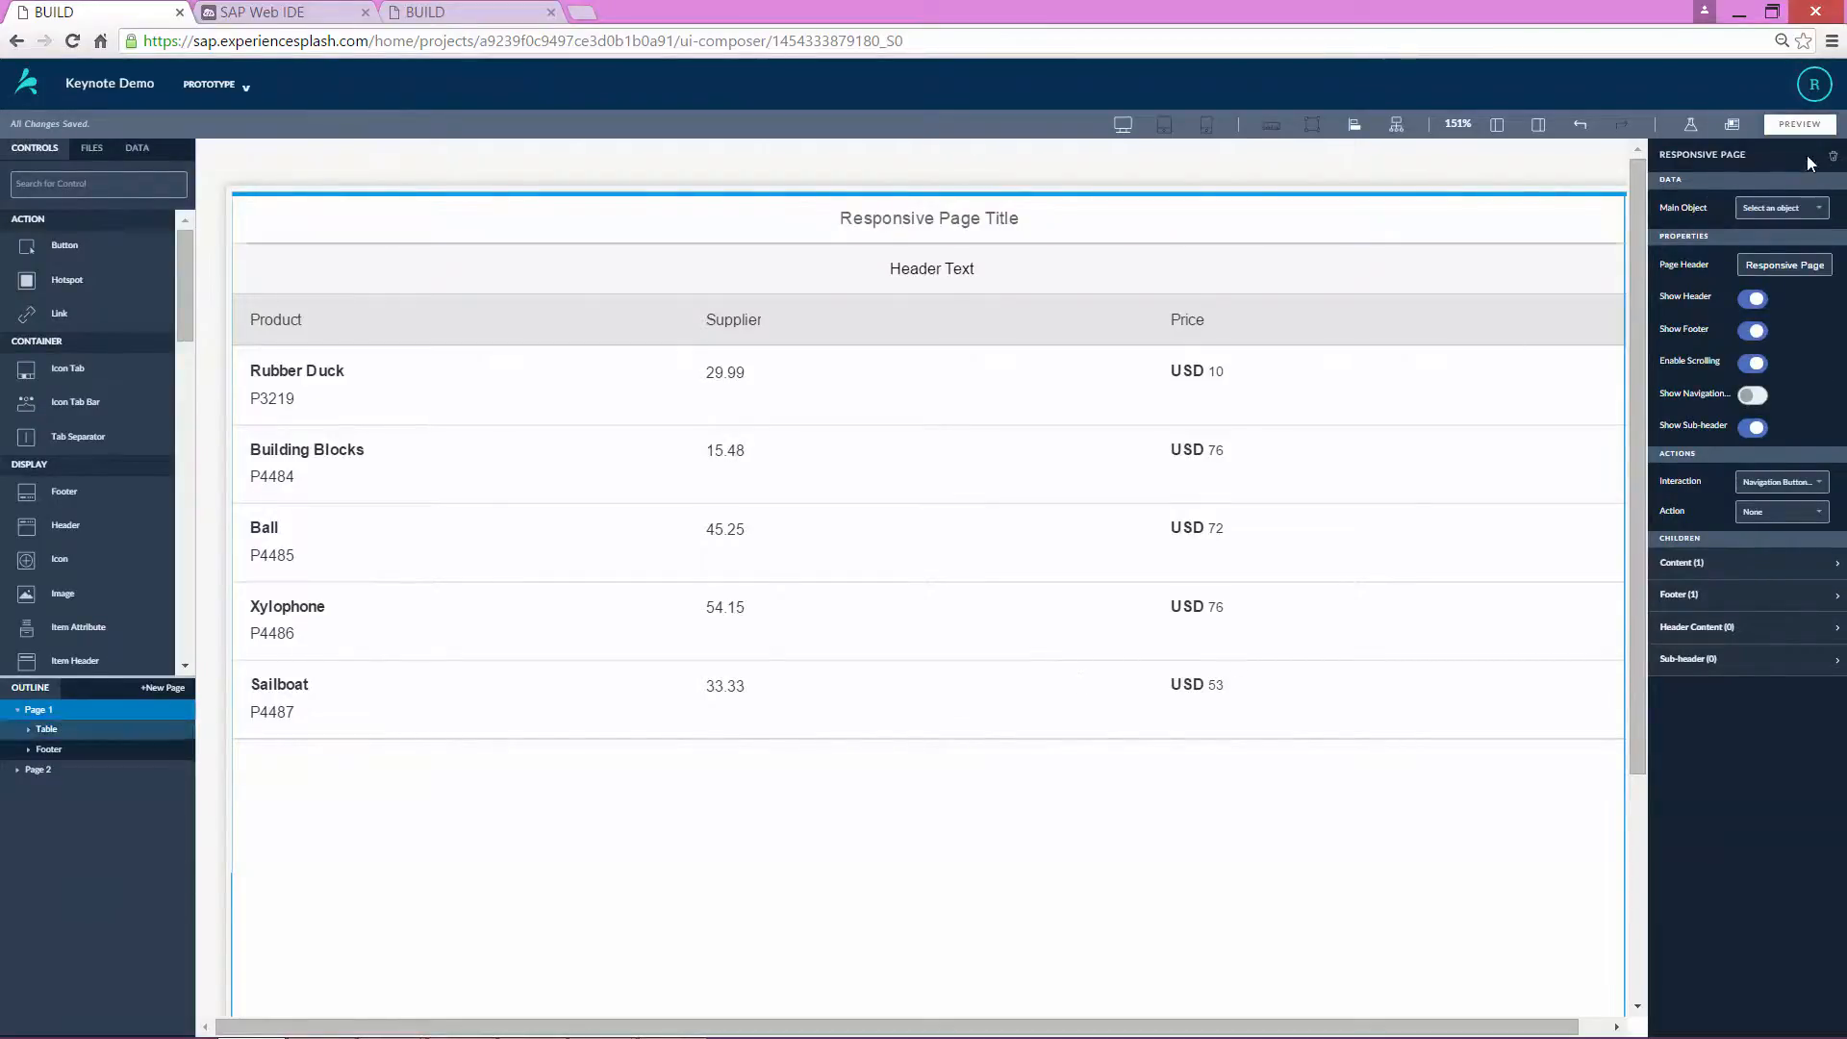
- Preview the prototype, follow the Rubber Duck row to Page 2 and back, and return to the editor
click(1798, 124)
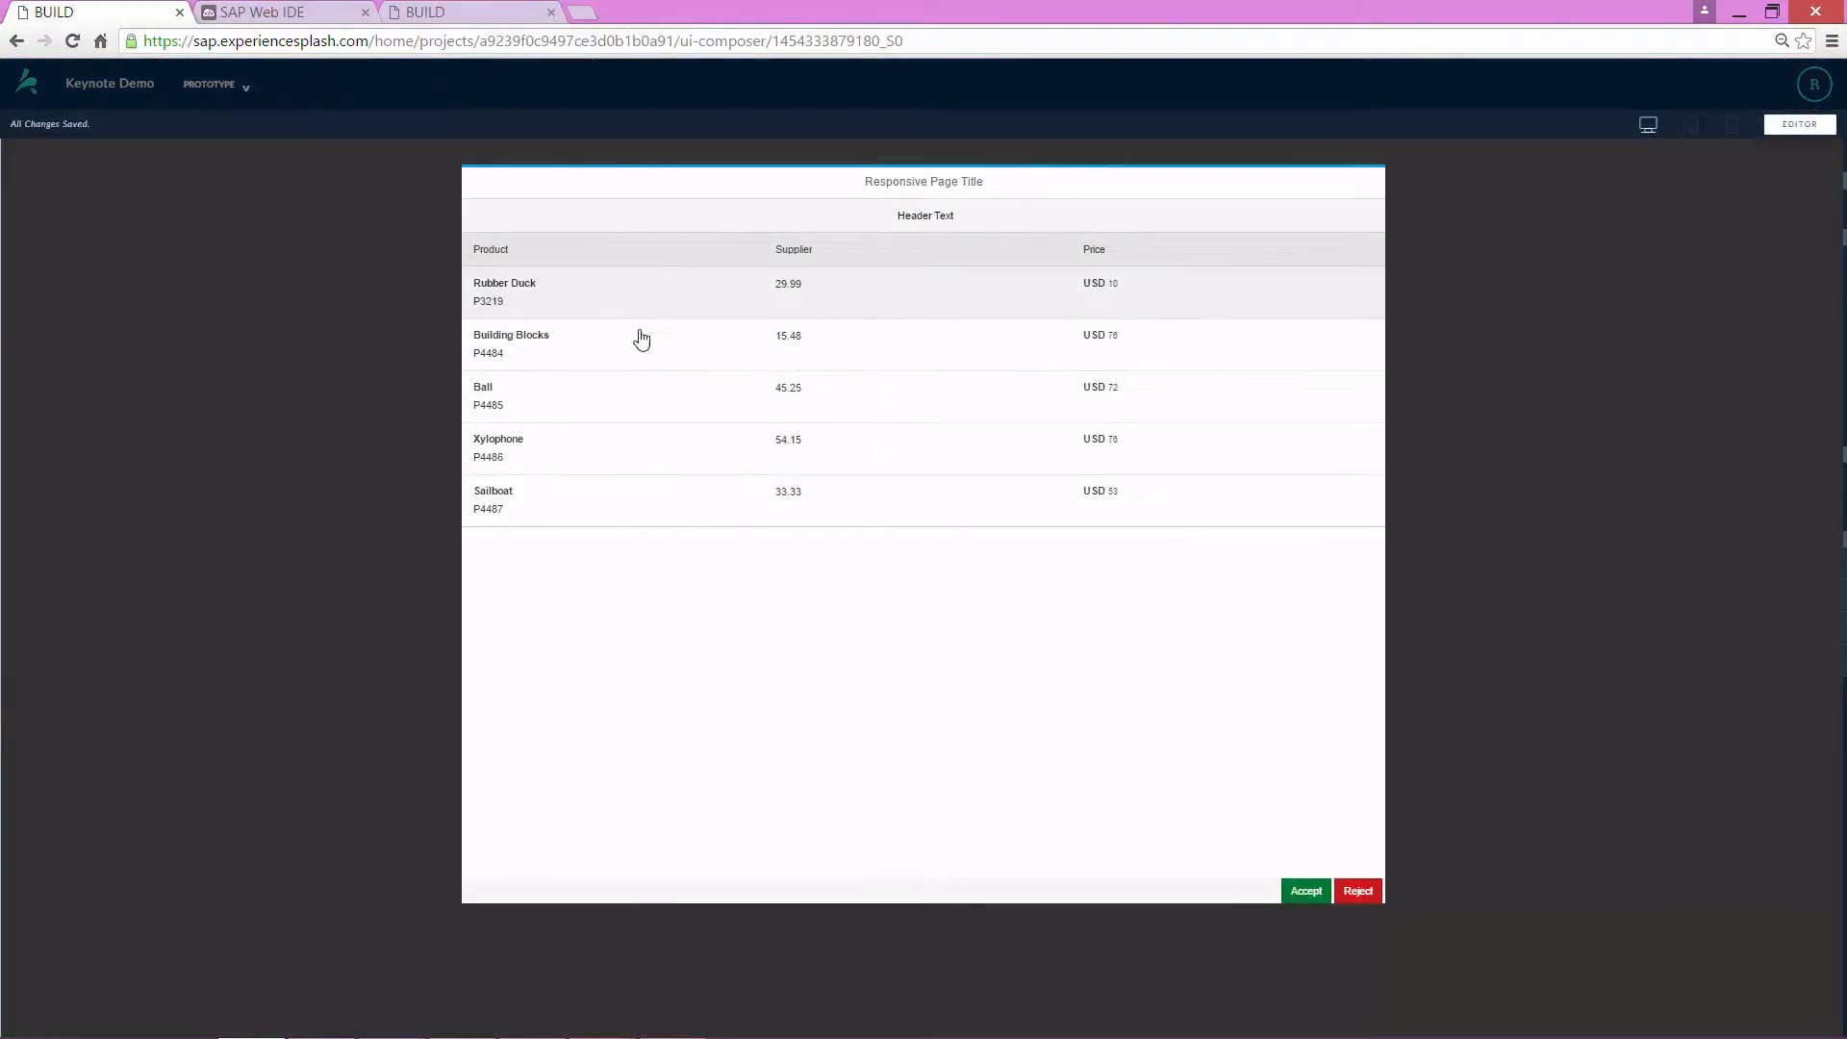
click(919, 306)
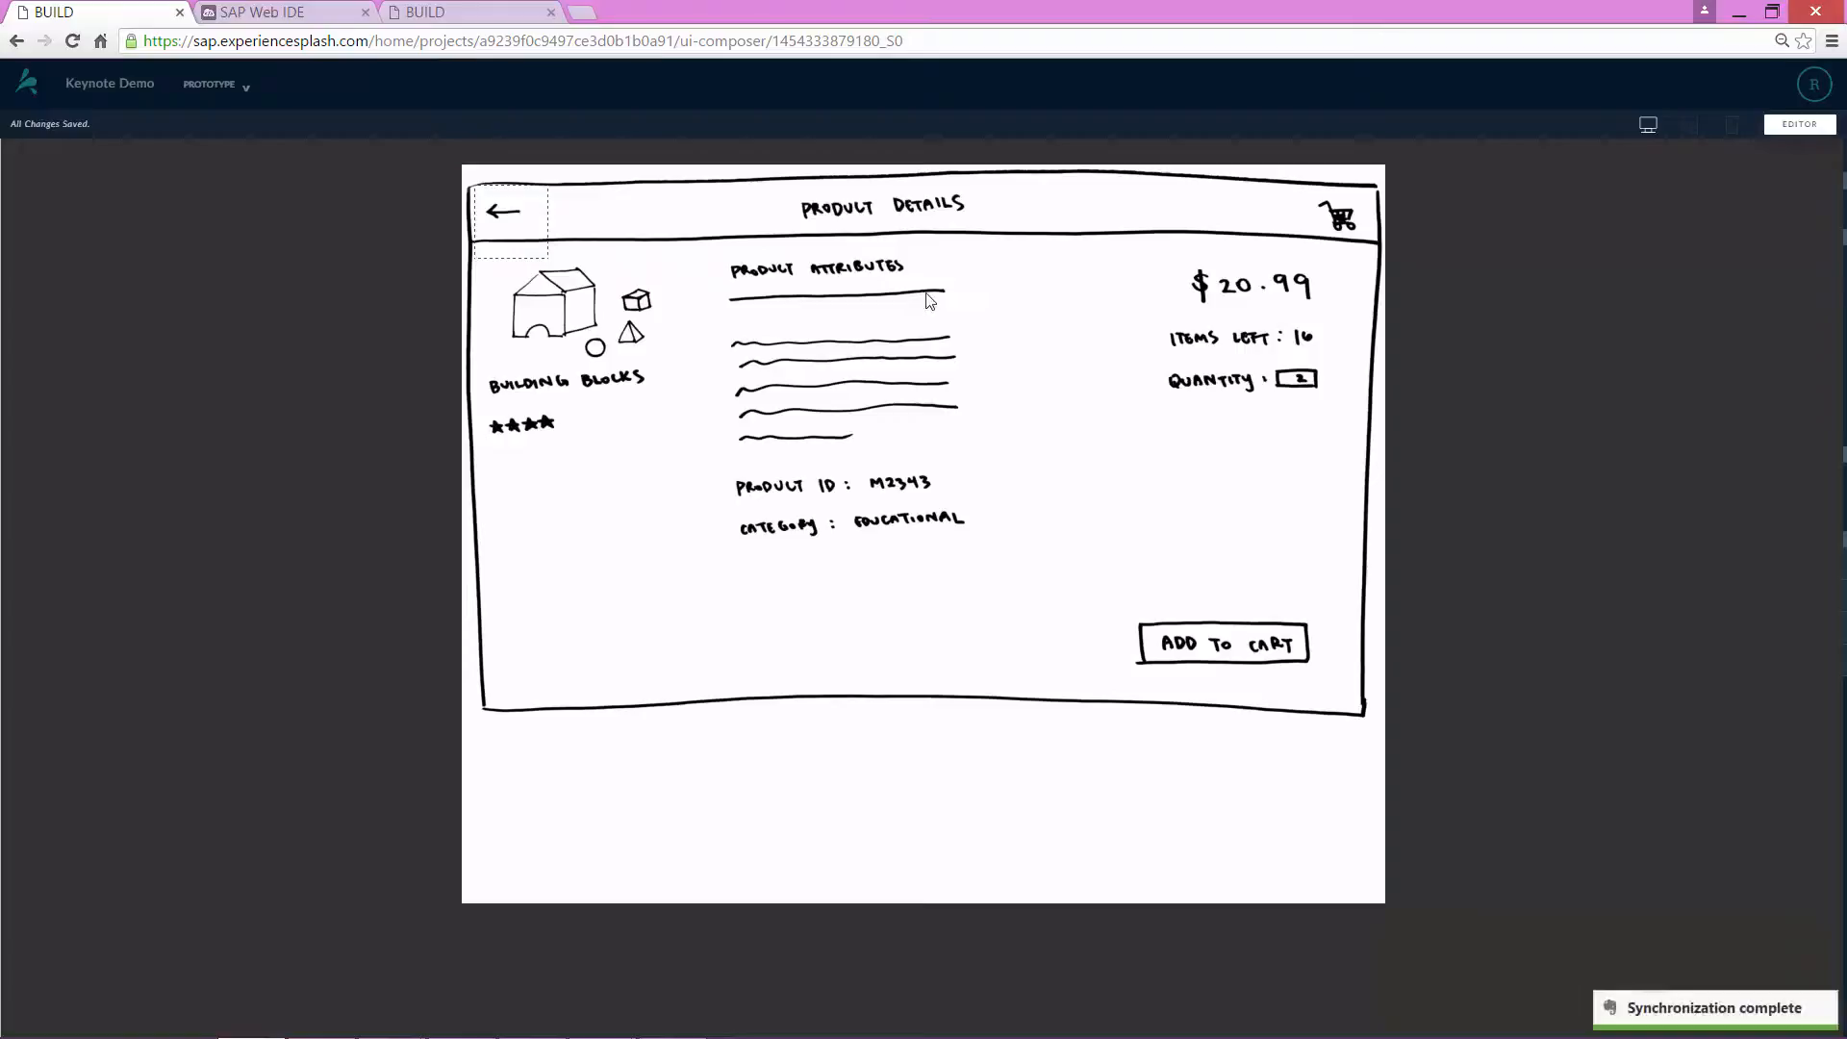
click(538, 222)
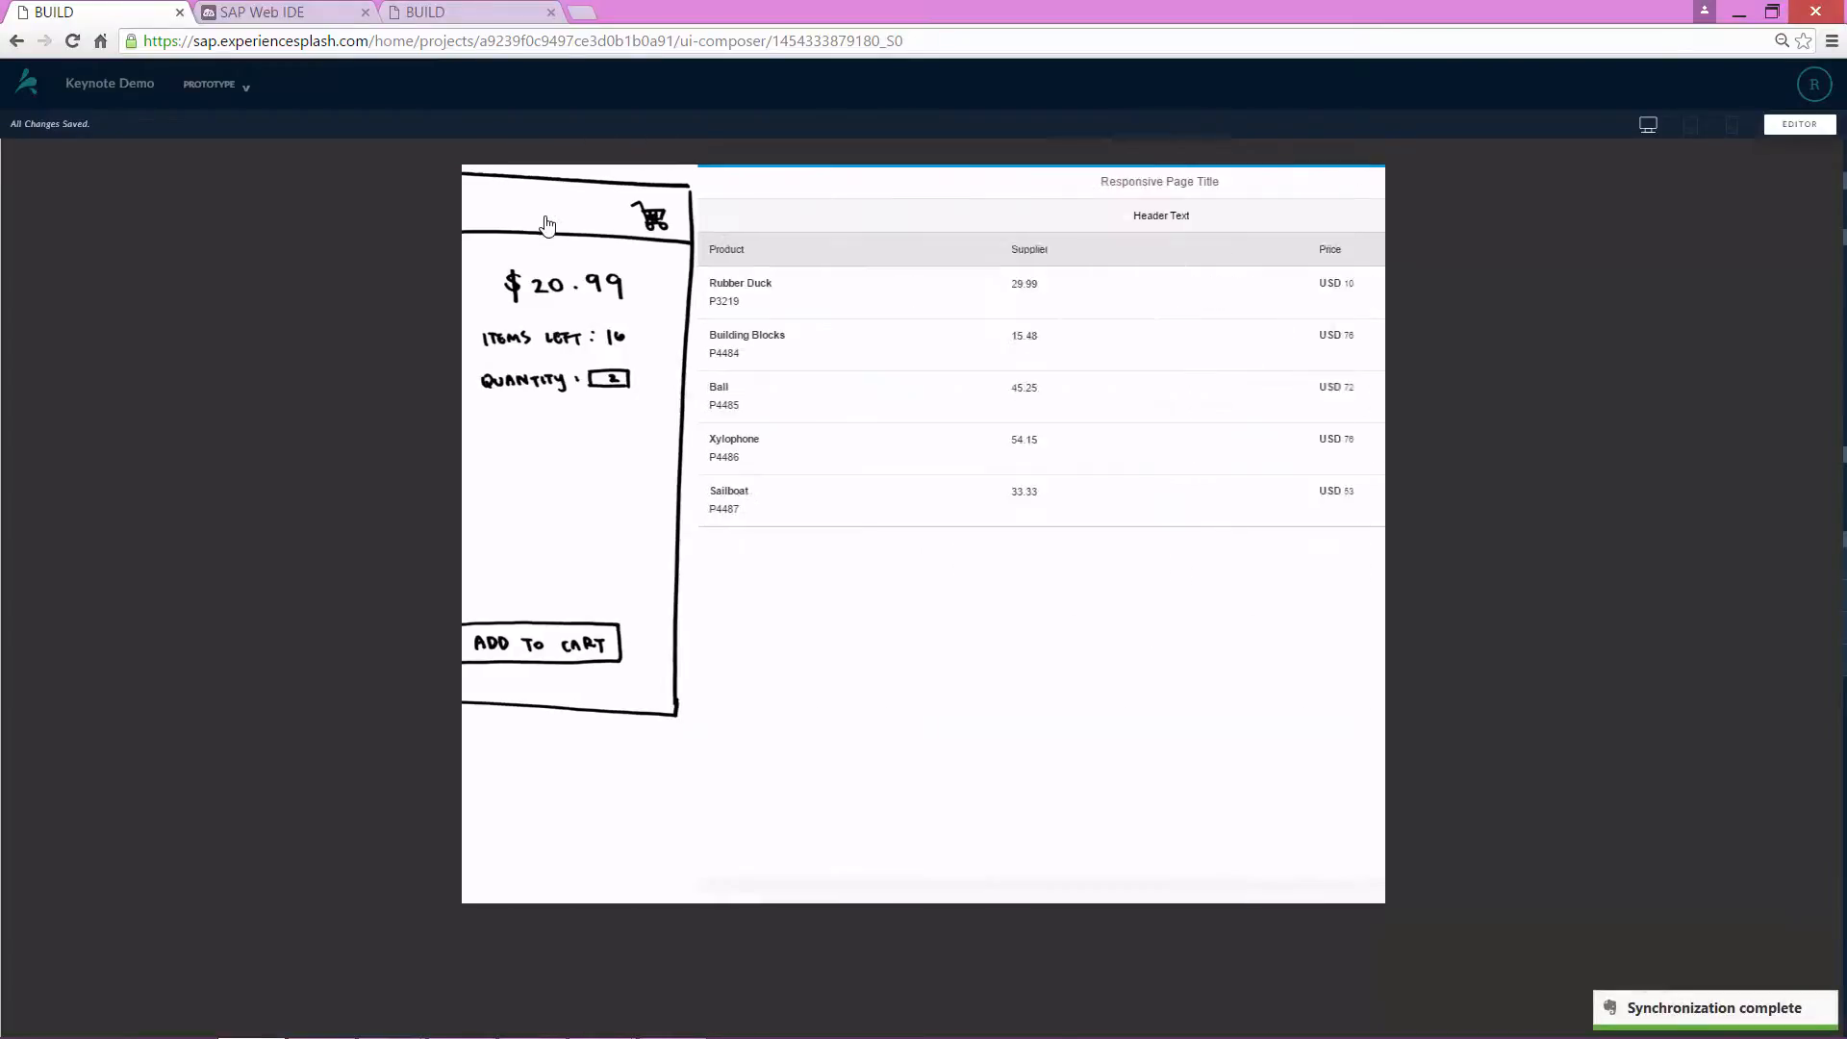
click(1799, 124)
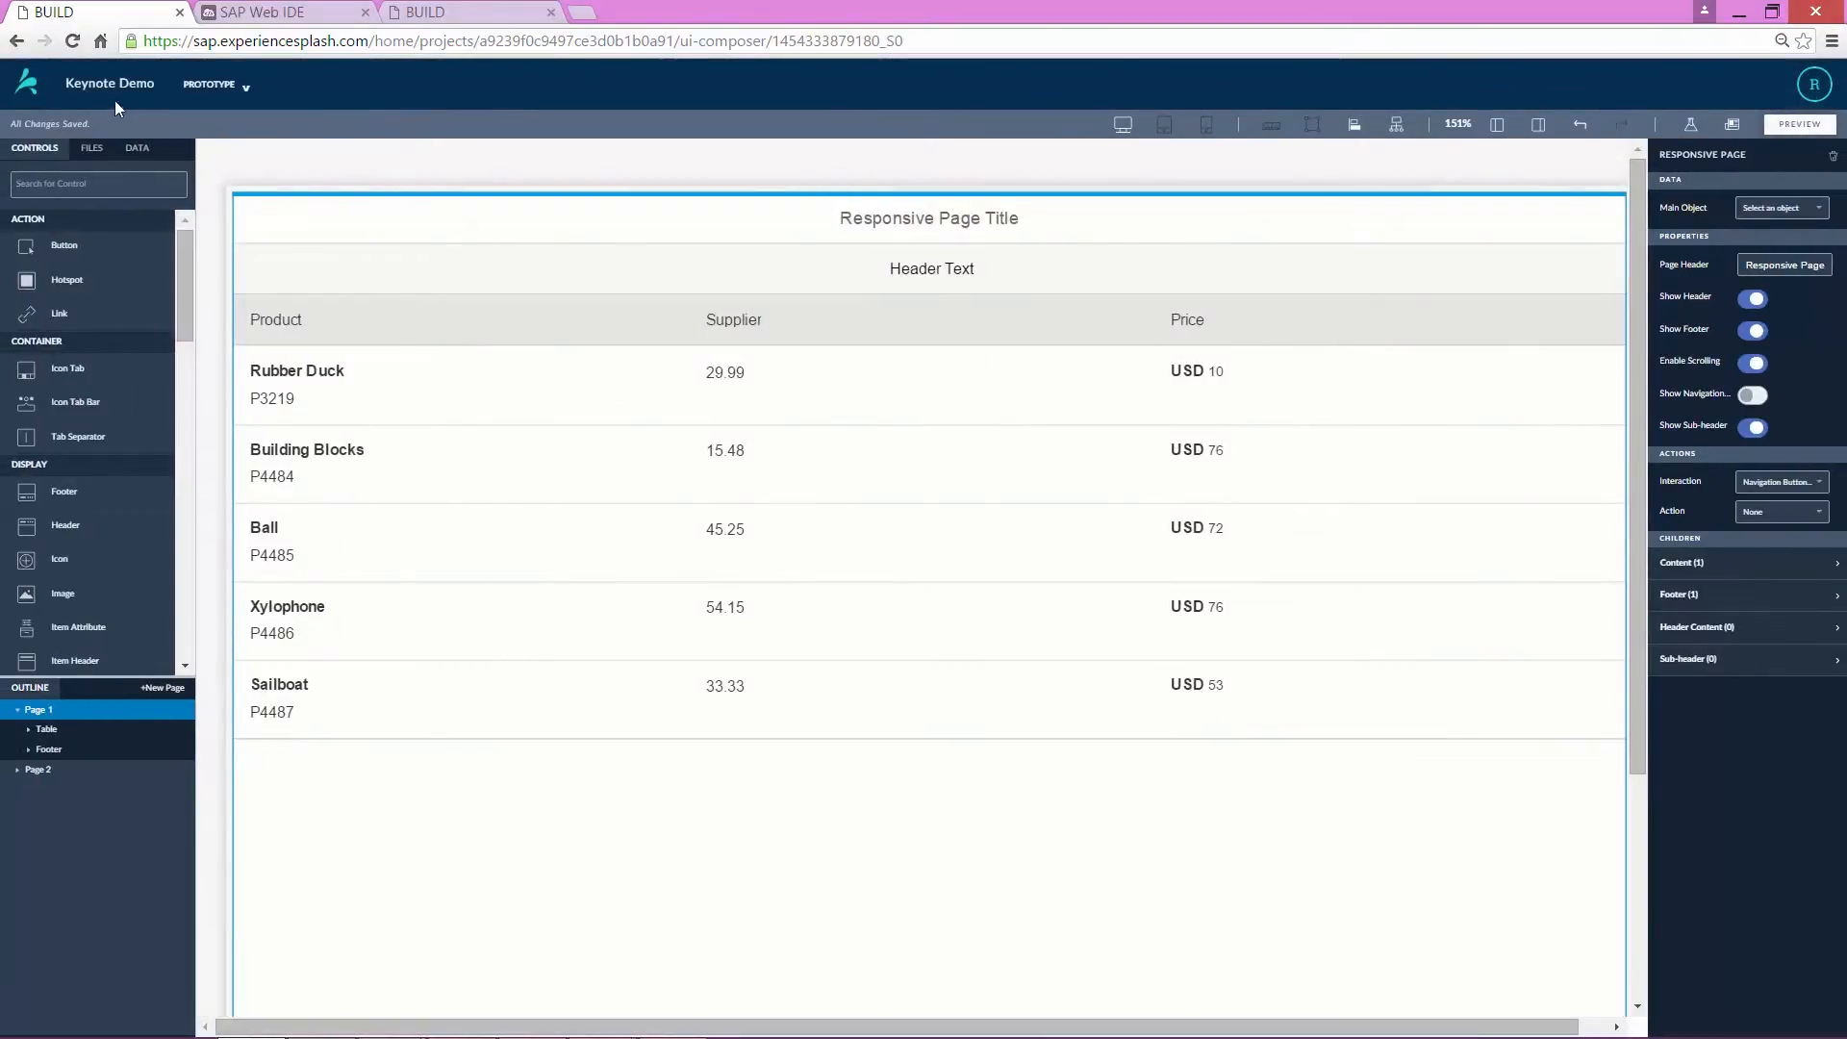
- Return to the project overview, open the Product Catalog project and view its Product List page in the editor
click(27, 83)
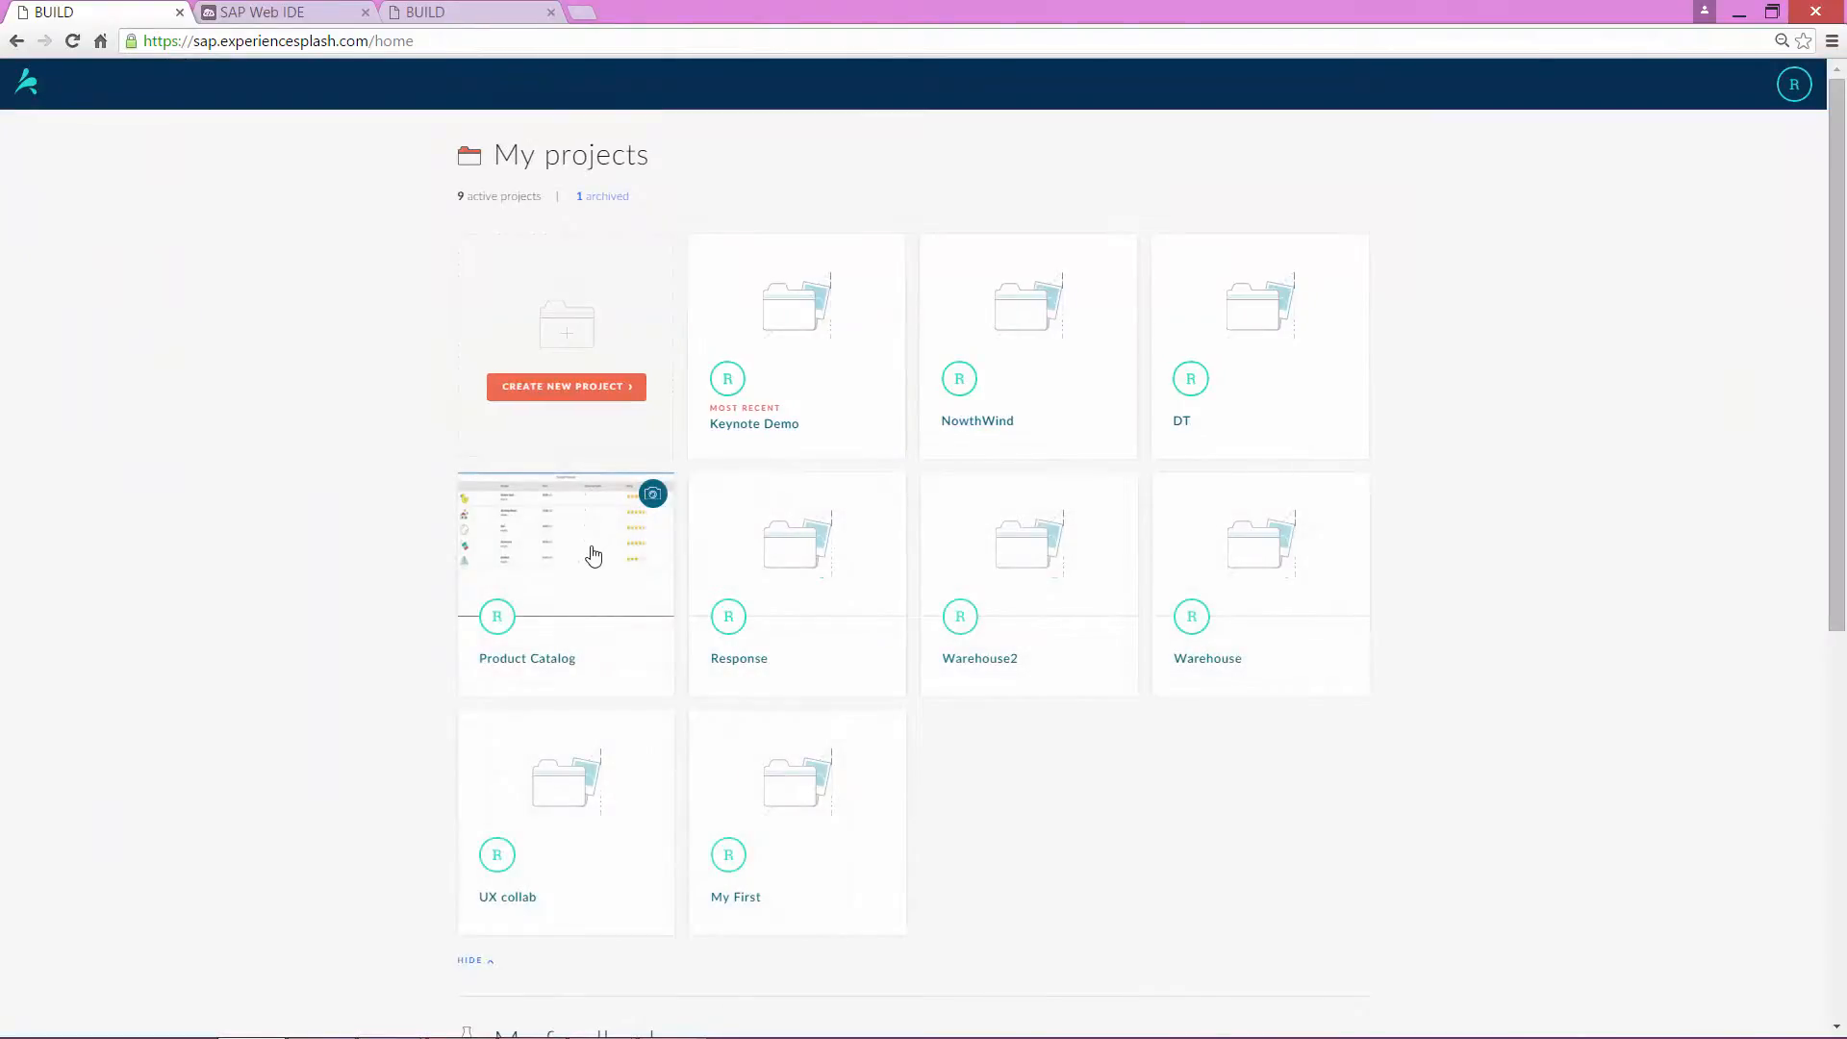
click(589, 557)
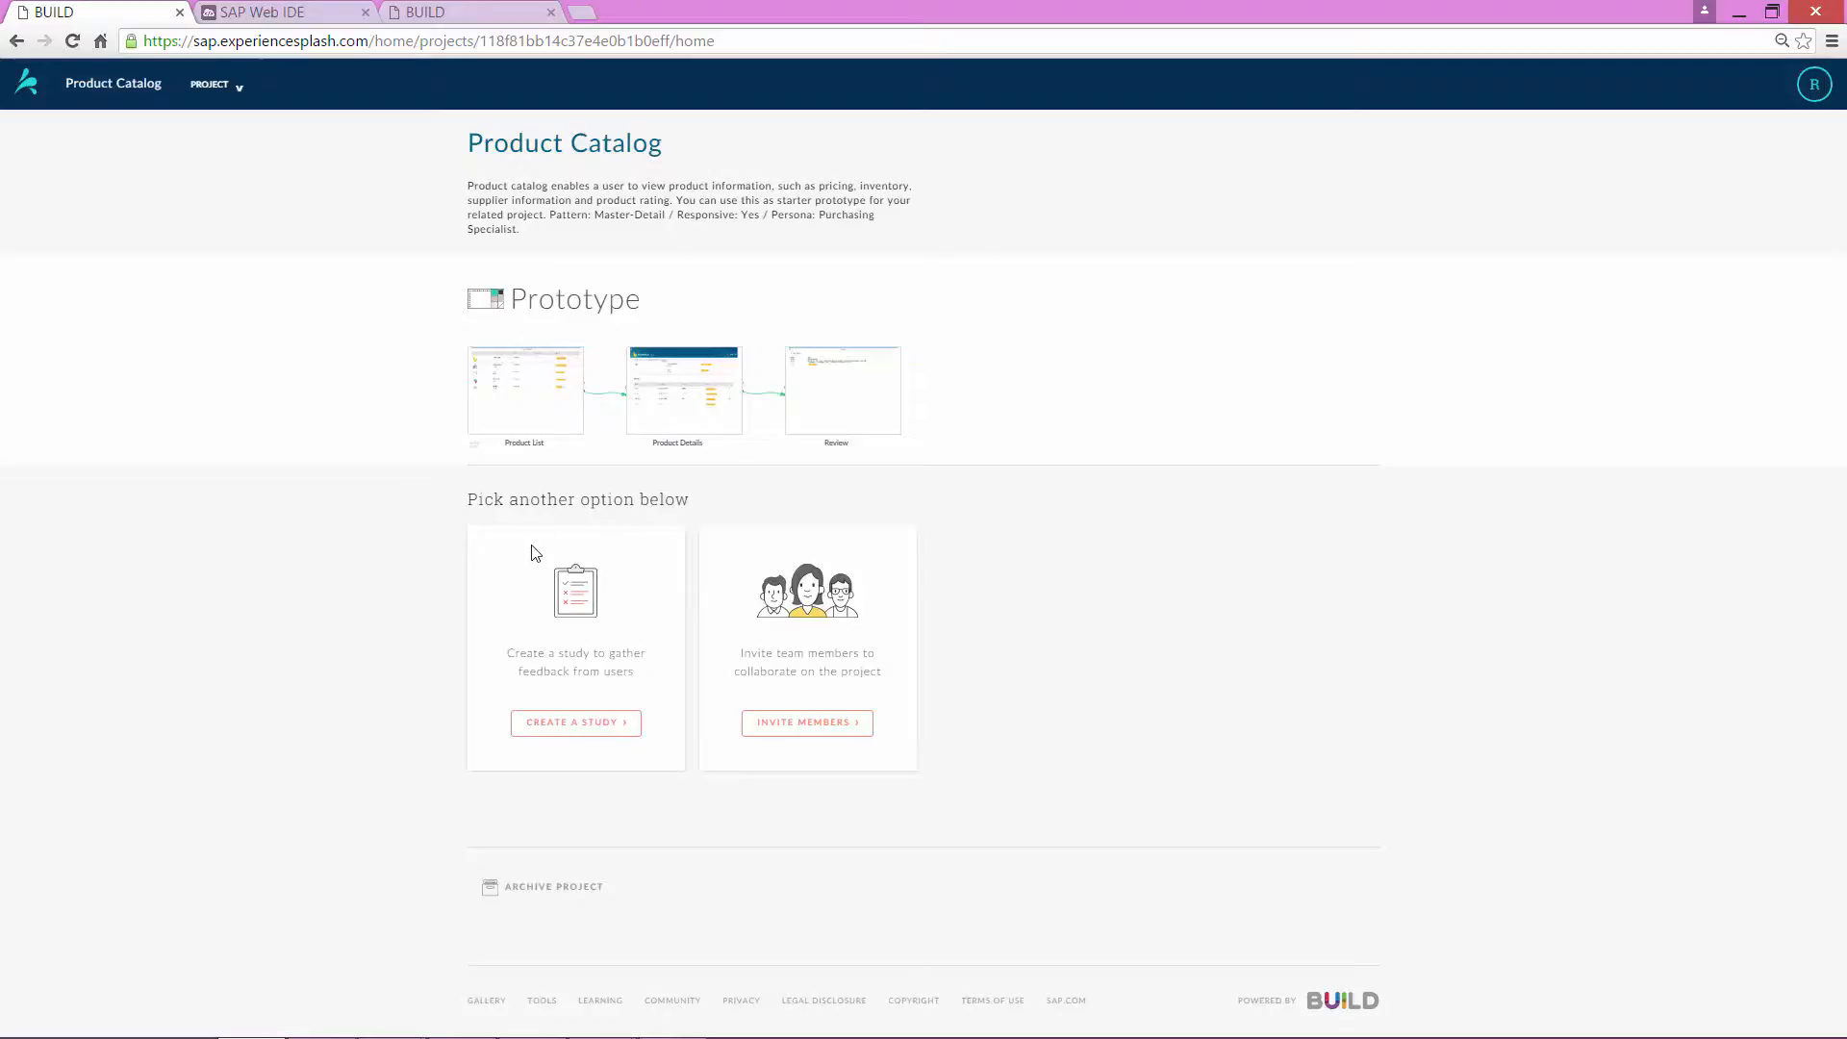
click(532, 424)
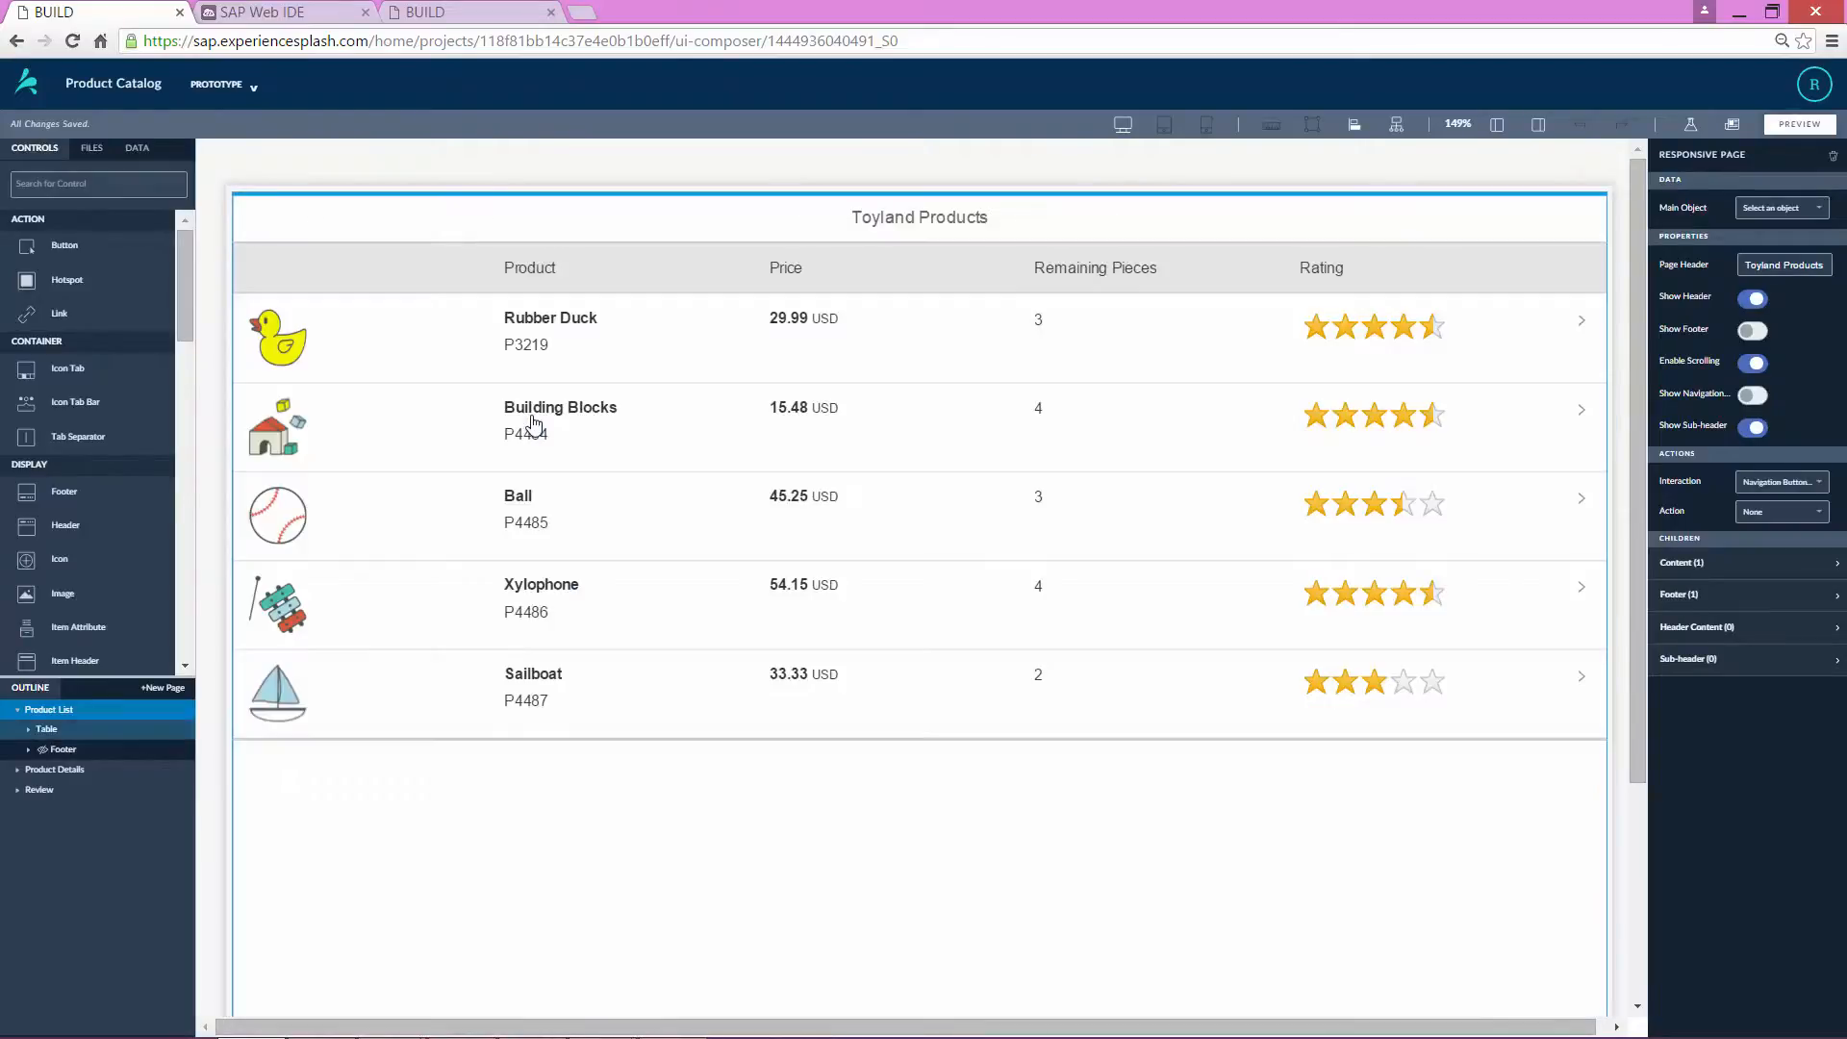
- Switch to SAP Web IDE and start a new project from template, using the BUILD Project category
click(284, 15)
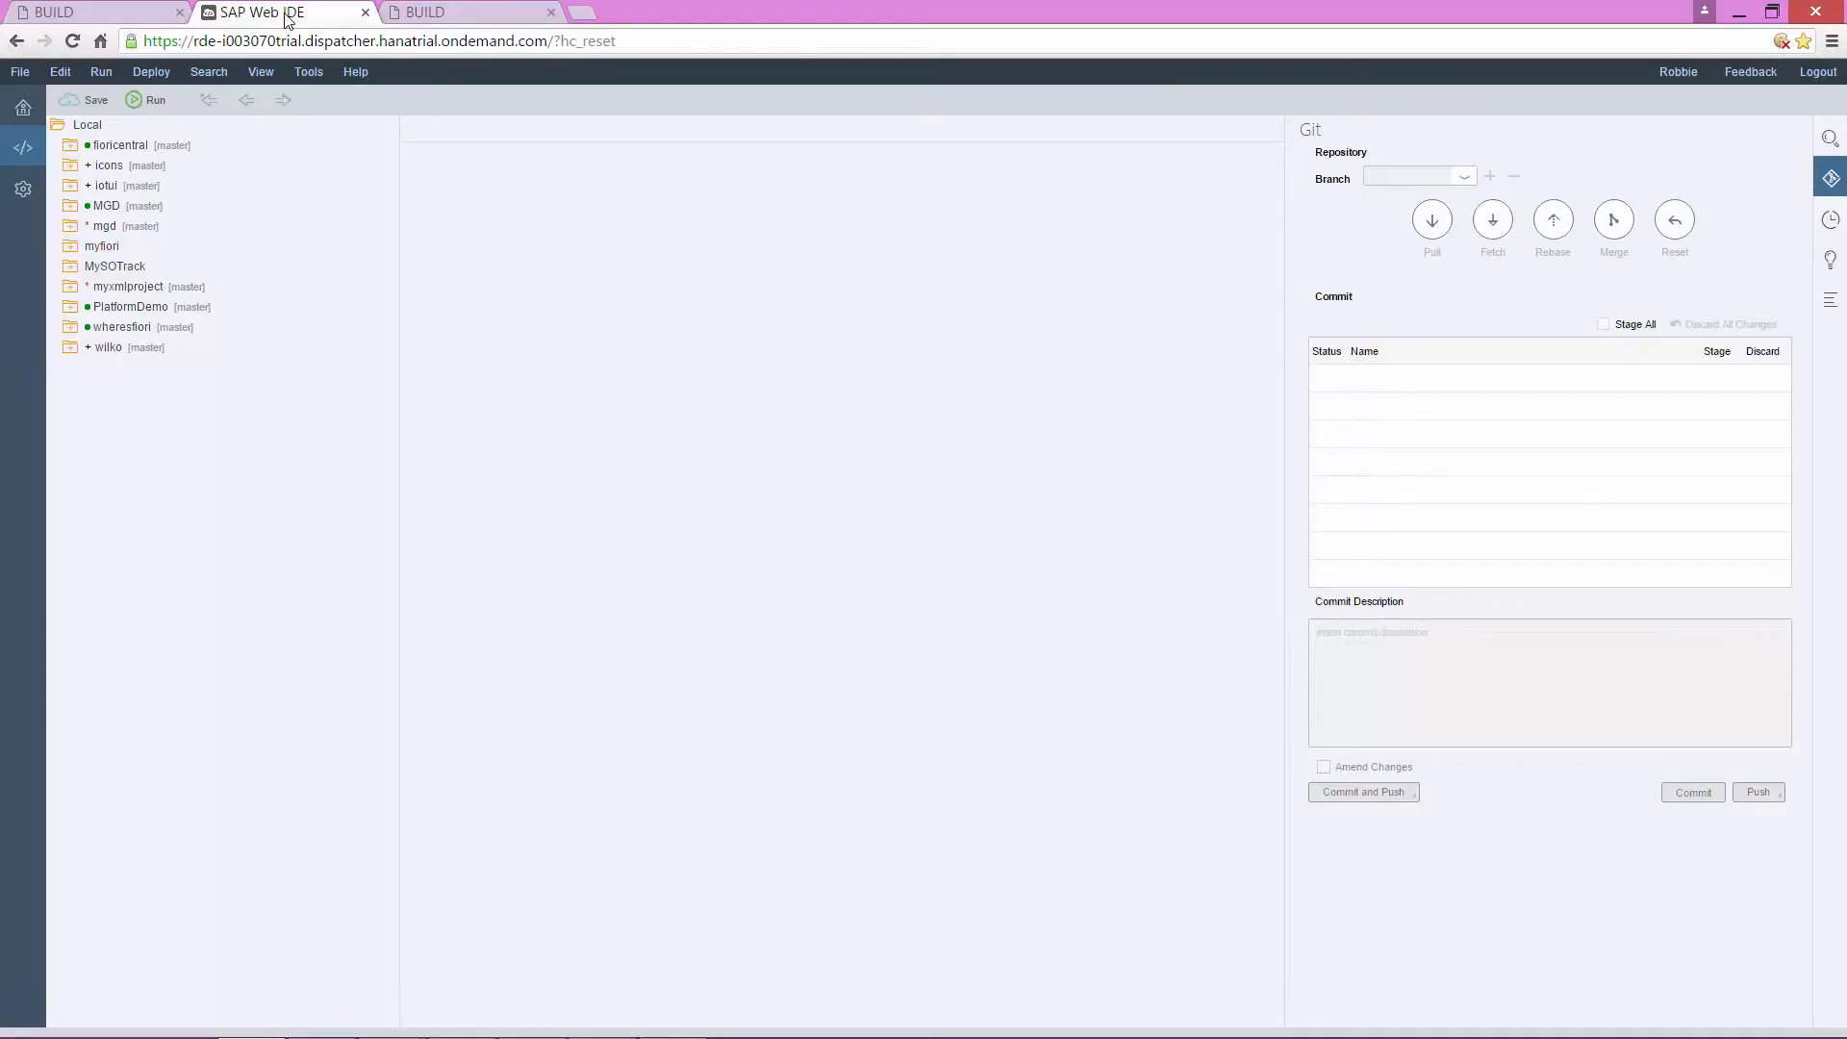
click(21, 105)
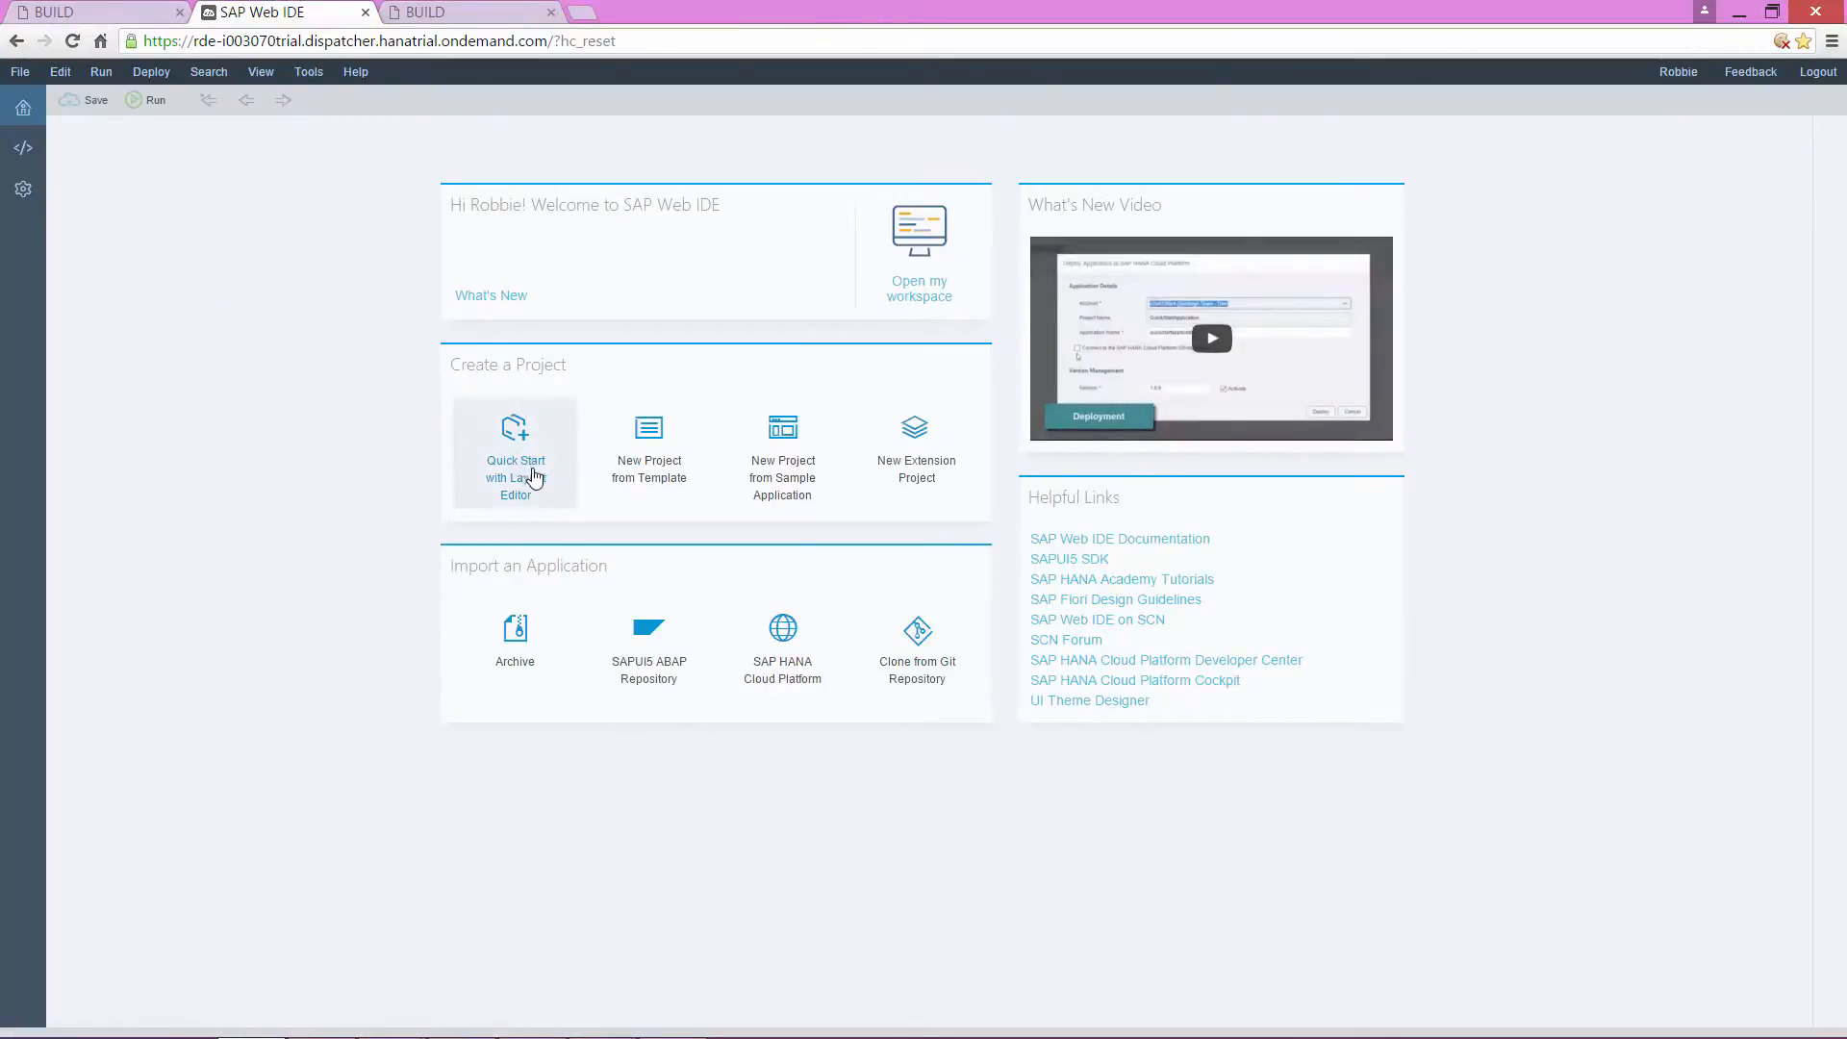
click(648, 444)
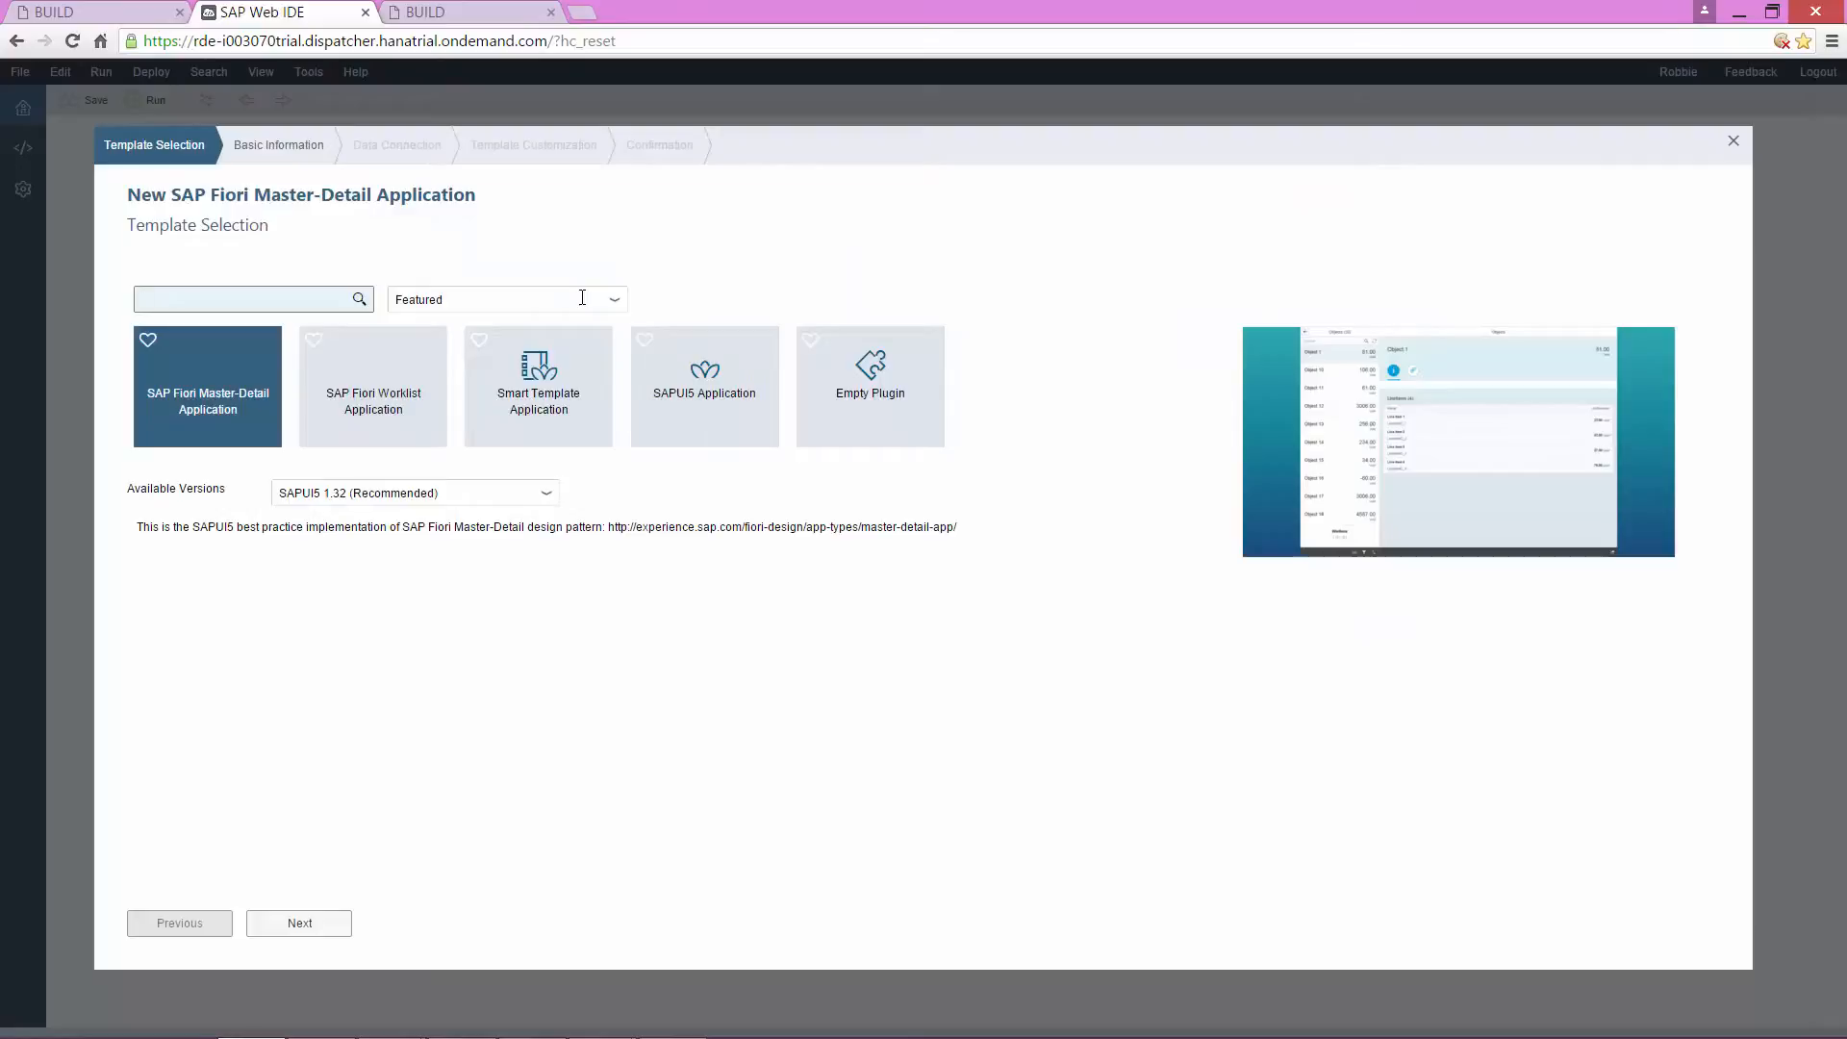
click(582, 299)
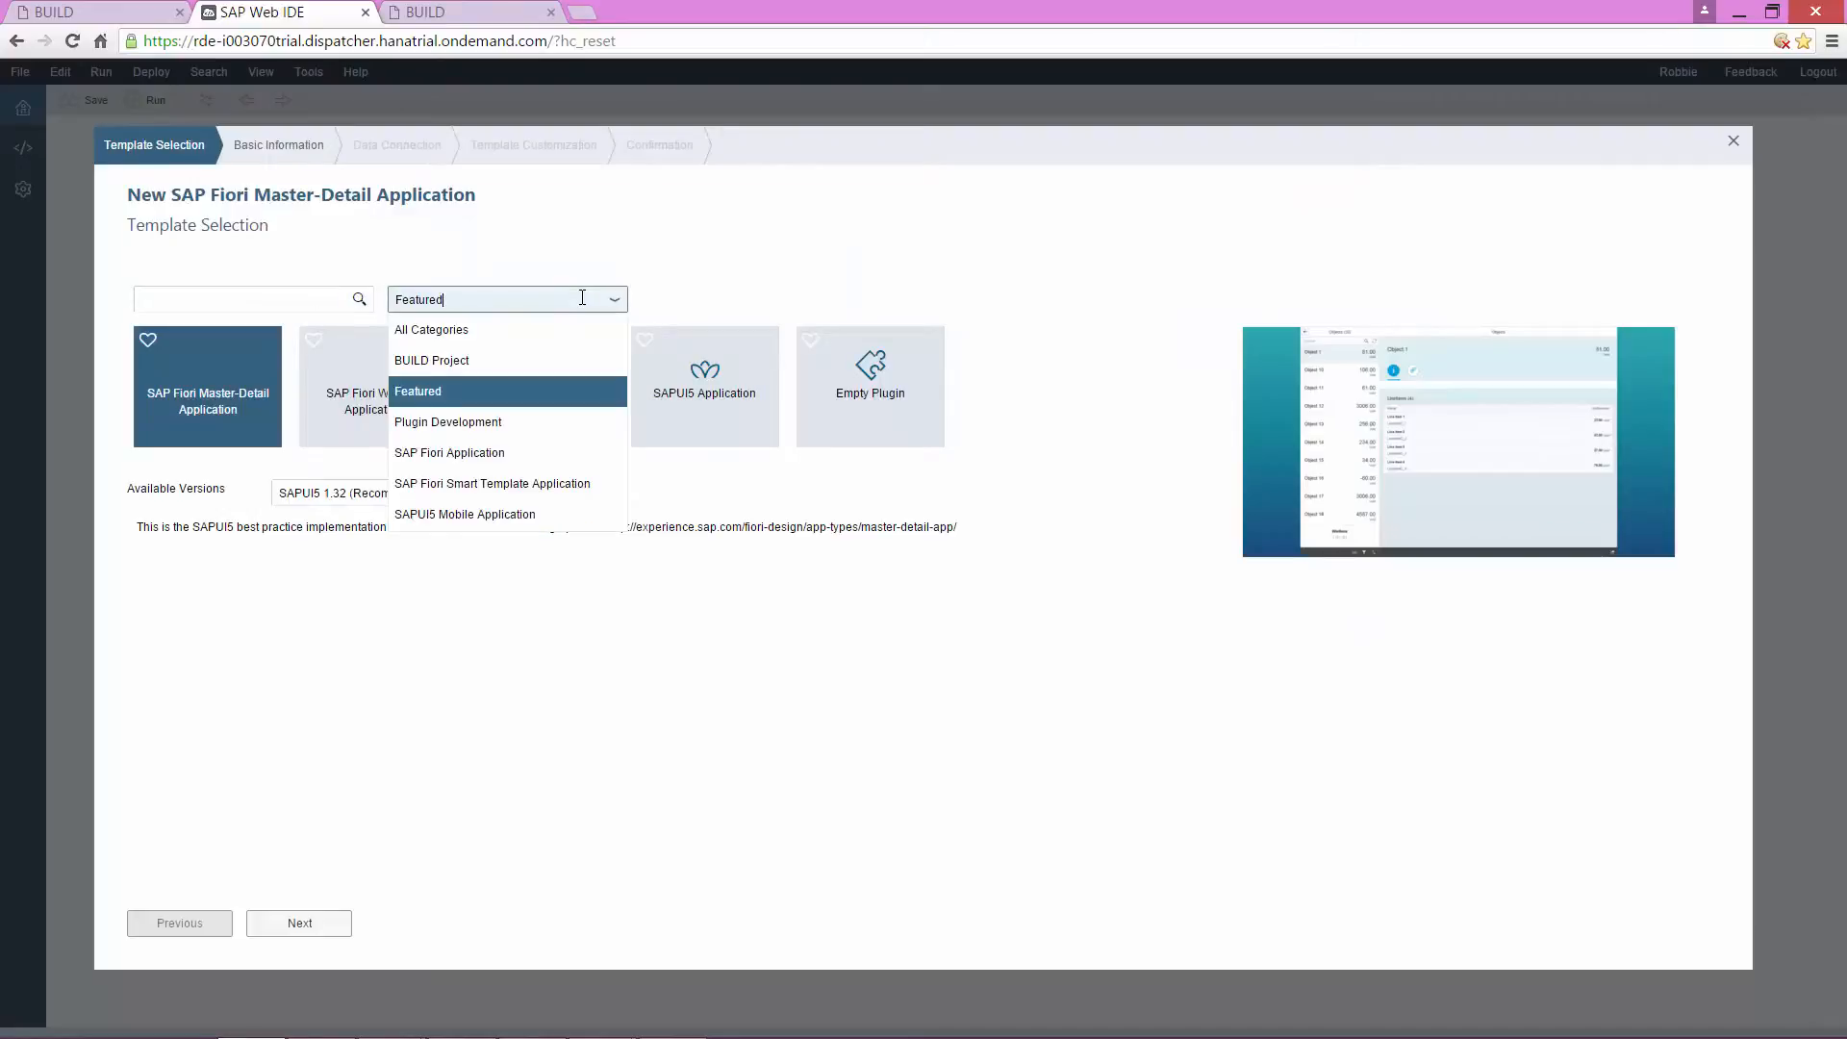
click(483, 362)
click(303, 924)
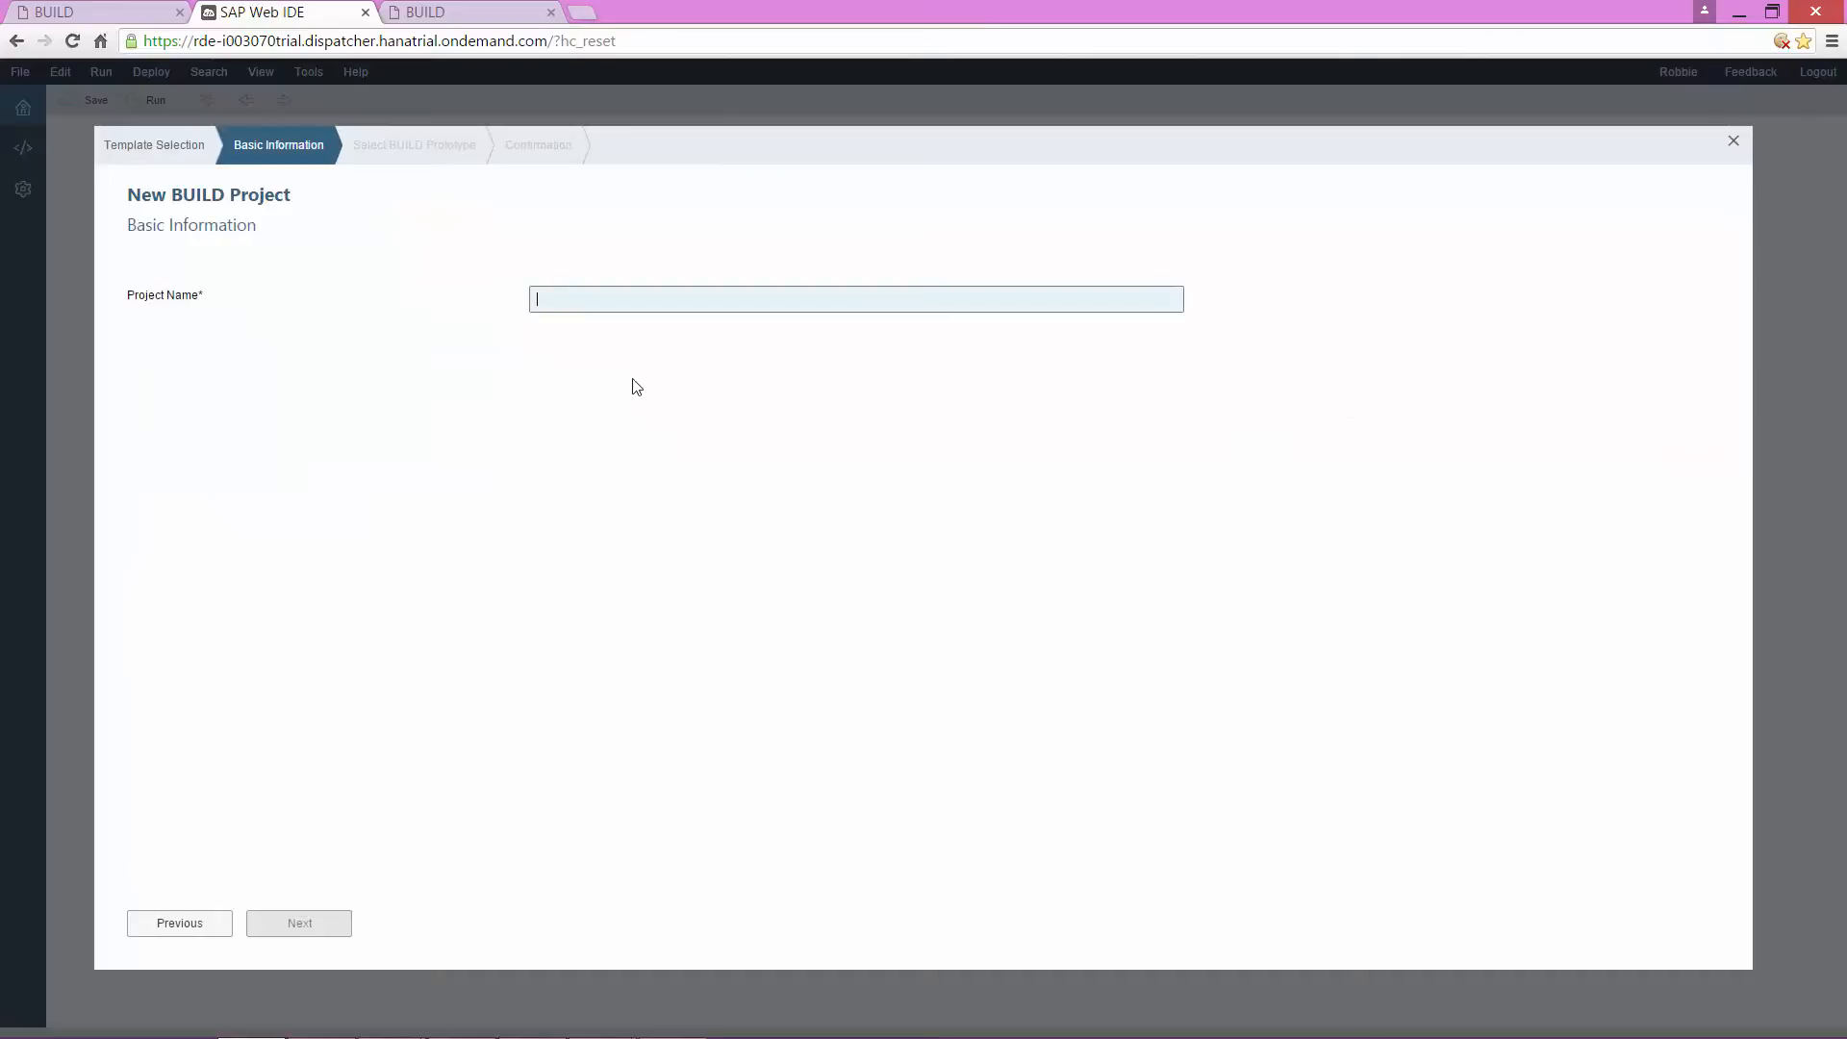
- Name the new BUILD project ProductCatalog and continue to the prototype selection
text(Product Ca)
key(BackSpace)
key(BackSpace)
key(BackSpace)
text(Catalog)
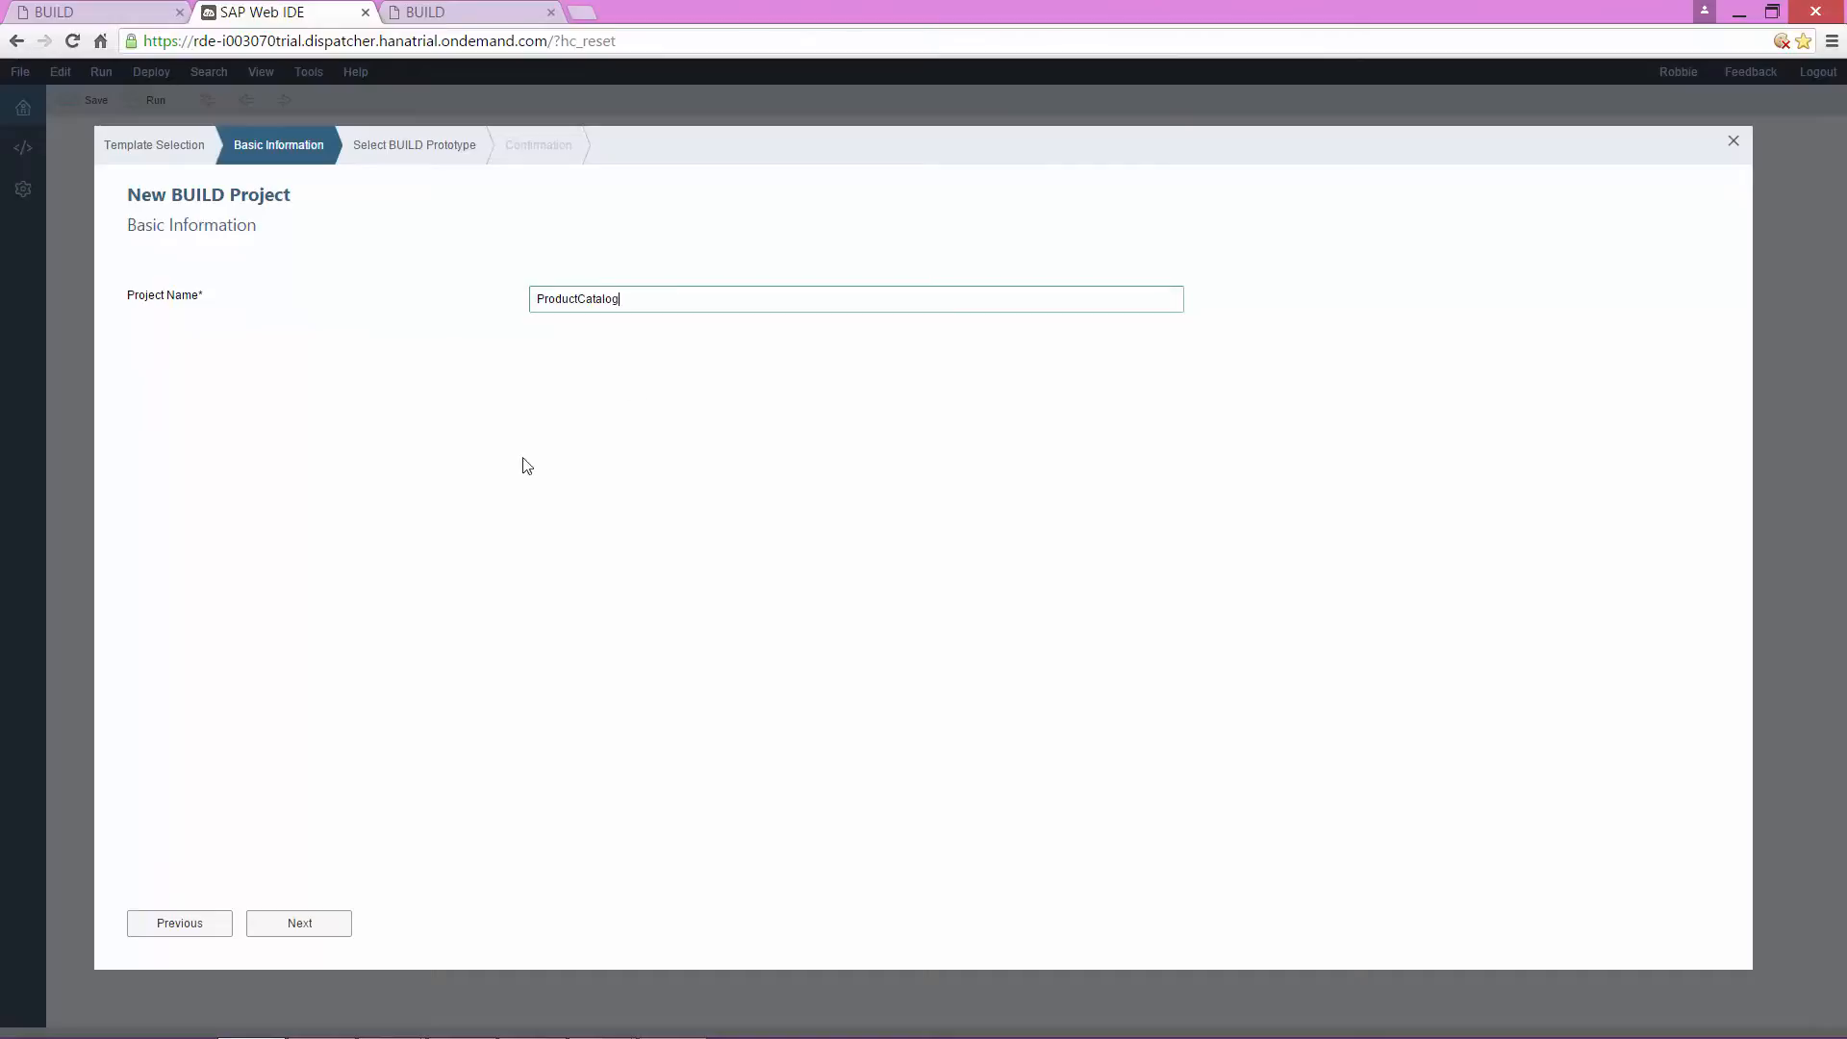
click(285, 925)
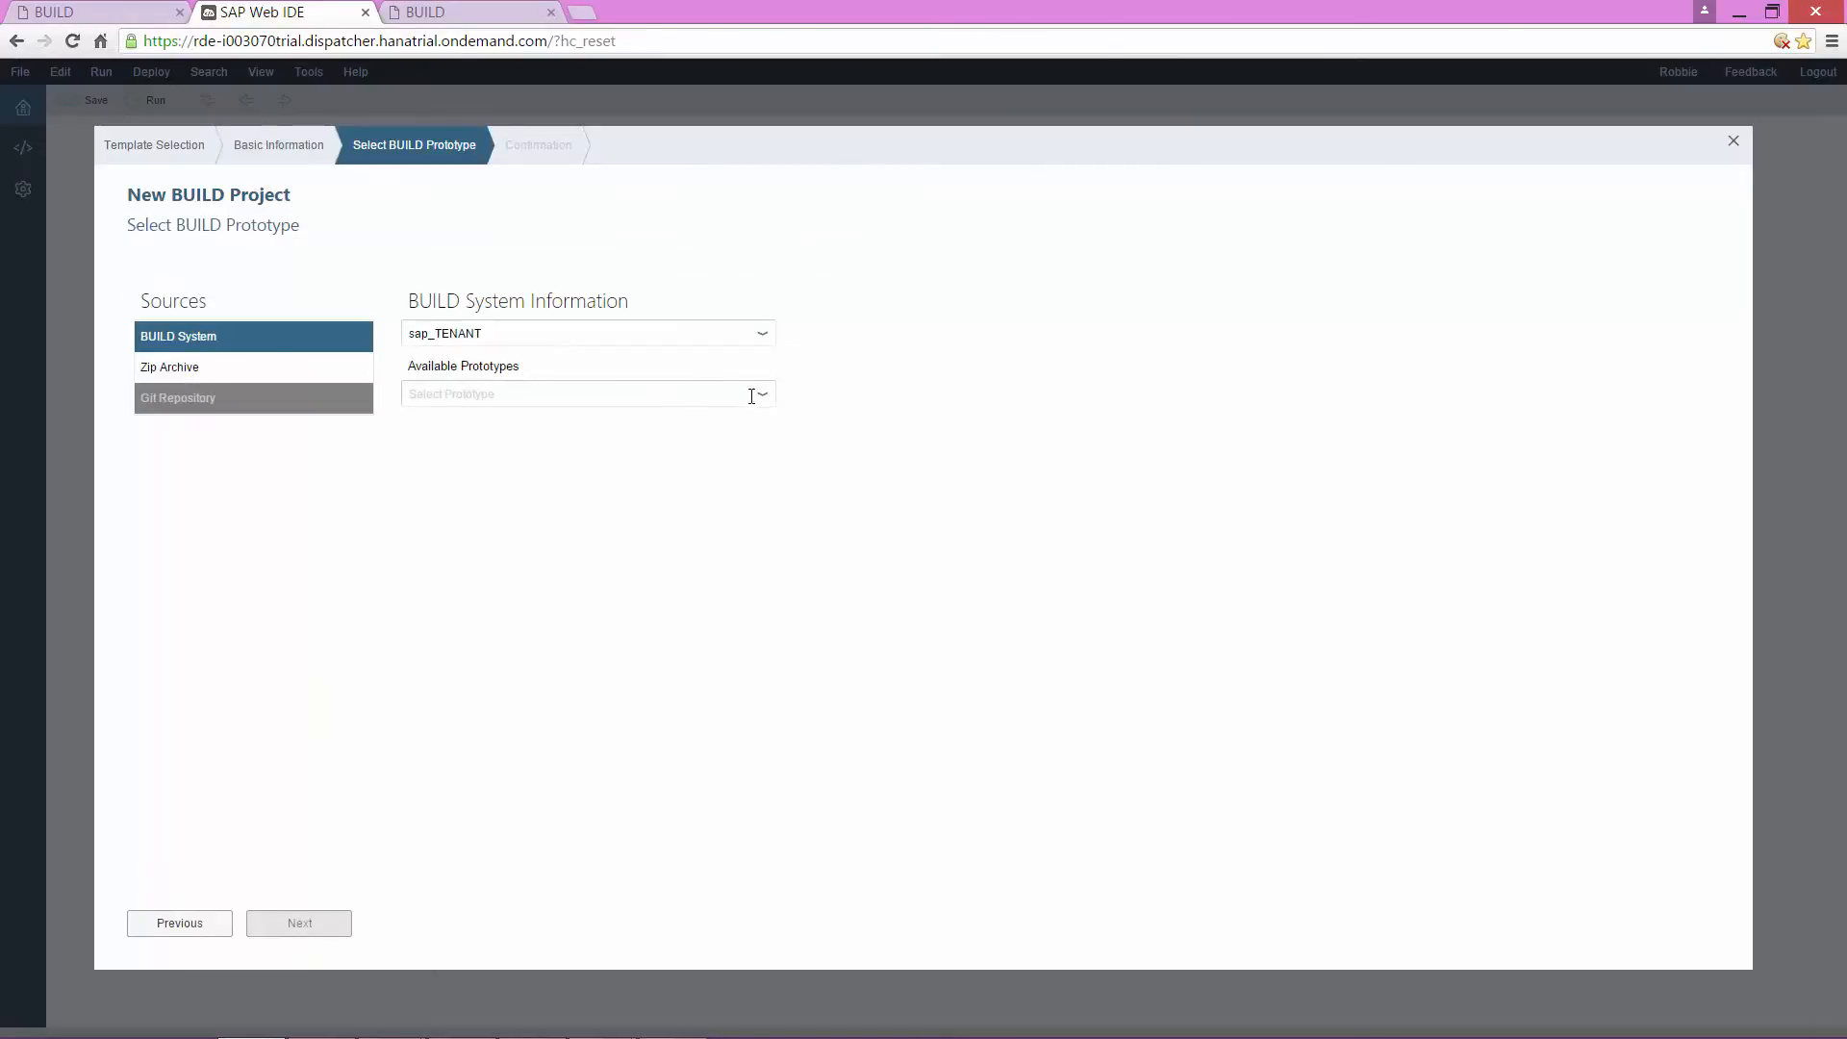
- Choose the Product Catalog prototype from the BUILD system and finish creating the project
click(757, 396)
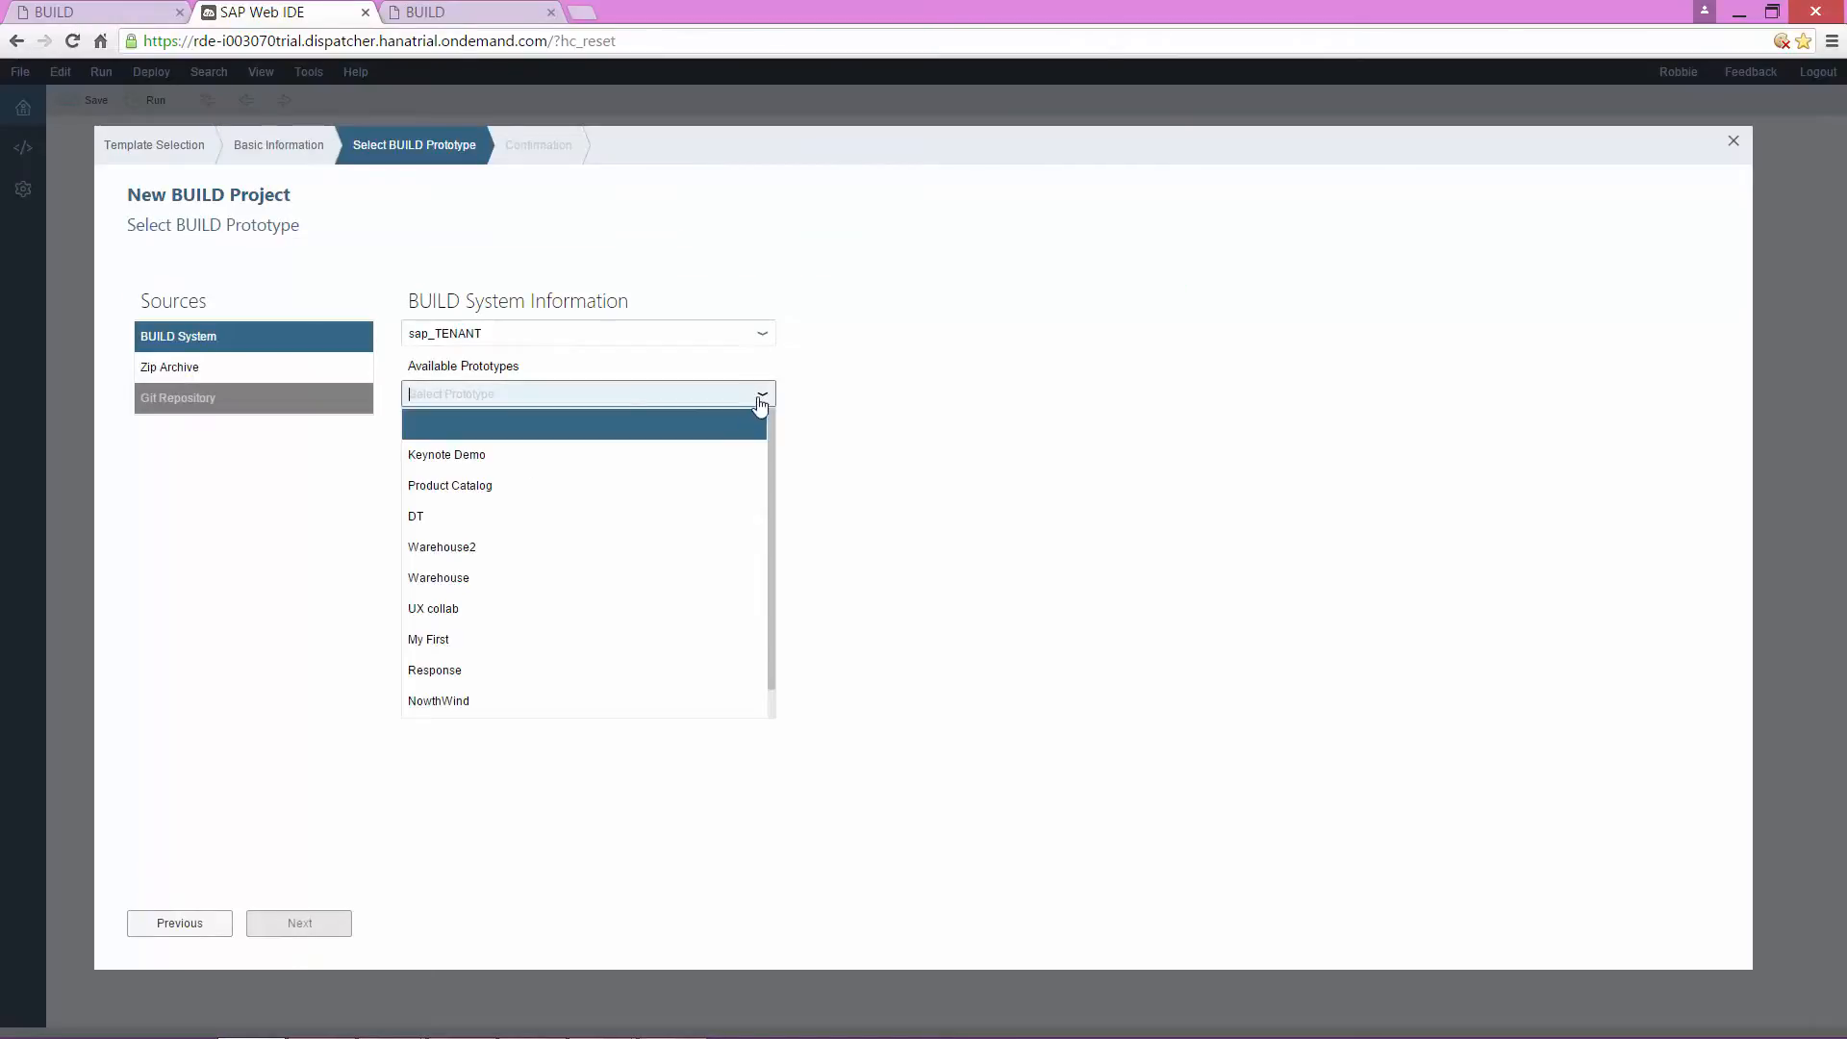
click(652, 485)
click(303, 921)
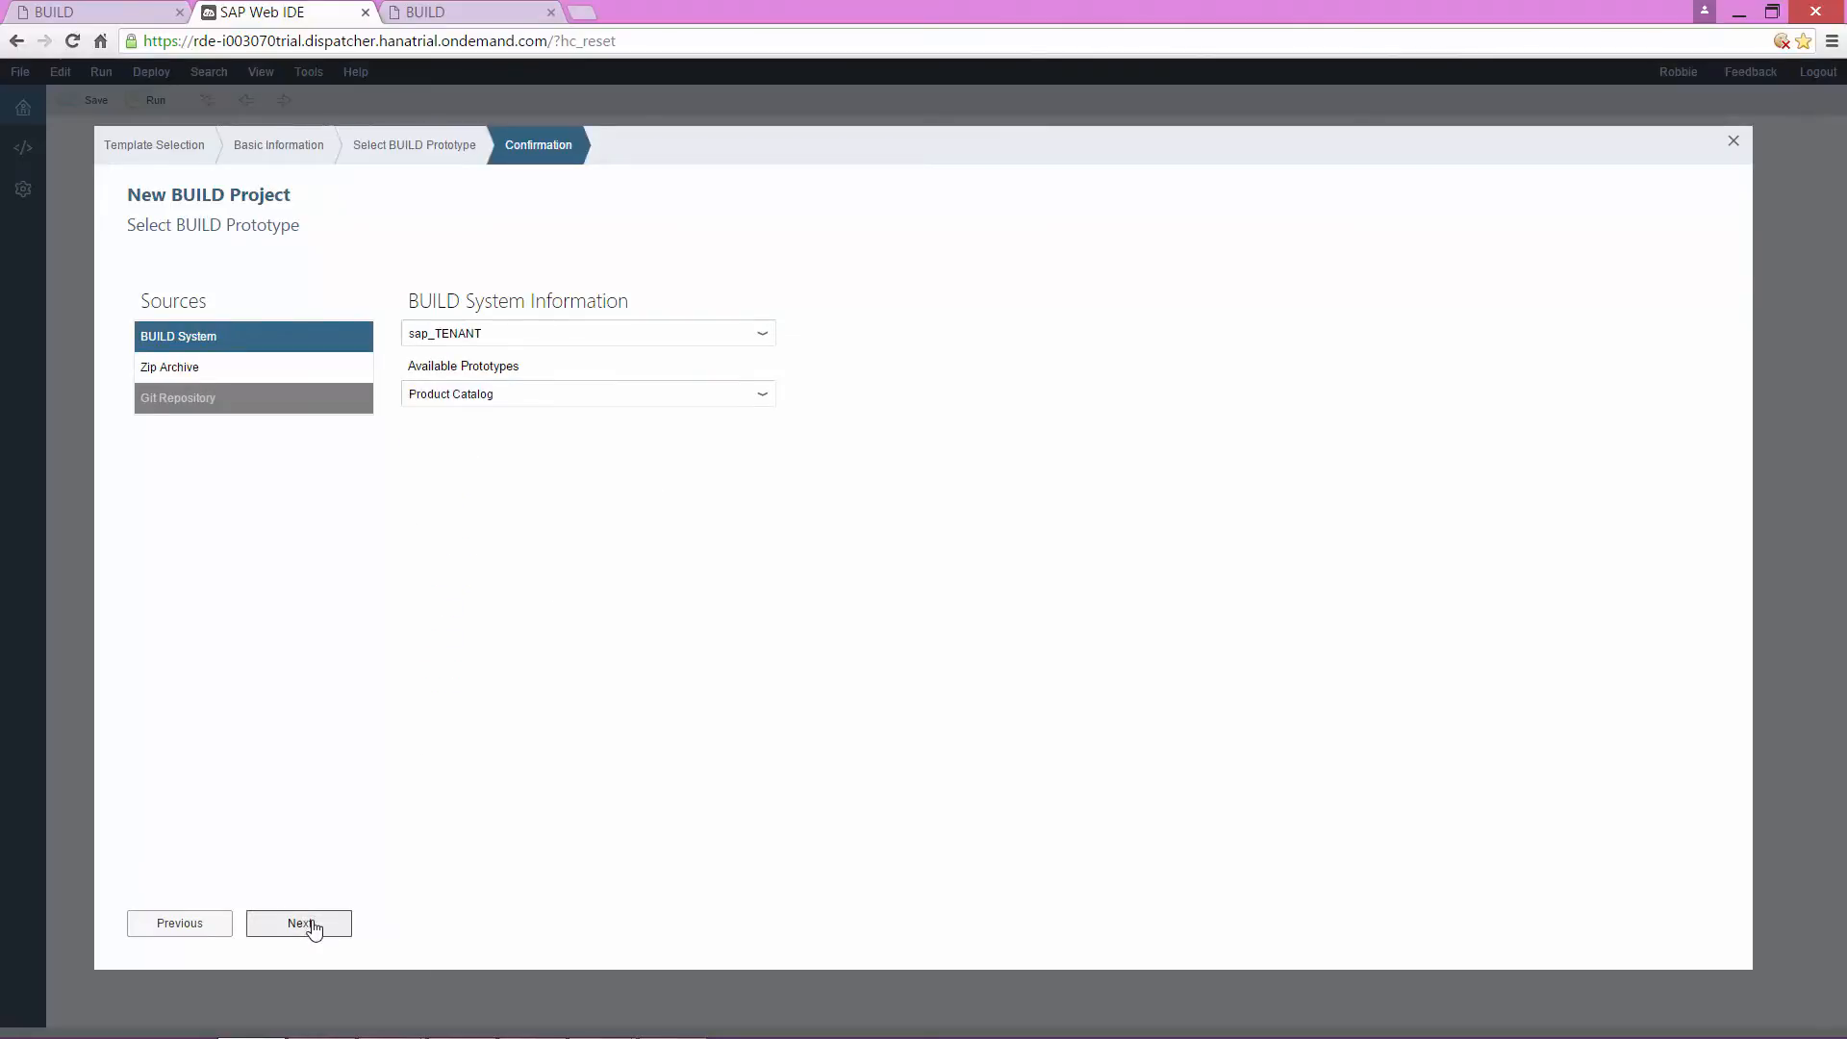
click(330, 924)
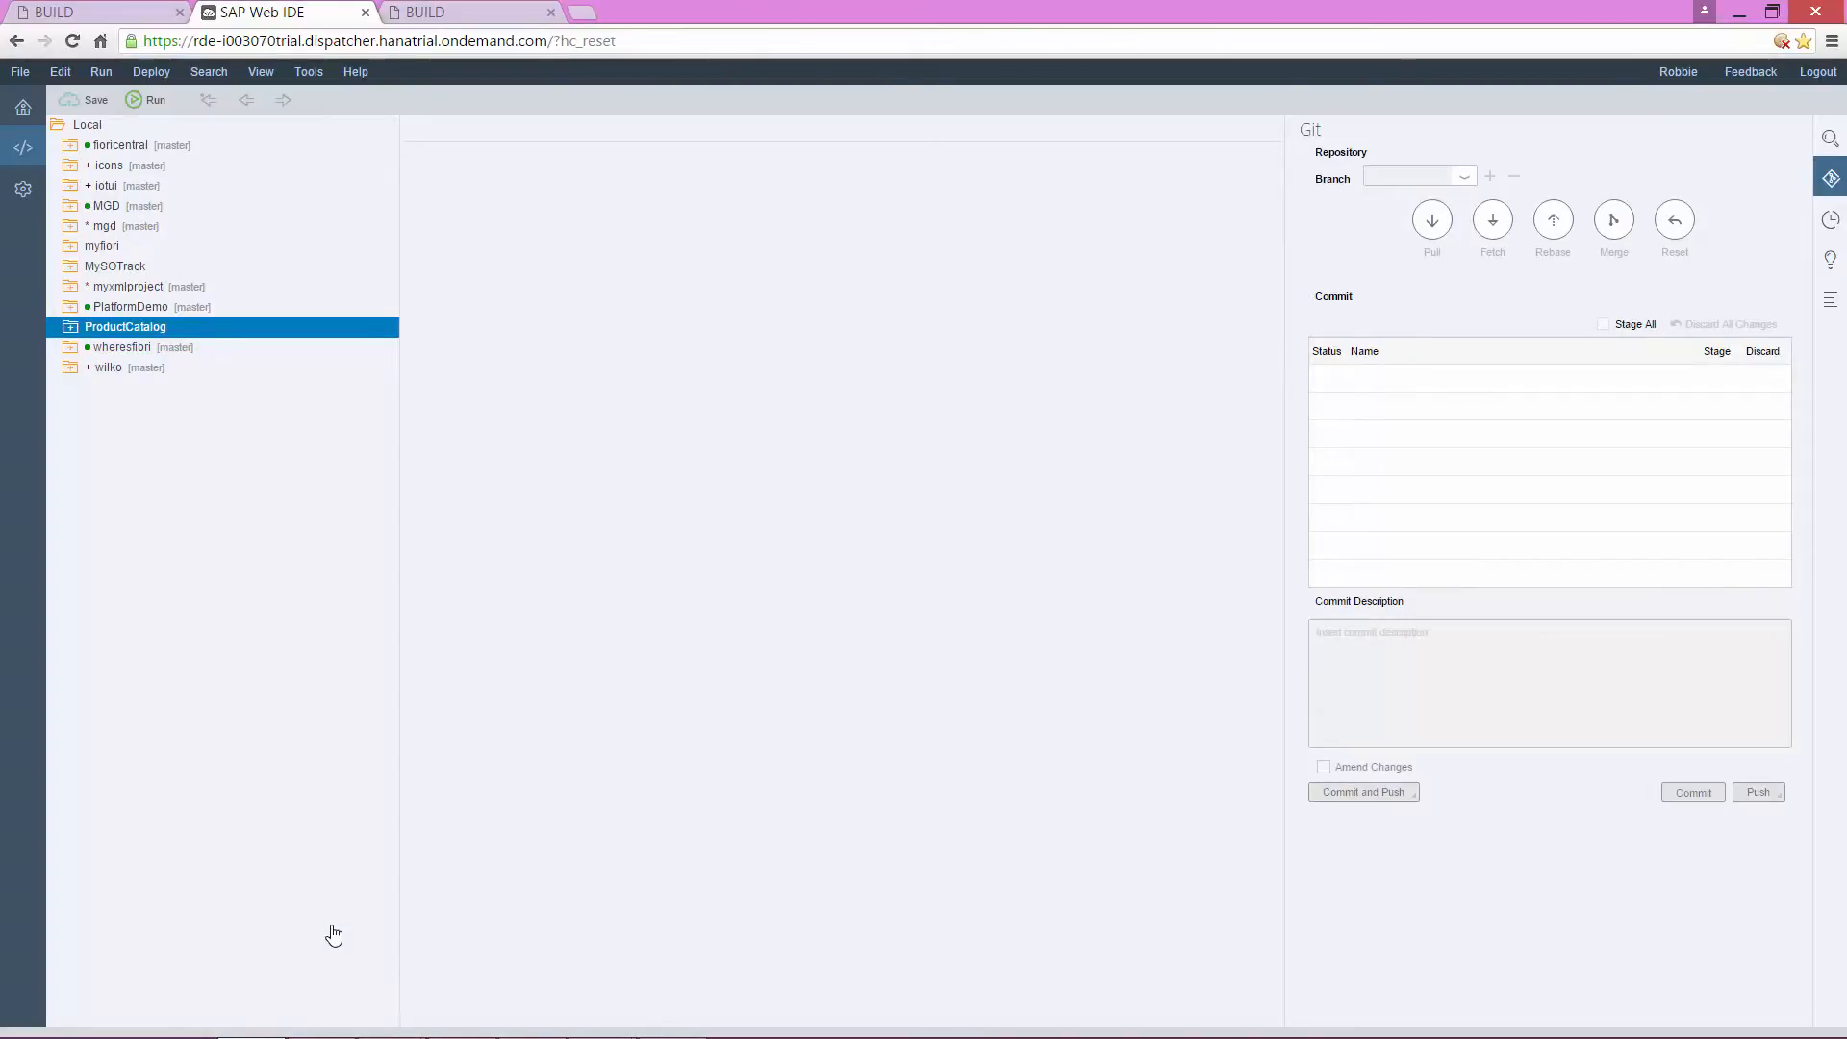
click(69, 332)
click(83, 408)
click(154, 451)
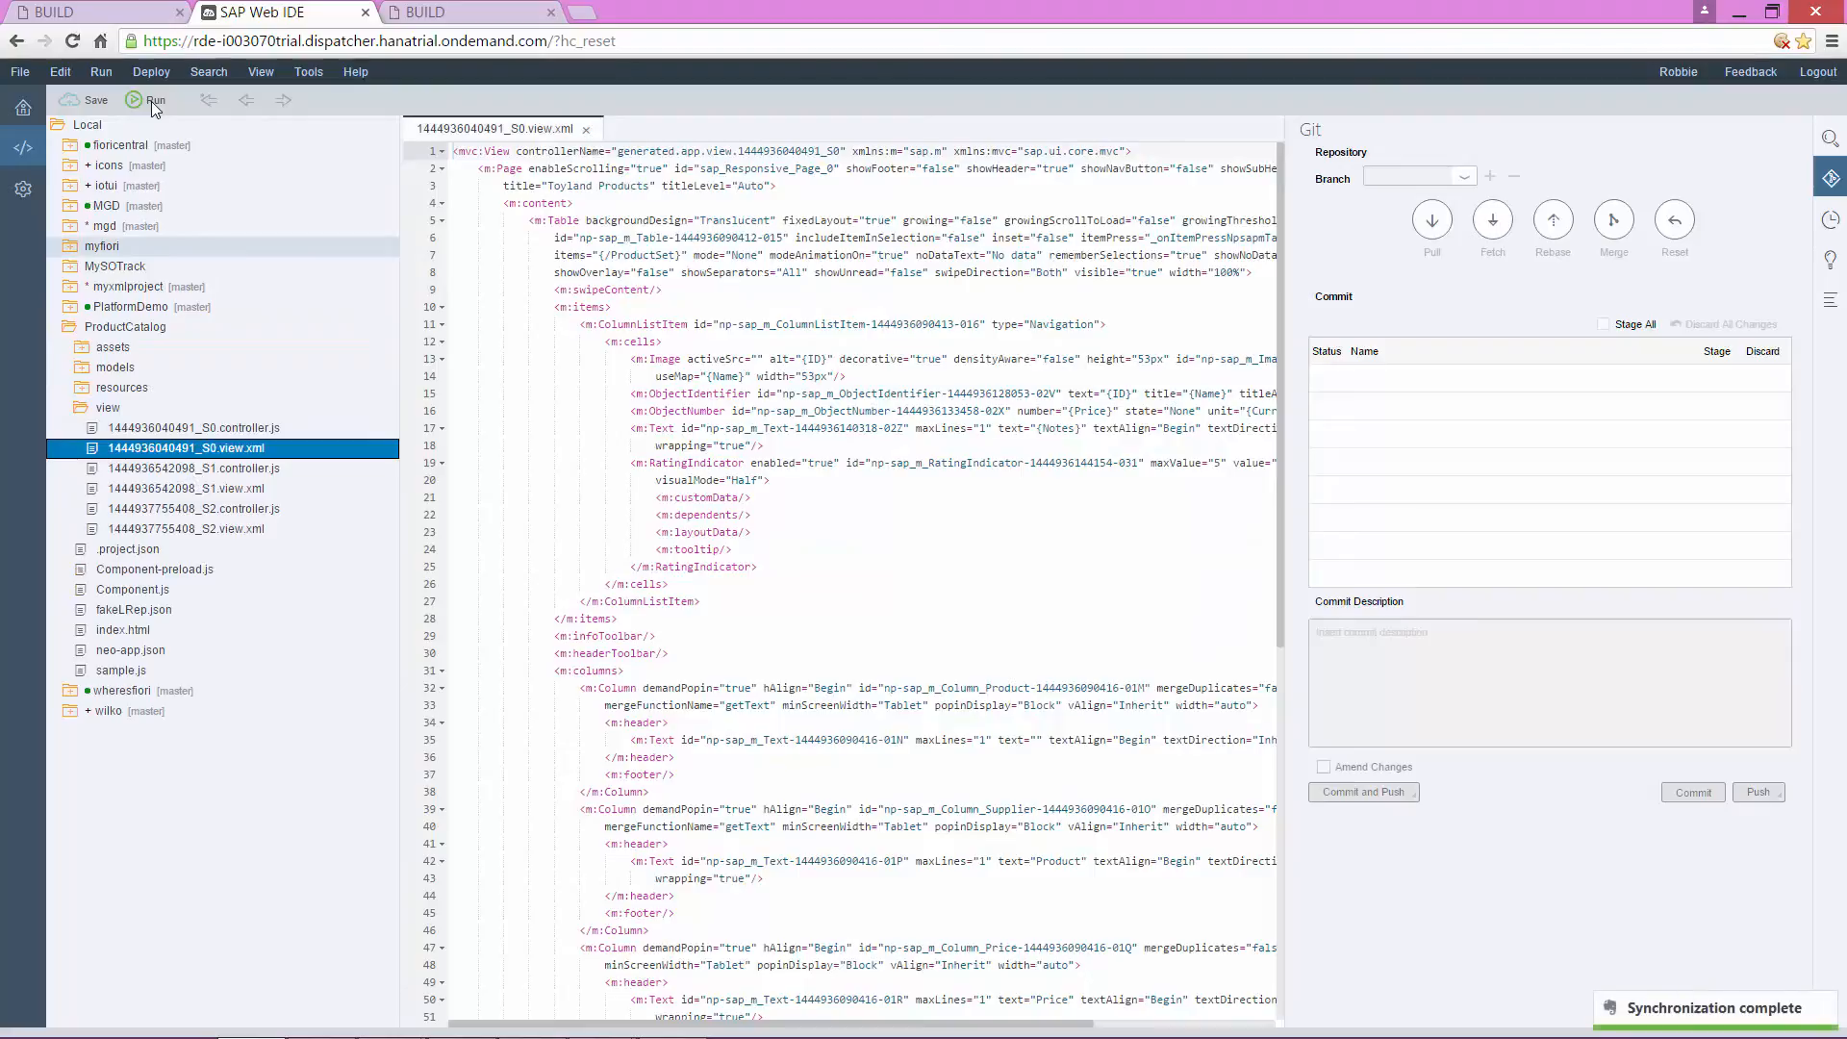
- Run the app, open the Rubber Duck's details, go to its reviews, view one review and return to the product details
click(152, 101)
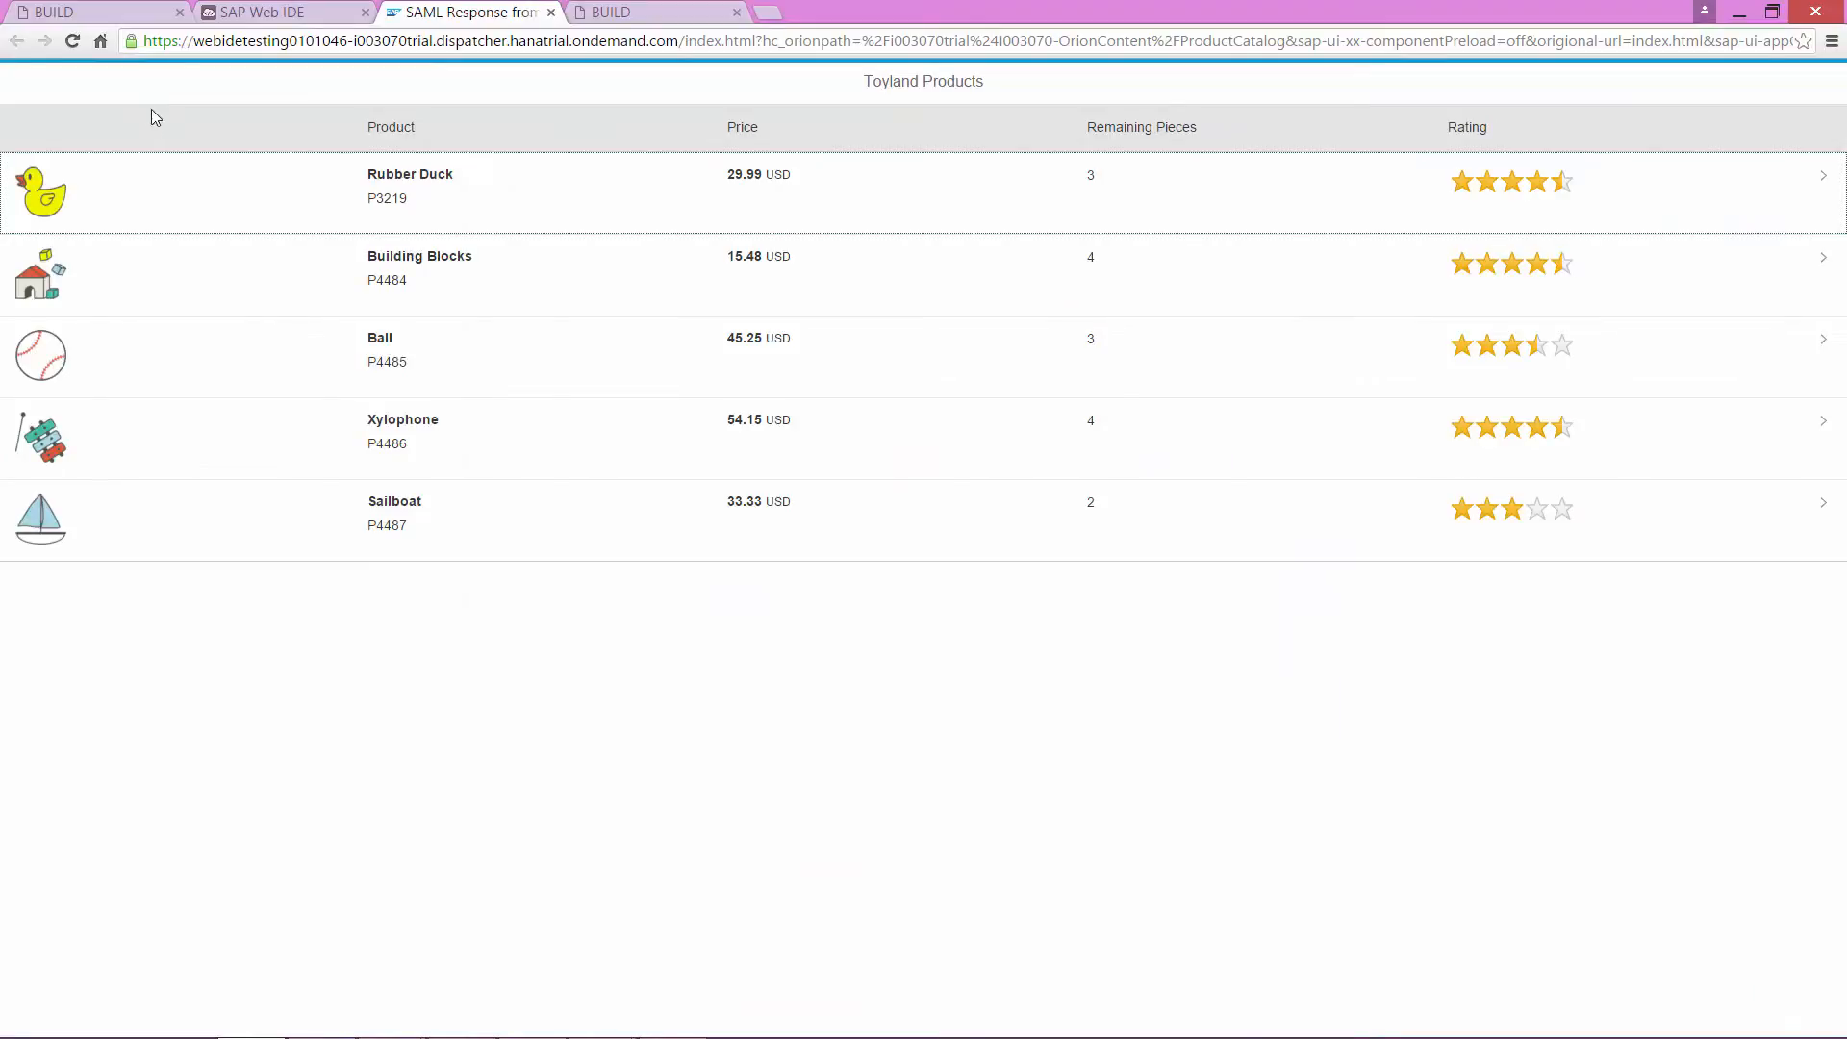
click(201, 200)
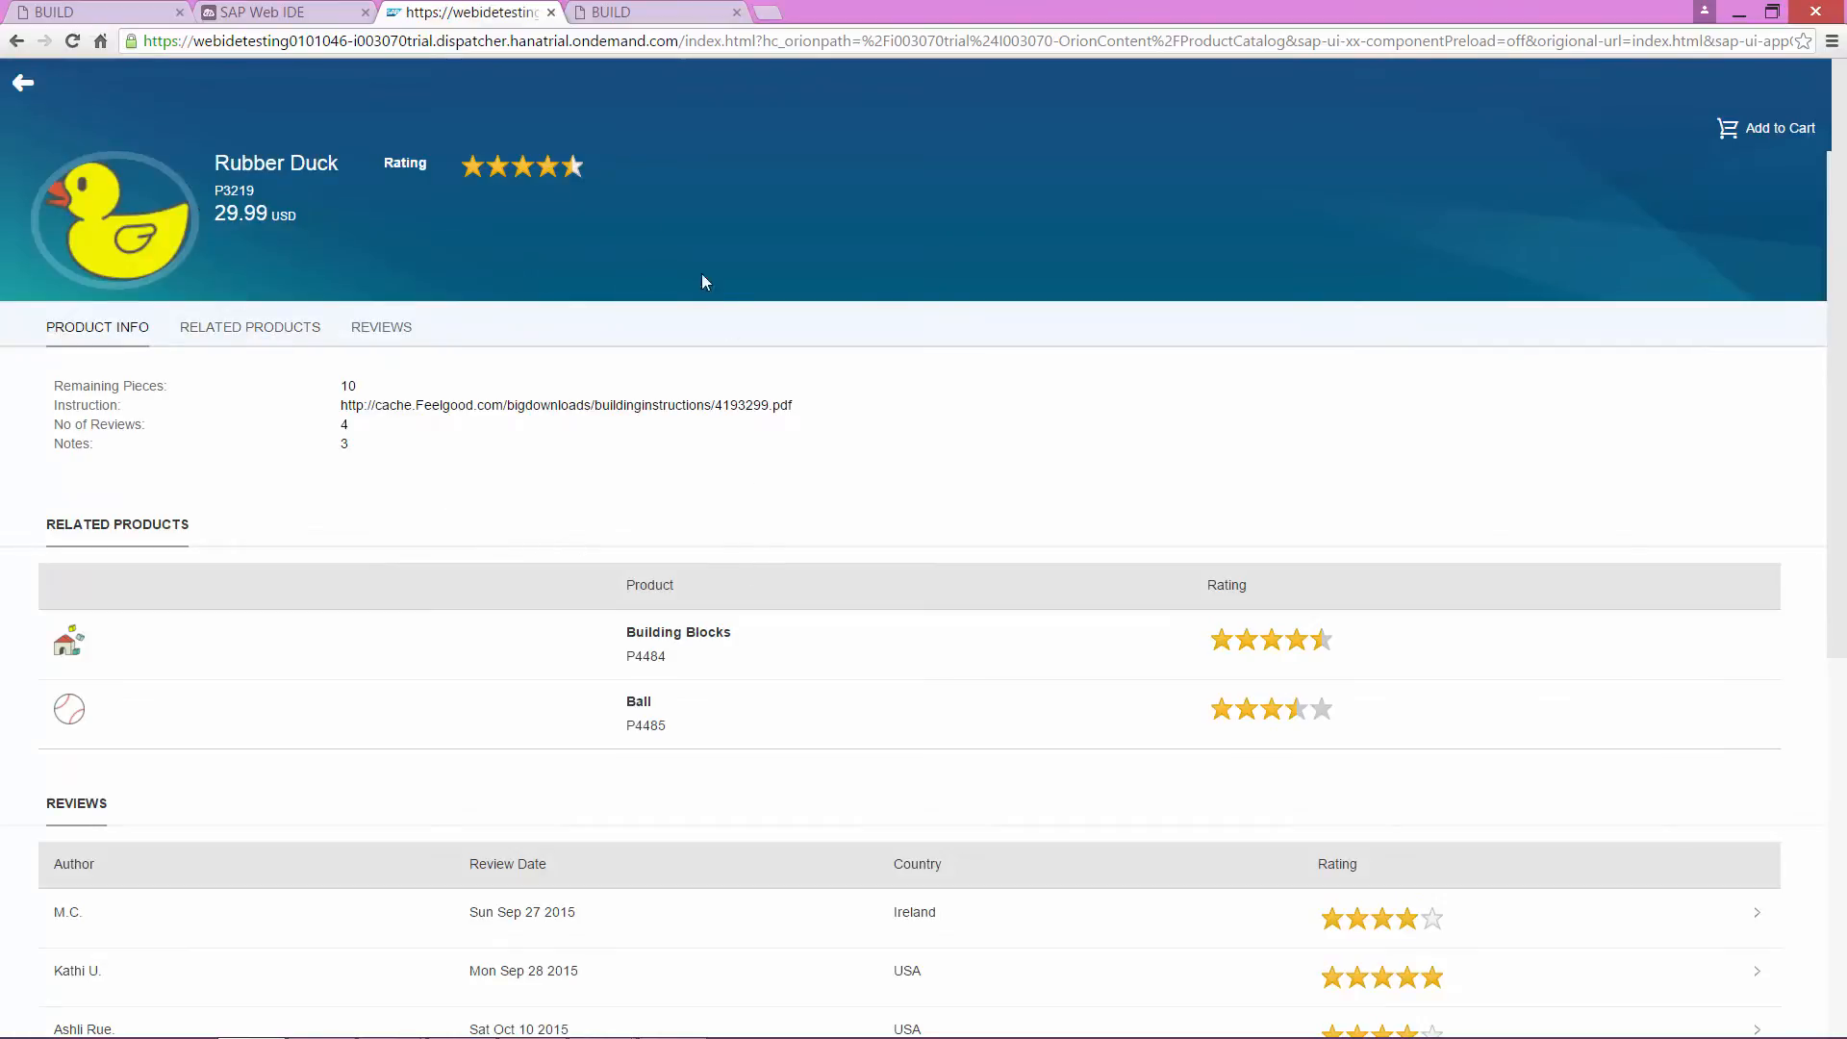
click(386, 332)
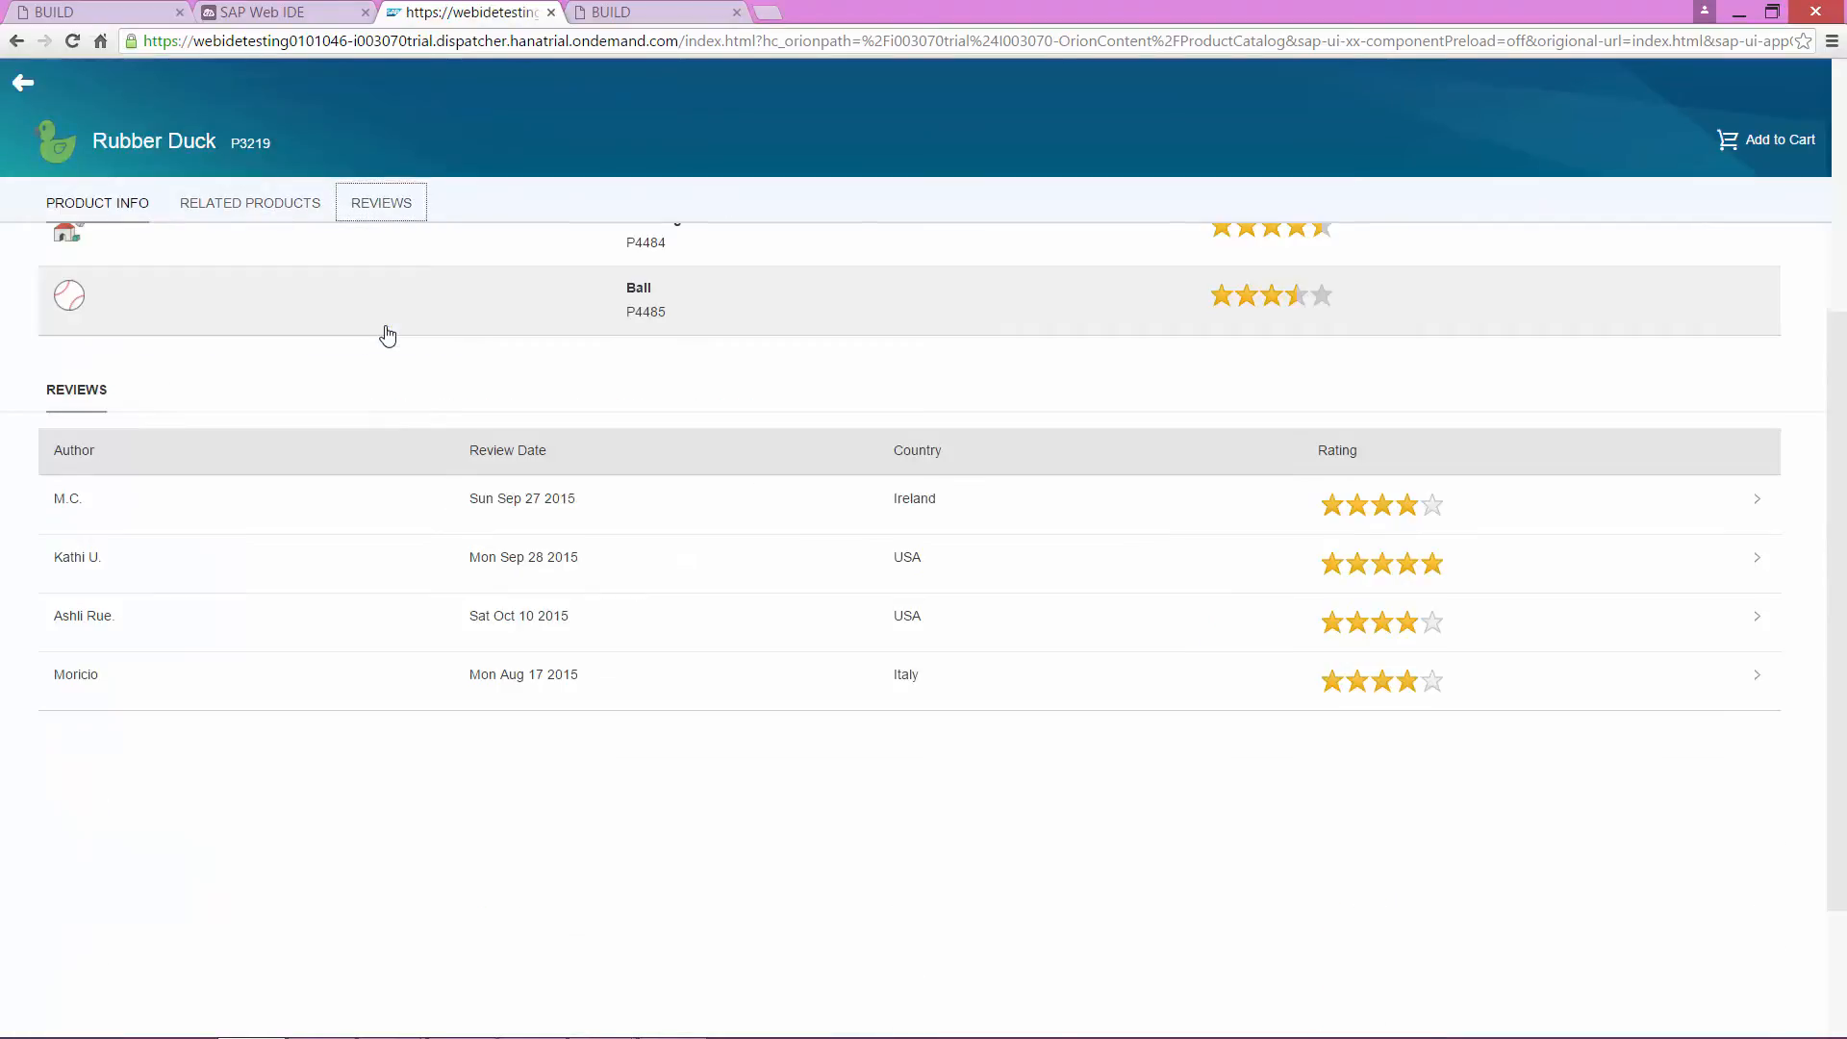
click(743, 502)
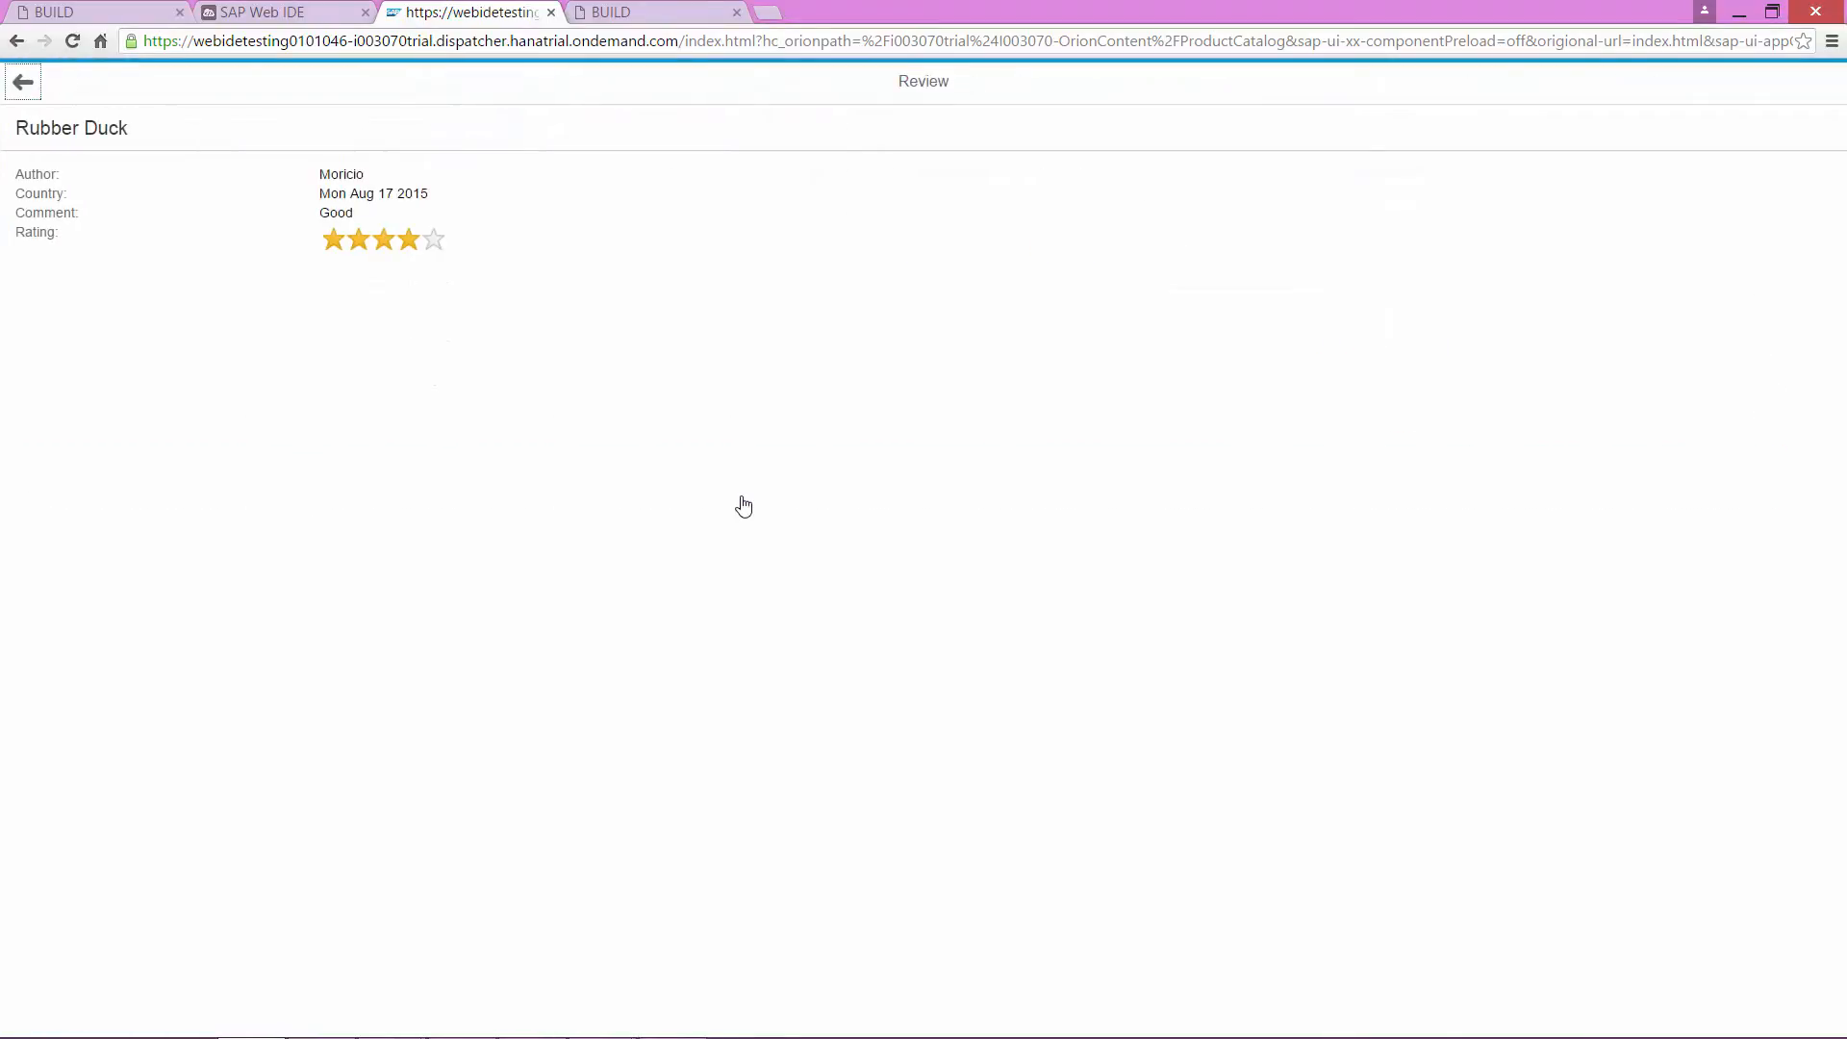
click(24, 84)
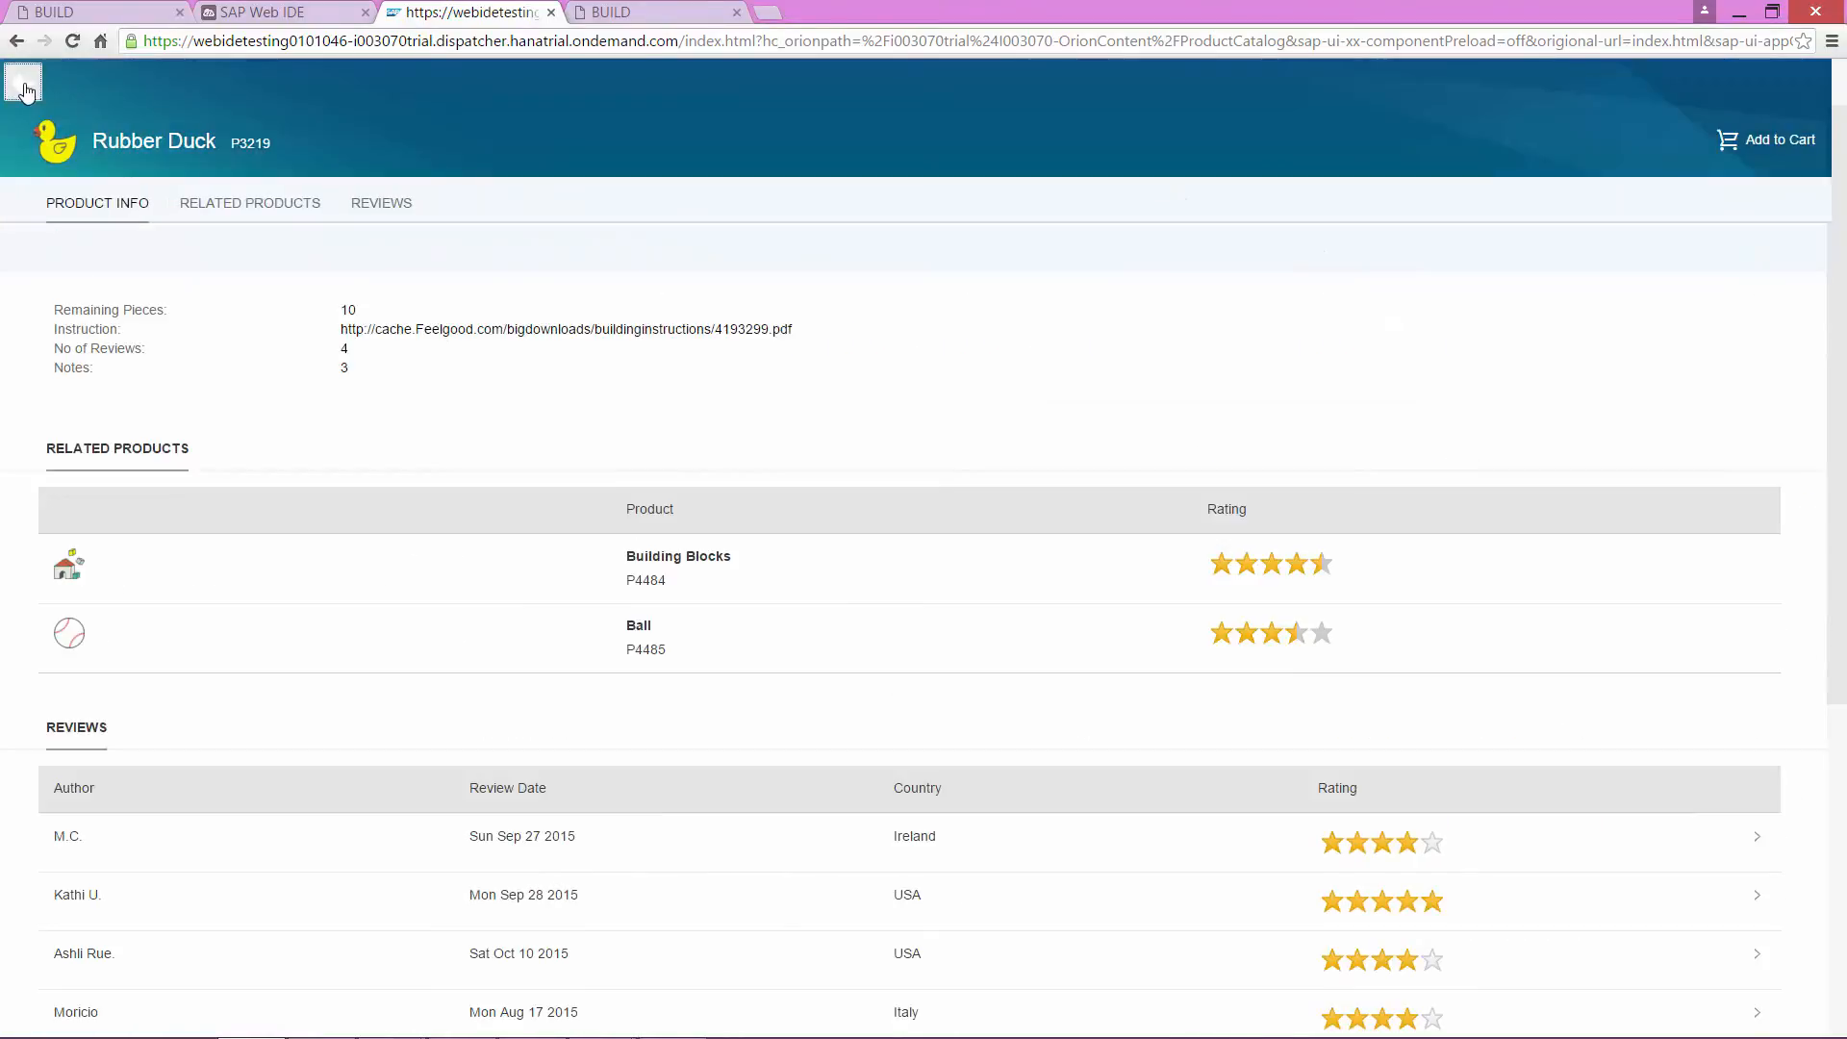